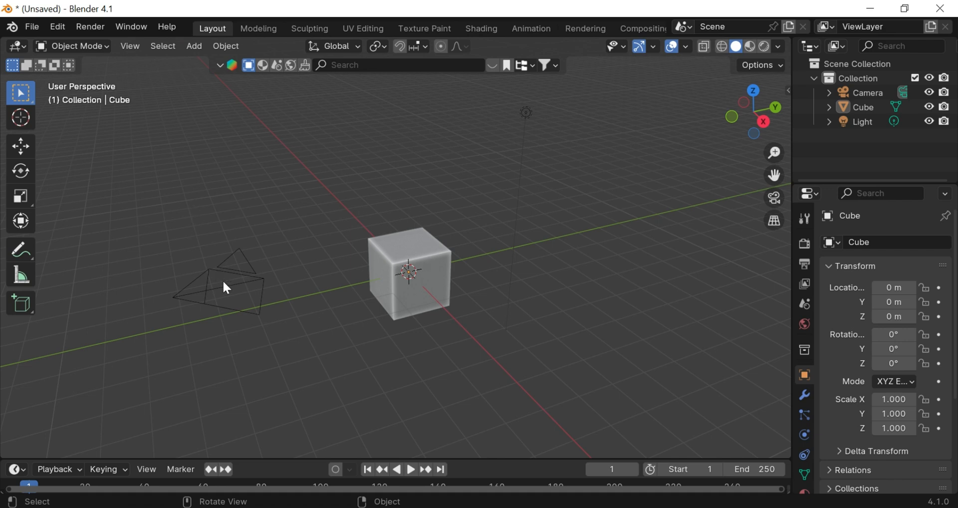
Select all default objects, the cube, camera and light, and delete them.
click(232, 256)
click(419, 239)
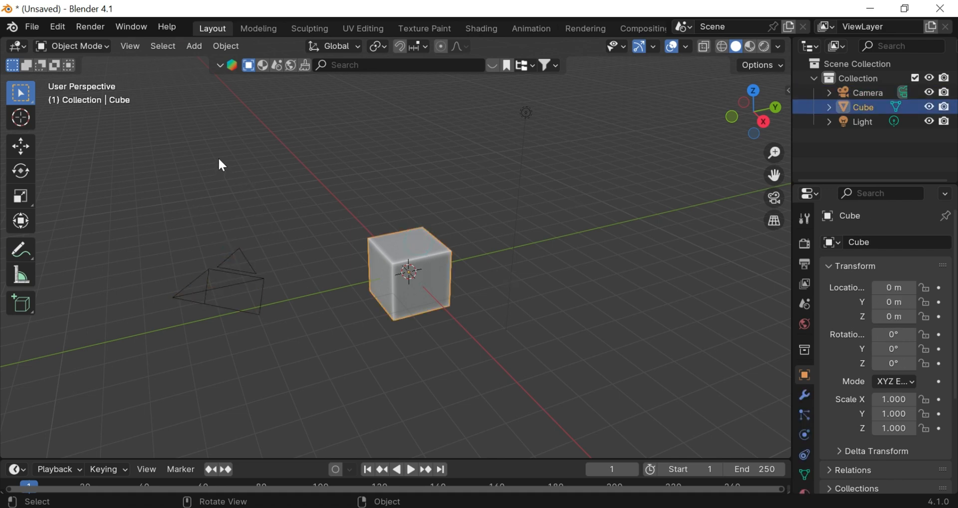
drag(219, 160, 584, 391)
key(Delete)
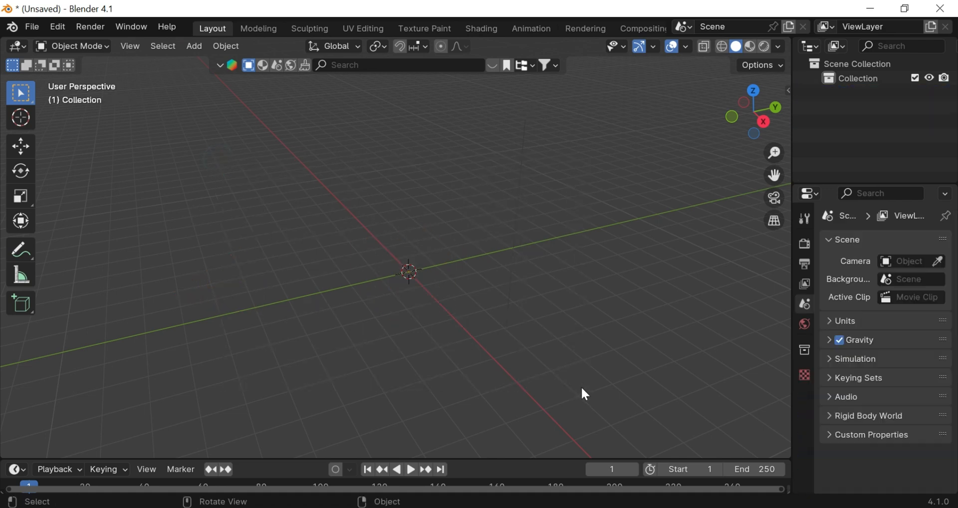
Search the add-ons in the preferences for "extra" to check the Extra Objects add-ons, and close the preferences.
click(59, 27)
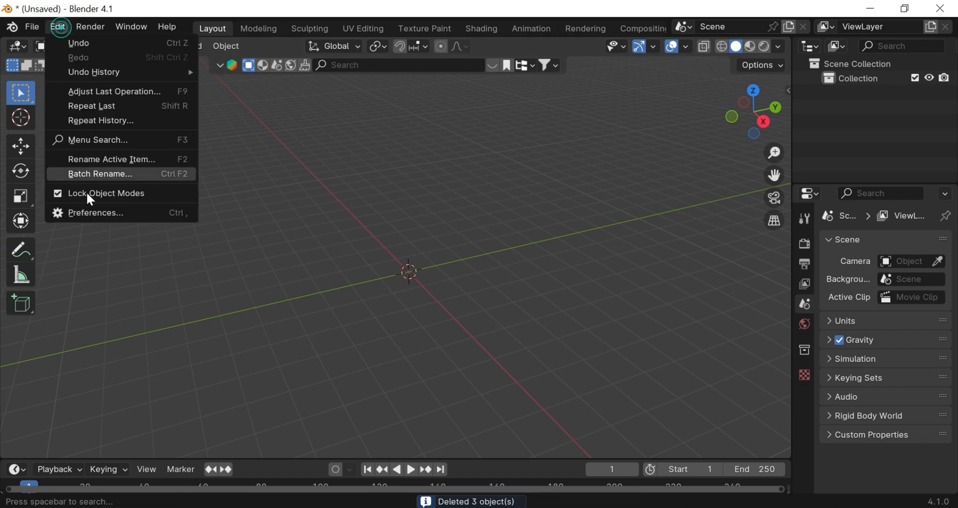
click(70, 212)
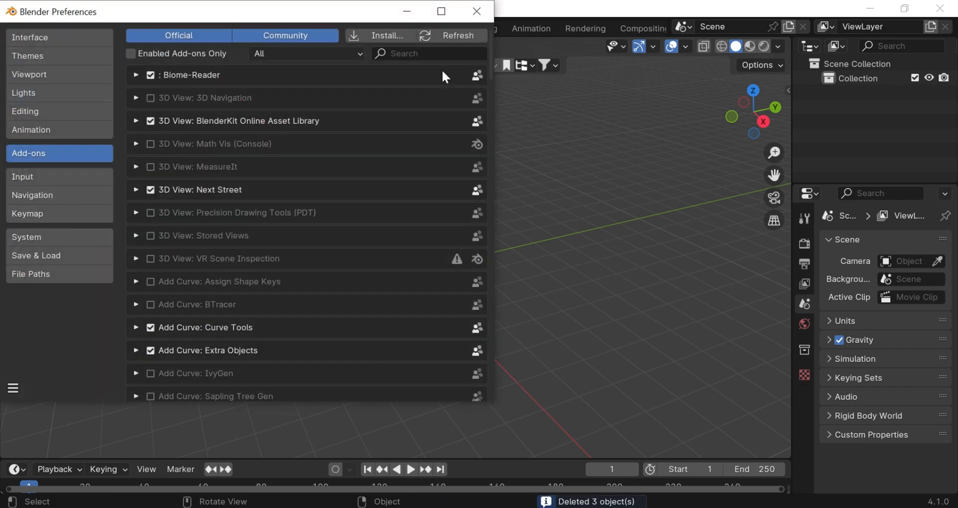
click(426, 53)
text(extra)
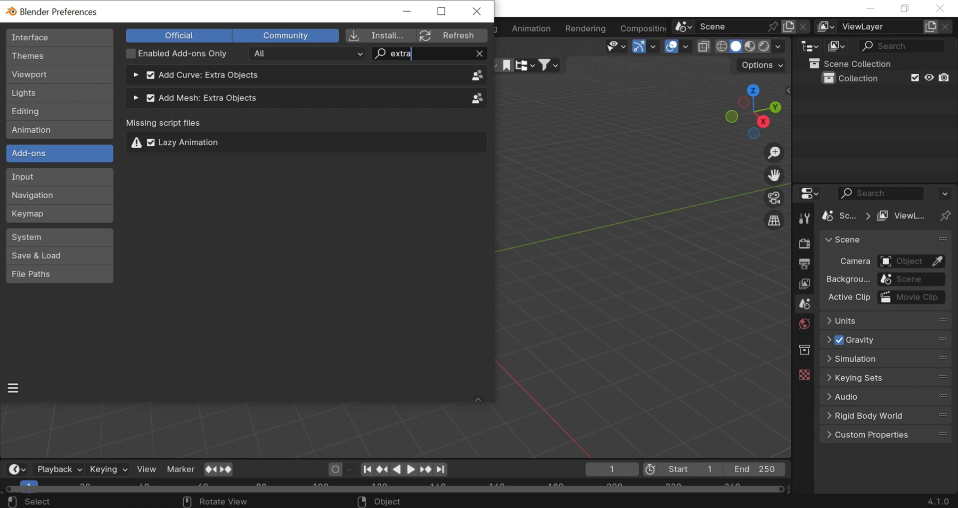
click(12, 390)
click(42, 342)
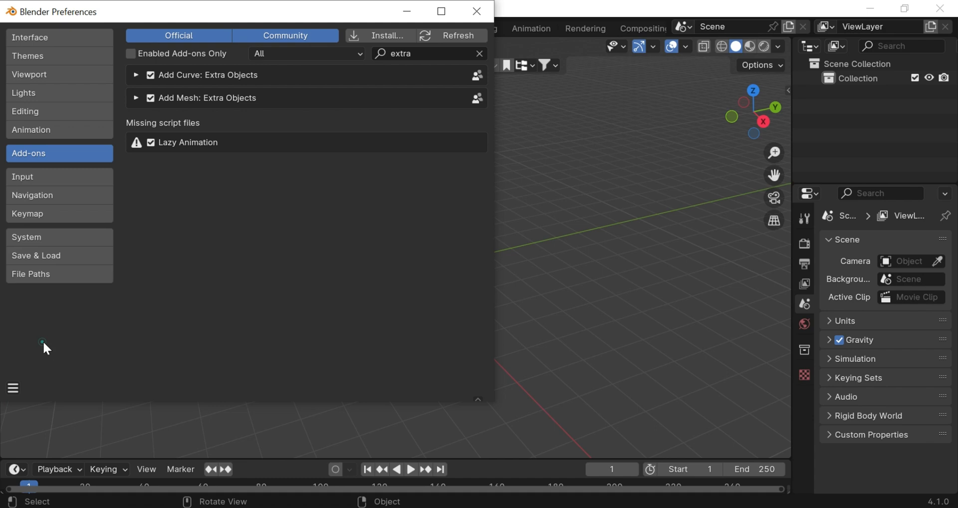
click(474, 14)
Add a mesh plane at the origin and scale it up to about 13.09 as a floor.
drag(751, 116, 755, 119)
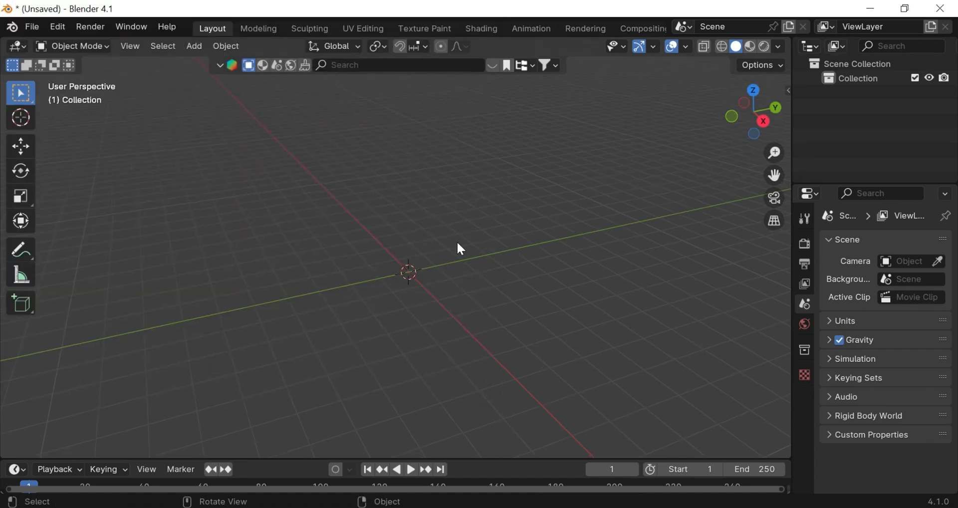
key(shift+a)
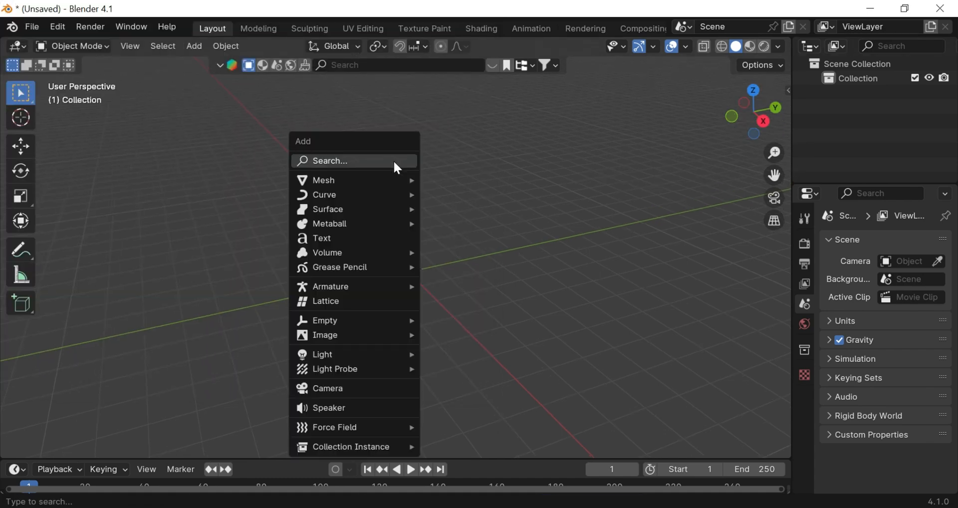
mouse_move(361, 181)
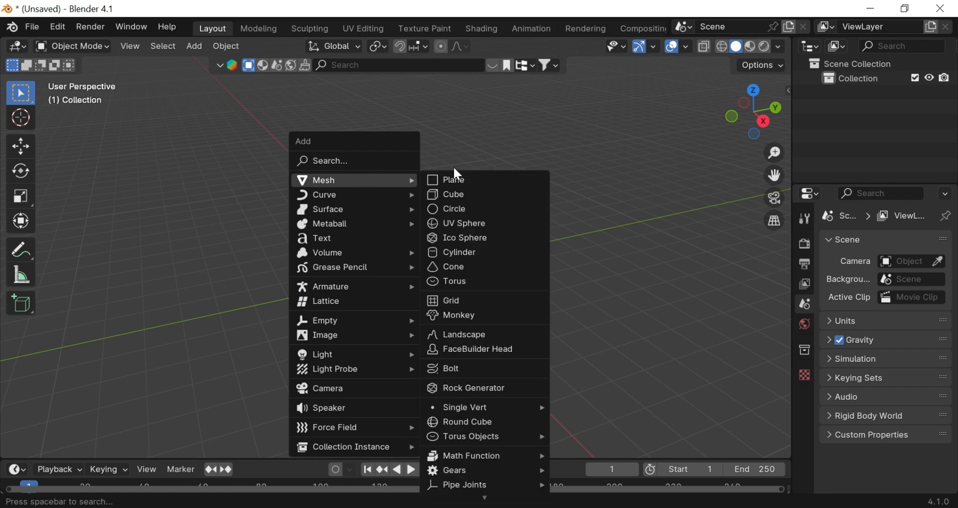
click(449, 180)
key(s)
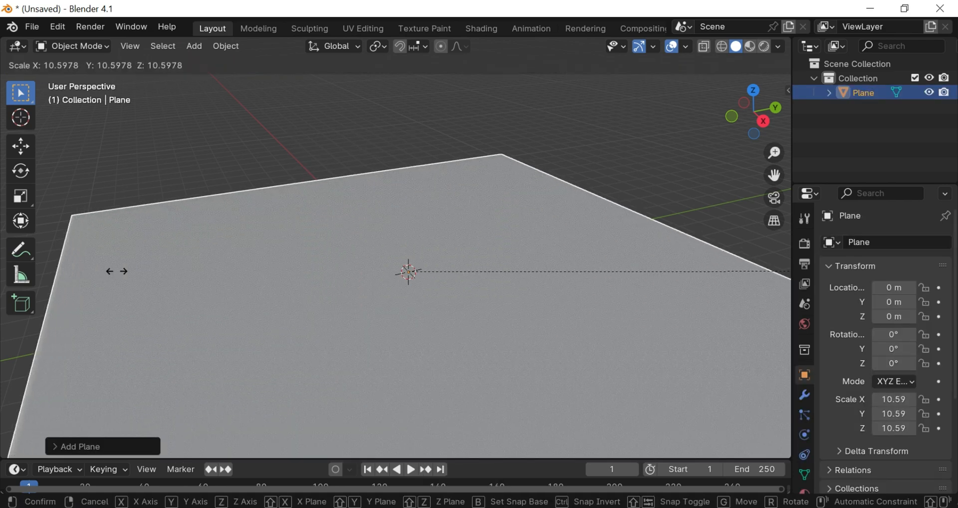
click(204, 269)
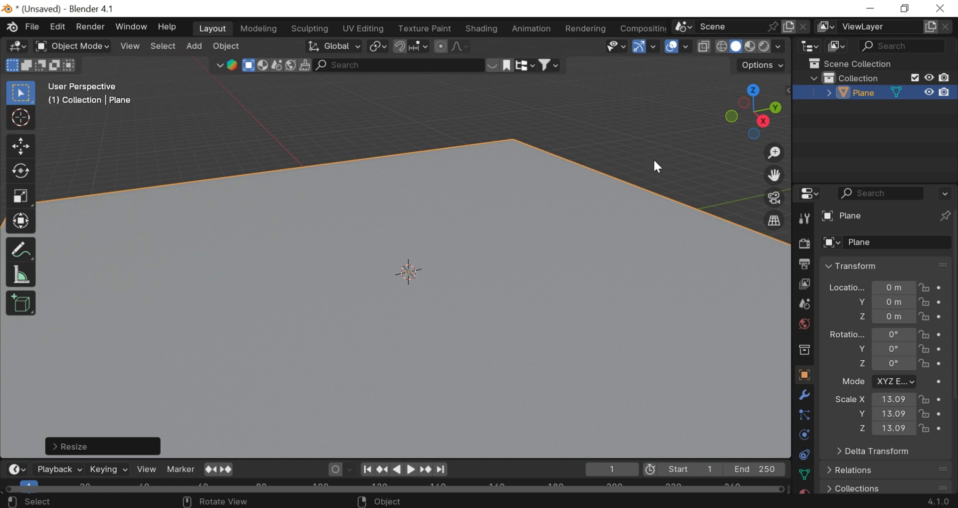
Add a Bolt mesh at the centre of the plane and frame it fully in view.
key(shift+a)
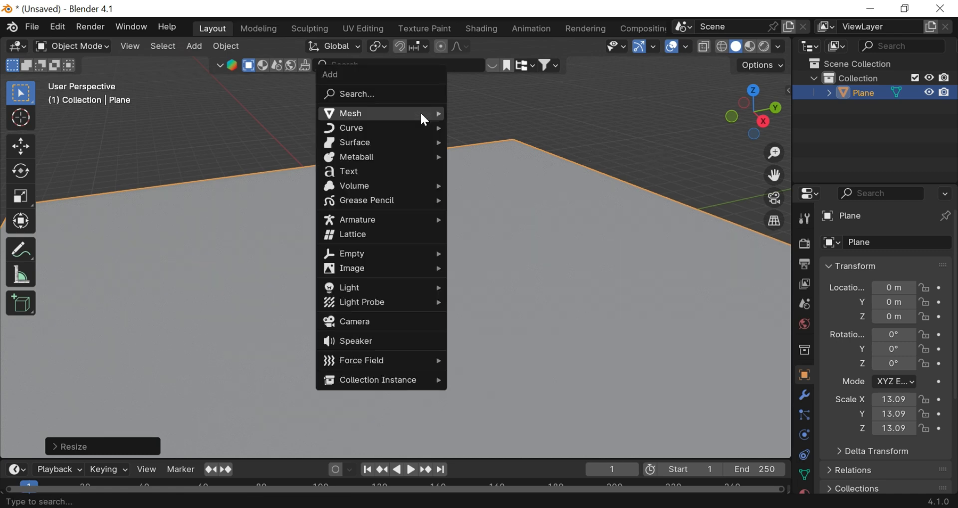
mouse_move(422, 116)
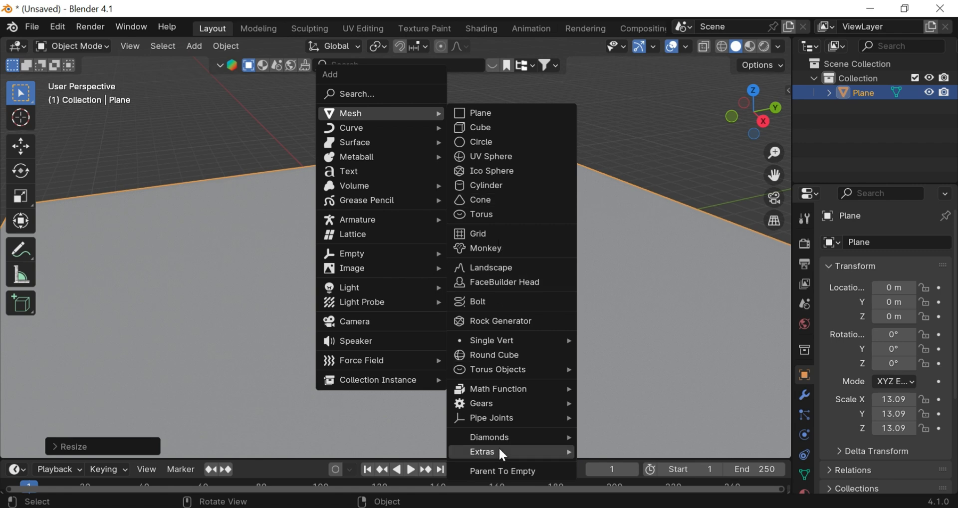
mouse_move(486, 438)
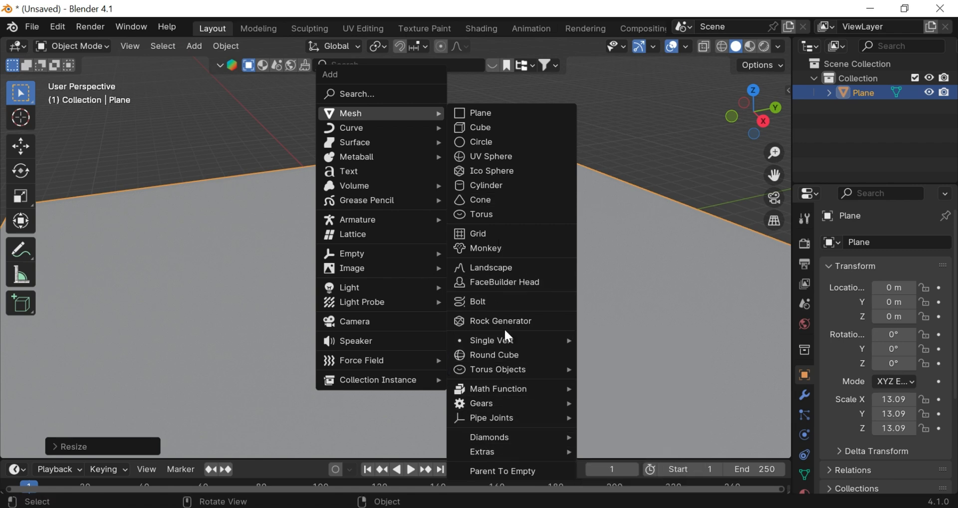
click(502, 303)
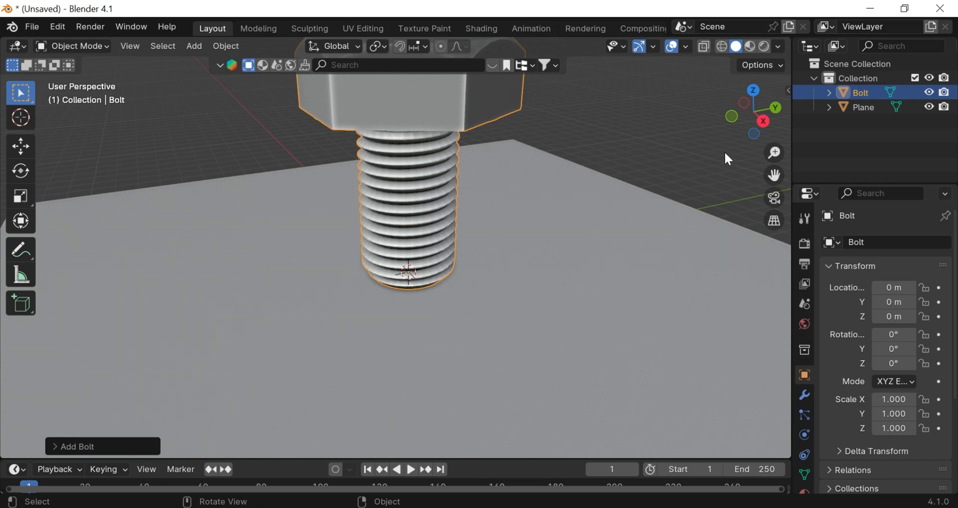
scroll(750, 173, down, 3)
scroll(750, 173, up, 2)
drag(773, 175, 785, 256)
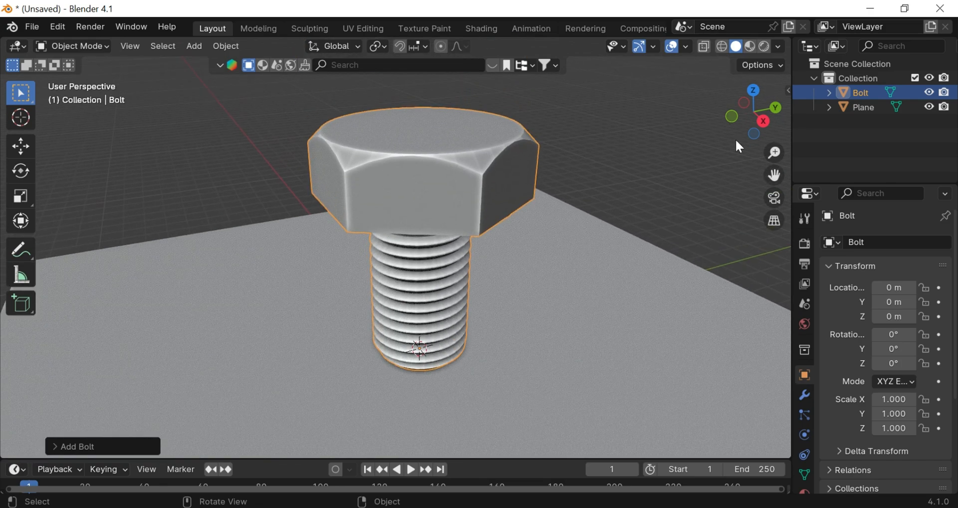
scroll(735, 132, up, 1)
mouse_move(738, 120)
mouse_down()
mouse_move(756, 98)
mouse_move(742, 105)
mouse_up()
drag(774, 175, 774, 201)
Expand the bolt's creation settings and switch to the front view.
click(104, 446)
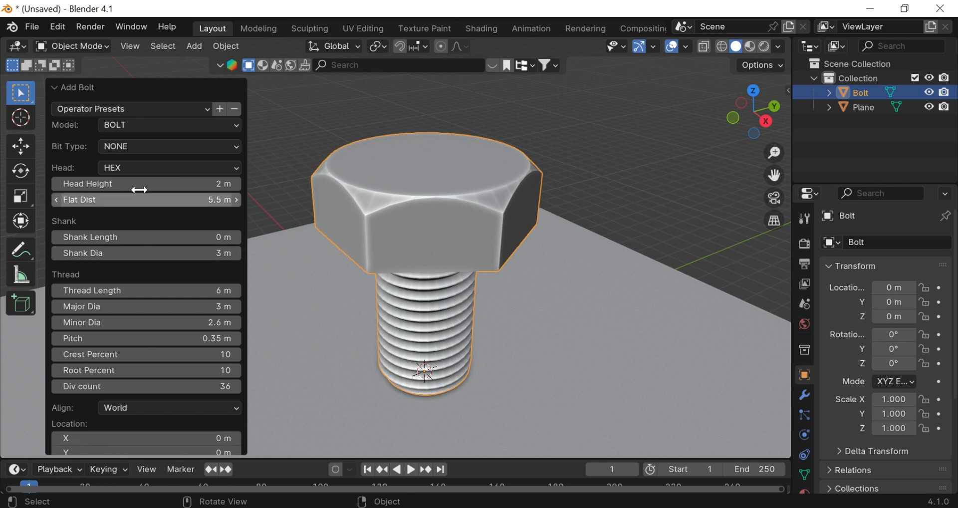
mouse_move(107, 187)
mouse_down()
mouse_move(164, 187)
mouse_move(105, 198)
mouse_up()
scroll(533, 183, down, 1)
key(KP_1)
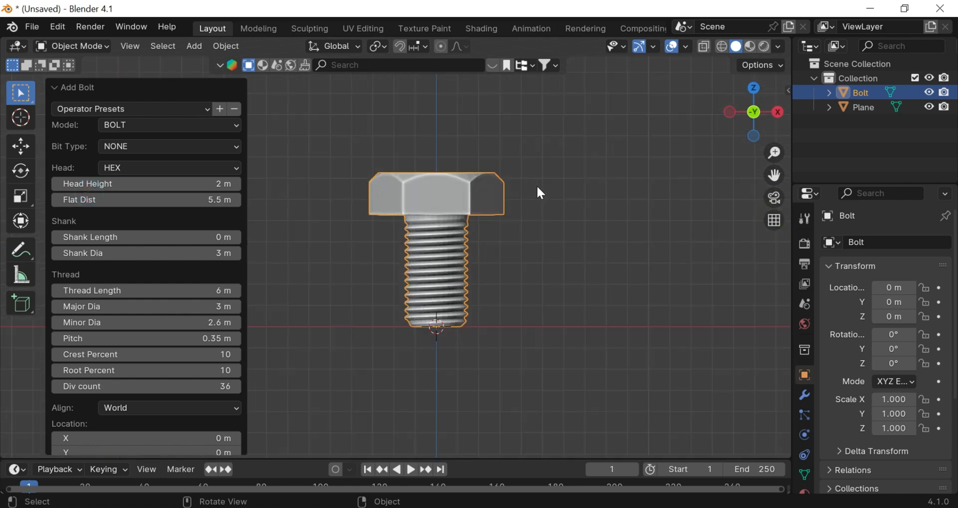
scroll(536, 200, up, 2)
Try out different shank length and shank diameter values on the bolt.
drag(128, 238, 176, 237)
right_click(113, 238)
drag(98, 254, 128, 253)
right_click(100, 253)
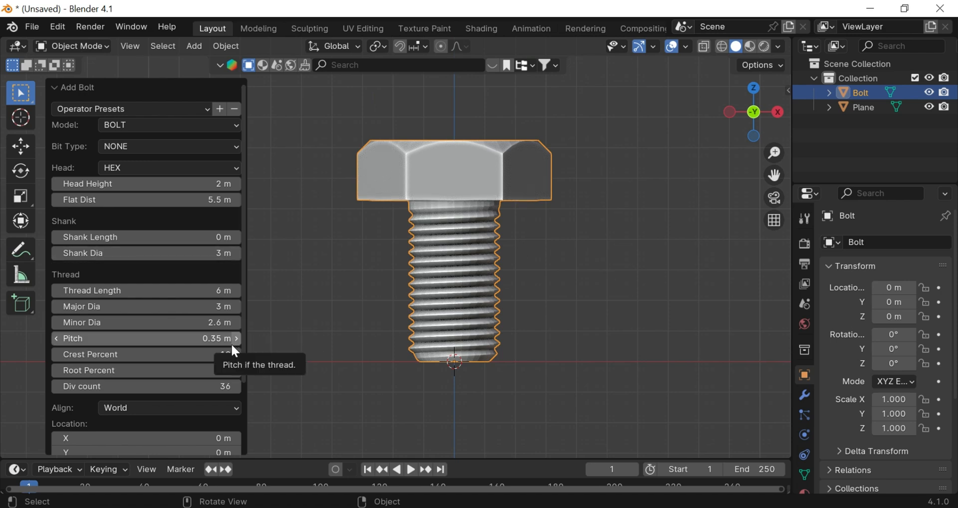
Set the bolt's thread length to 7.9 m, and try out a major diameter of 3.7 m.
drag(140, 291, 195, 291)
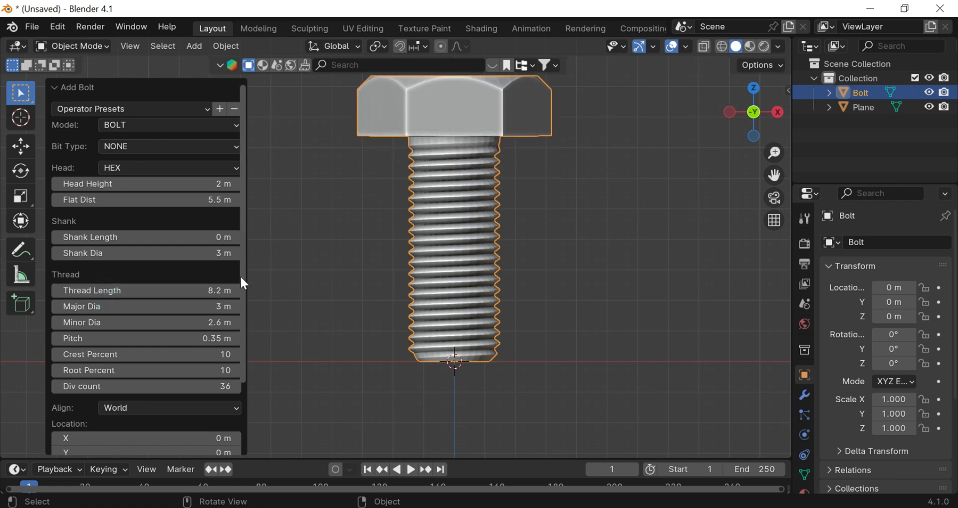
drag(117, 293, 162, 306)
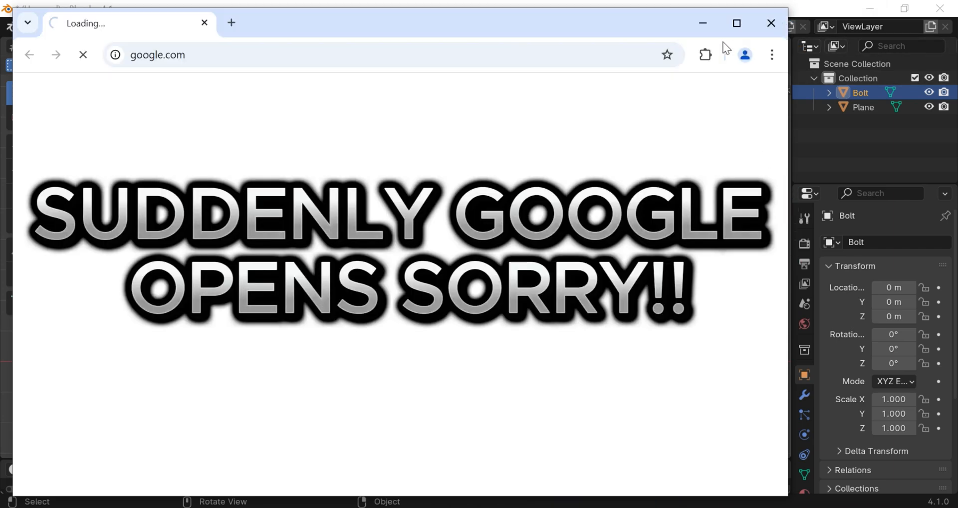
click(772, 22)
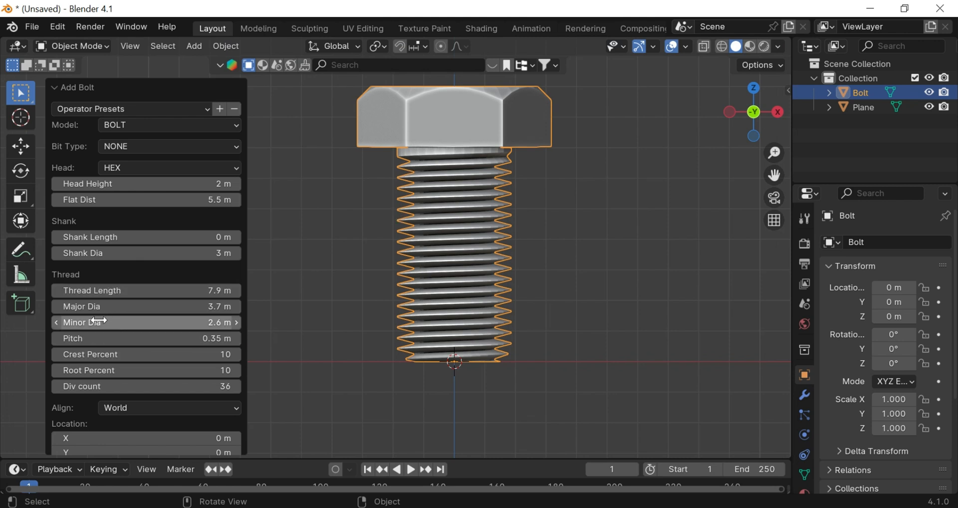
right_click(116, 306)
click(116, 305)
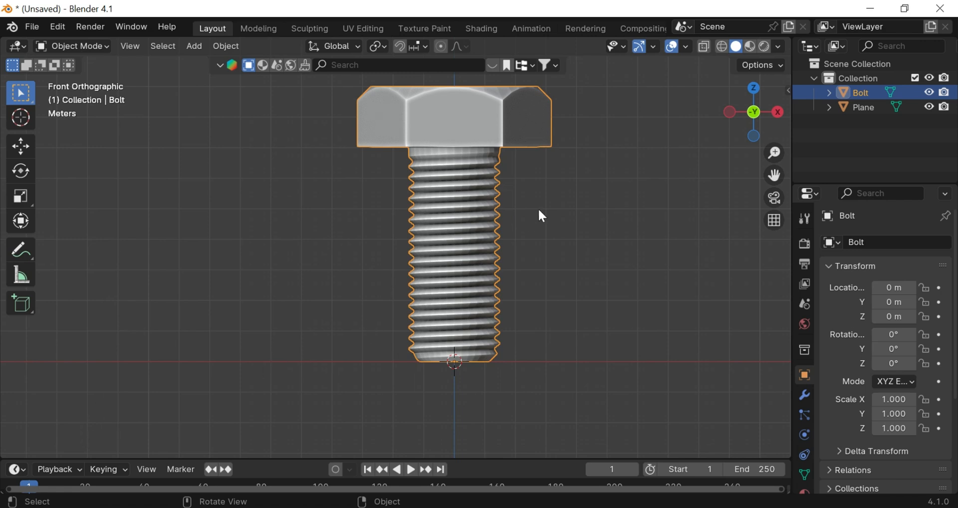
Delete the bolt and add a new Bolt mesh in its place so its creation settings are available again.
shift+middle_drag(270, 406, 209, 449)
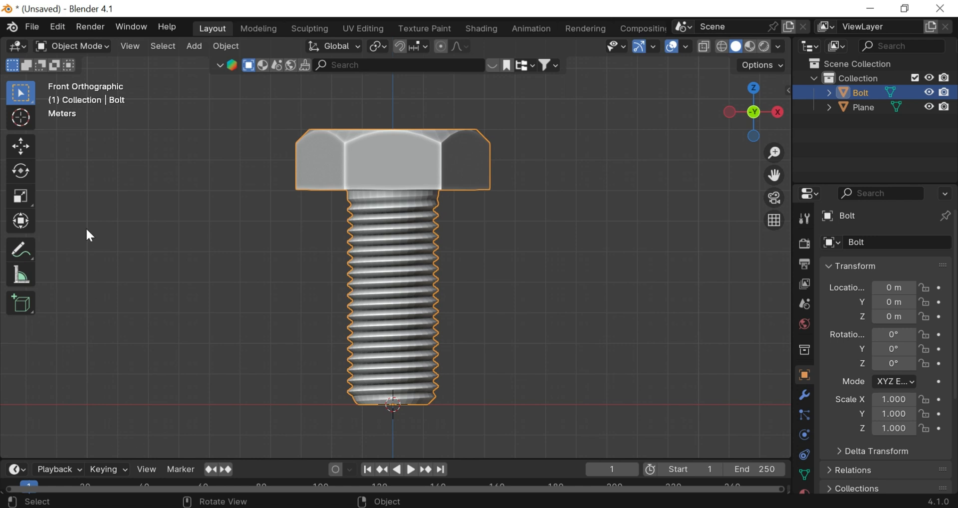
drag(84, 147, 209, 456)
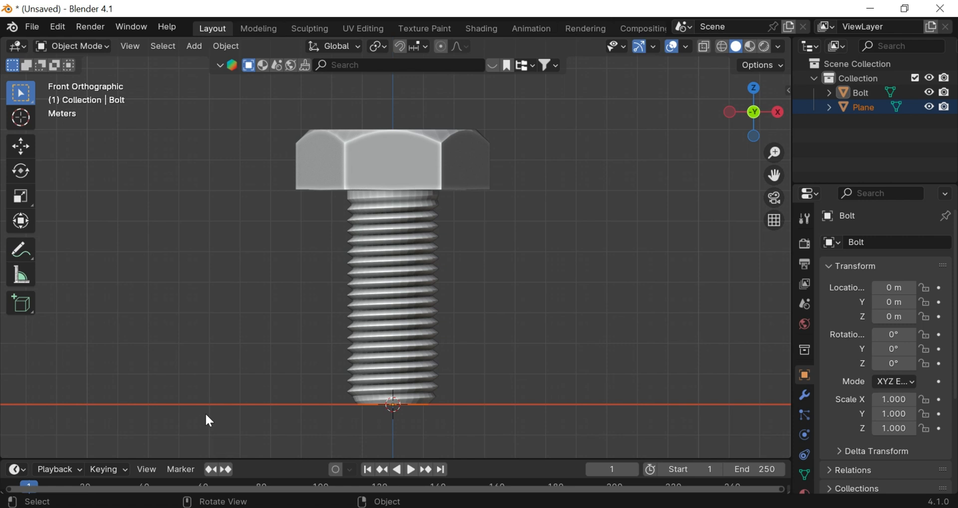
click(375, 189)
key(Delete)
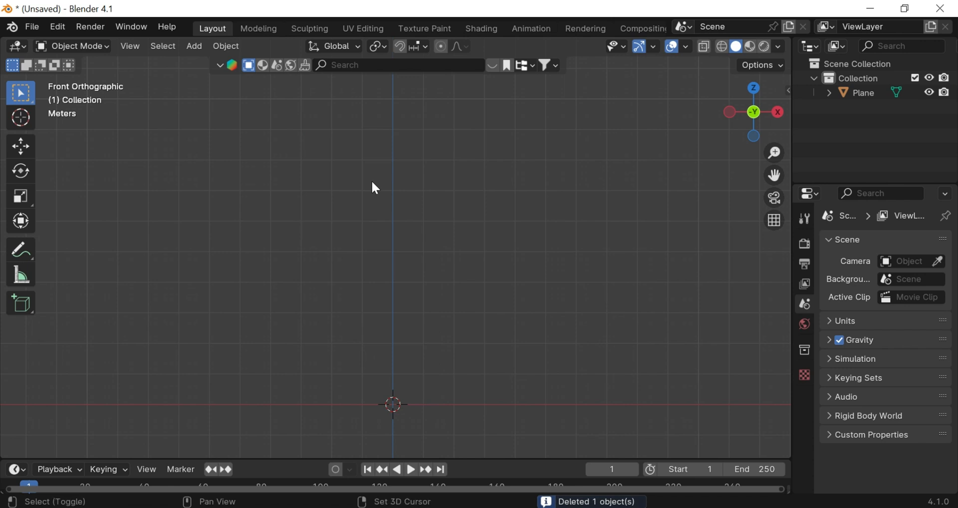
key(shift+a)
mouse_move(375, 187)
click(448, 372)
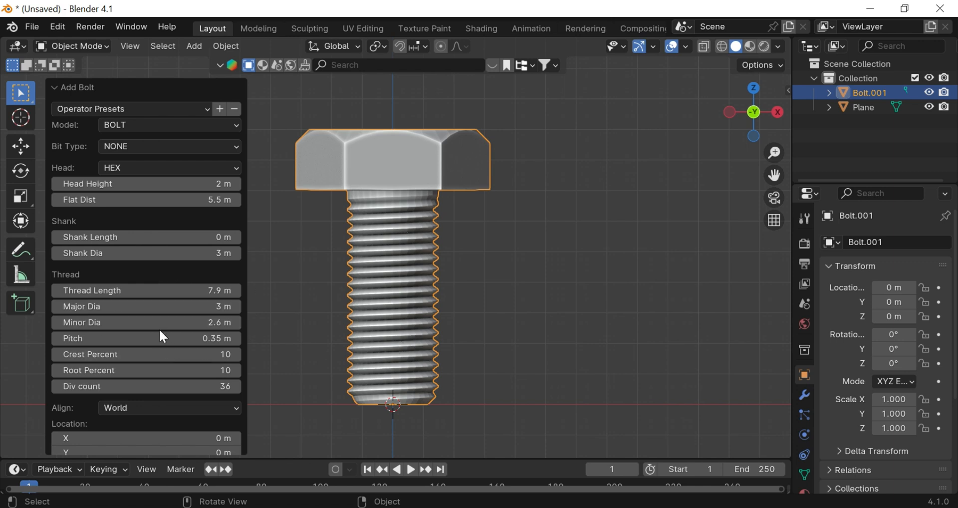
Try a thread pitch of 0.11 m on the new bolt and inspect the threads up close.
scroll(140, 334, down, 1)
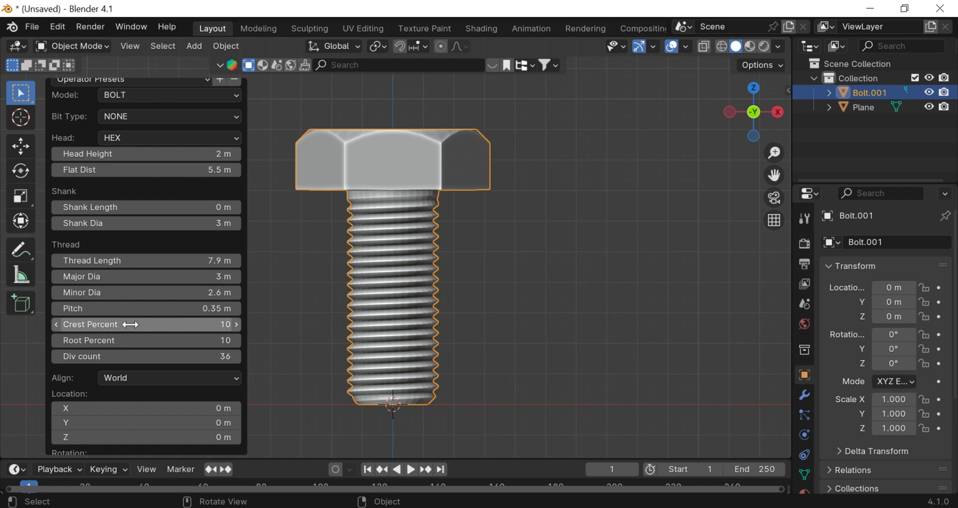
mouse_move(160, 309)
mouse_down()
mouse_move(180, 309)
mouse_move(147, 308)
mouse_up()
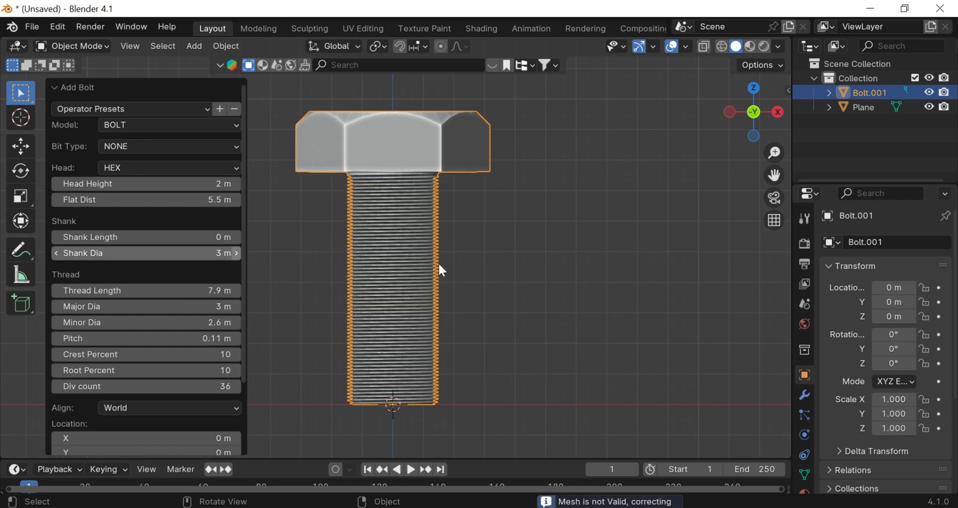
scroll(460, 270, up, 8)
scroll(411, 141, down, 8)
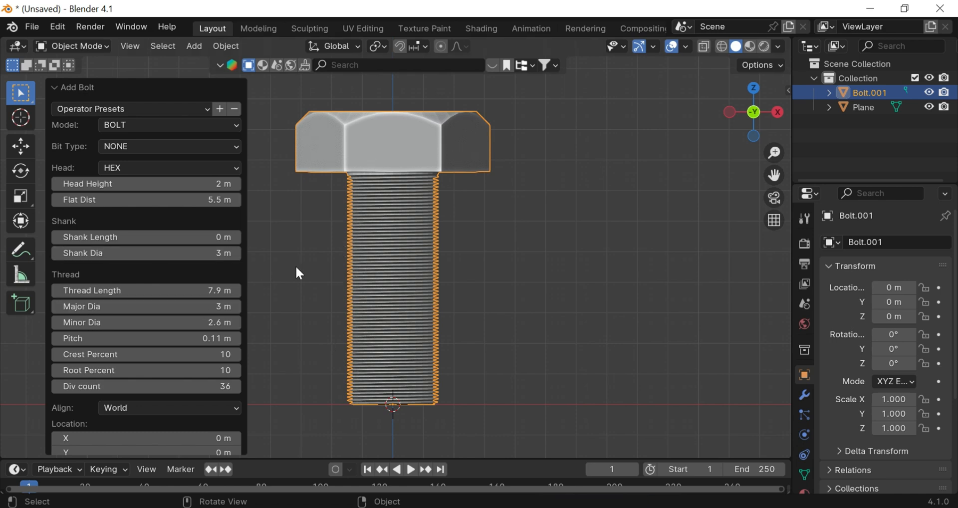
Set the bolt's thread pitch to 0.25 m.
mouse_move(144, 339)
mouse_down()
mouse_move(174, 339)
mouse_move(108, 337)
mouse_move(141, 341)
mouse_up()
click(129, 339)
click(115, 349)
click(141, 337)
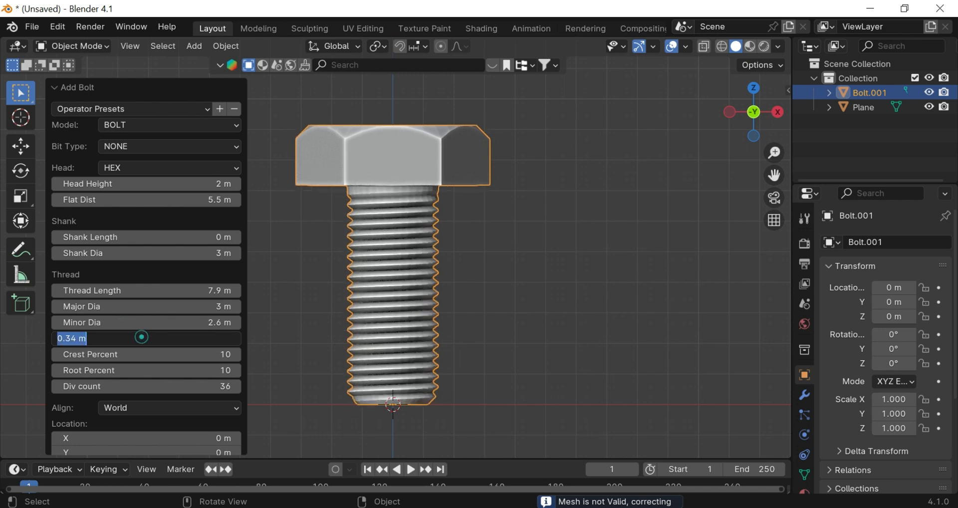
text(0.25)
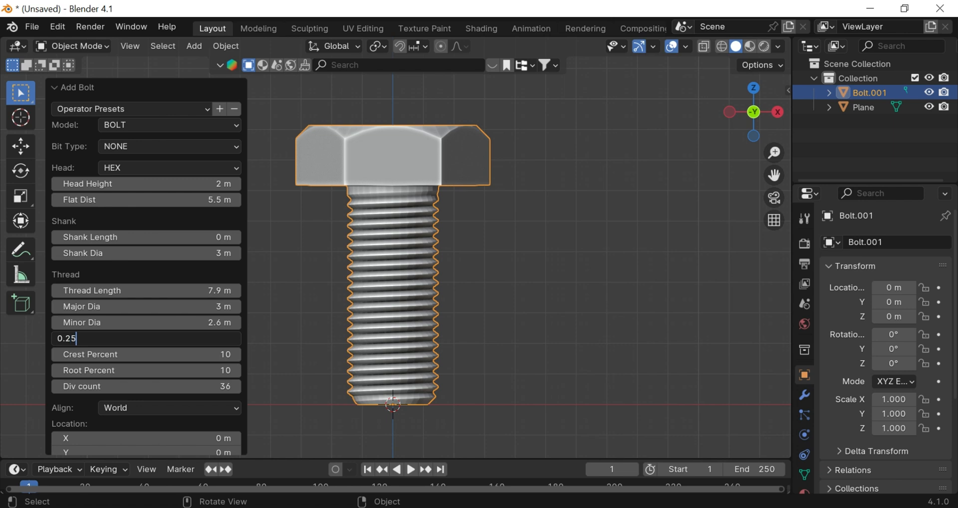
key(Return)
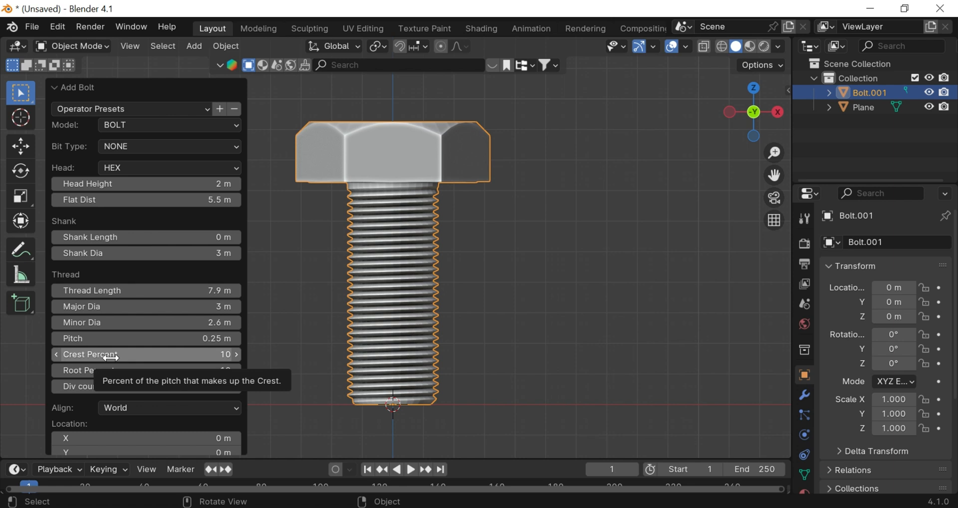
Set the bolt's crest percent to 76 and inspect the thread profile up close.
click(130, 358)
mouse_move(130, 357)
mouse_down()
mouse_move(234, 357)
mouse_move(133, 352)
mouse_up()
scroll(451, 225, up, 8)
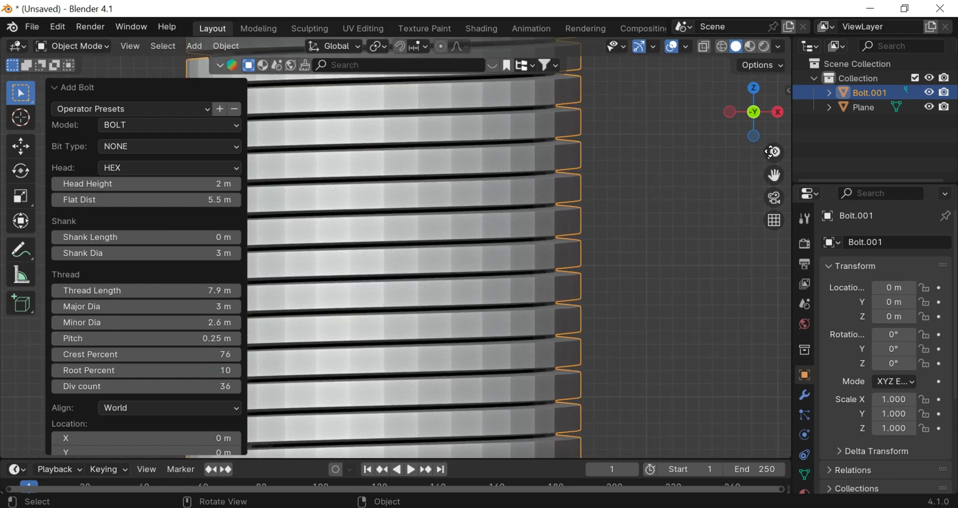
drag(774, 175, 833, 172)
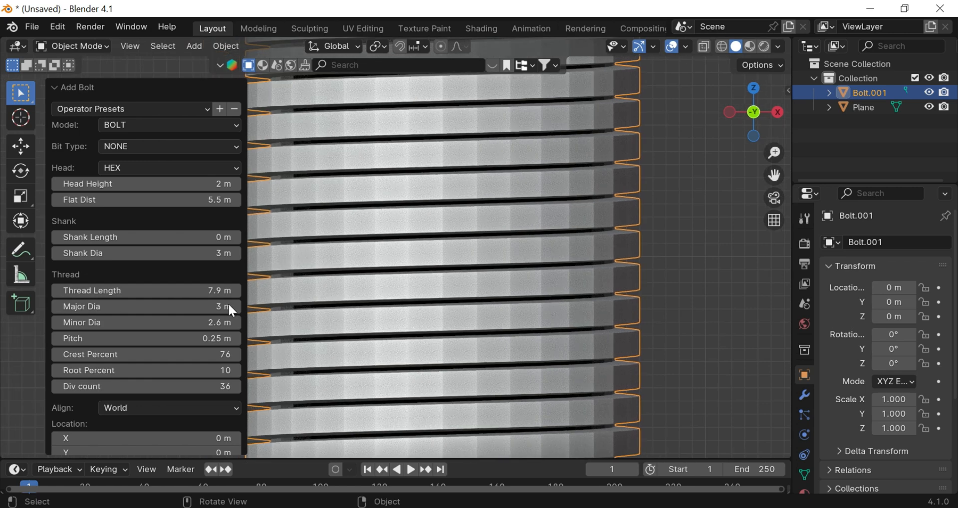
Try crest percents of 17, 81 and 90 on the bolt's threads and inspect the resulting profiles.
drag(180, 352, 108, 352)
click(180, 353)
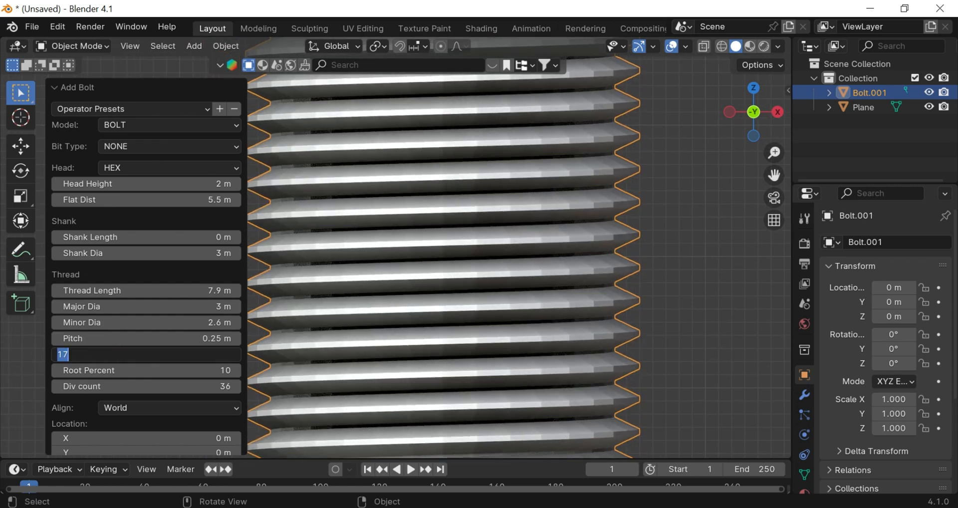
text(81)
key(Return)
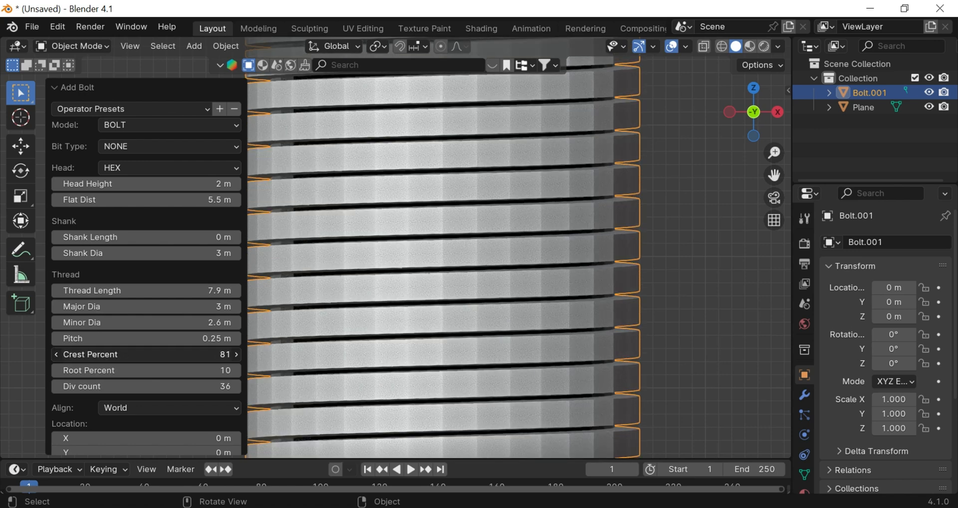
drag(215, 354, 234, 353)
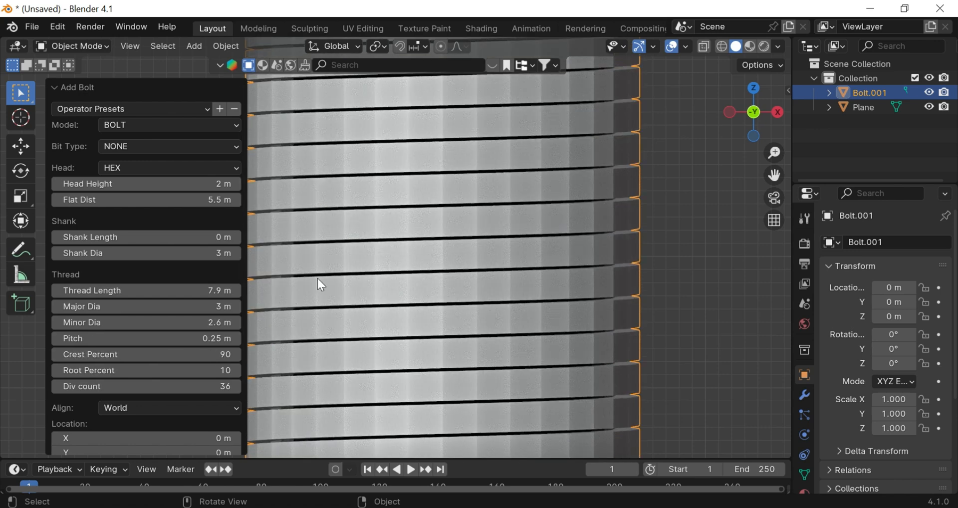
scroll(358, 277, down, 8)
scroll(366, 299, up, 5)
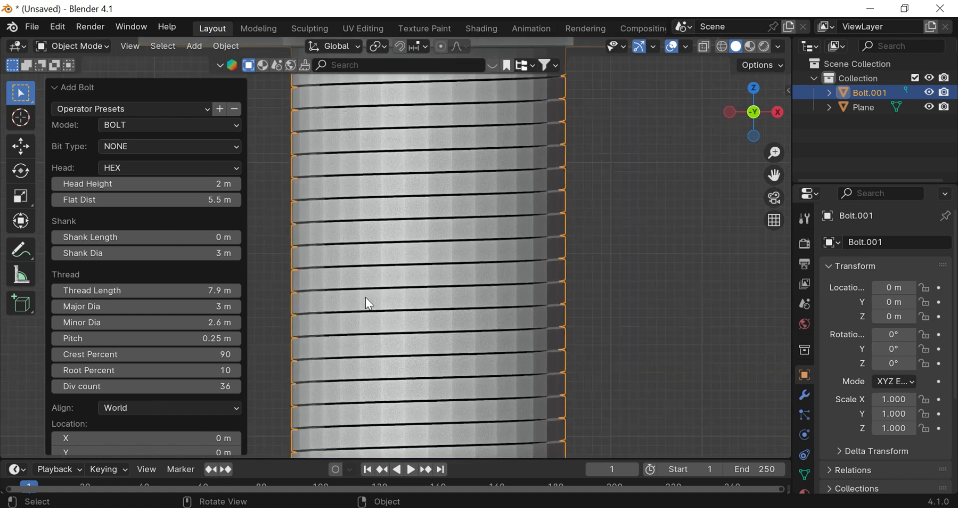
Try a crest percent of 32 on the bolt's threads and settle on 11.
drag(129, 356, 67, 356)
click(130, 356)
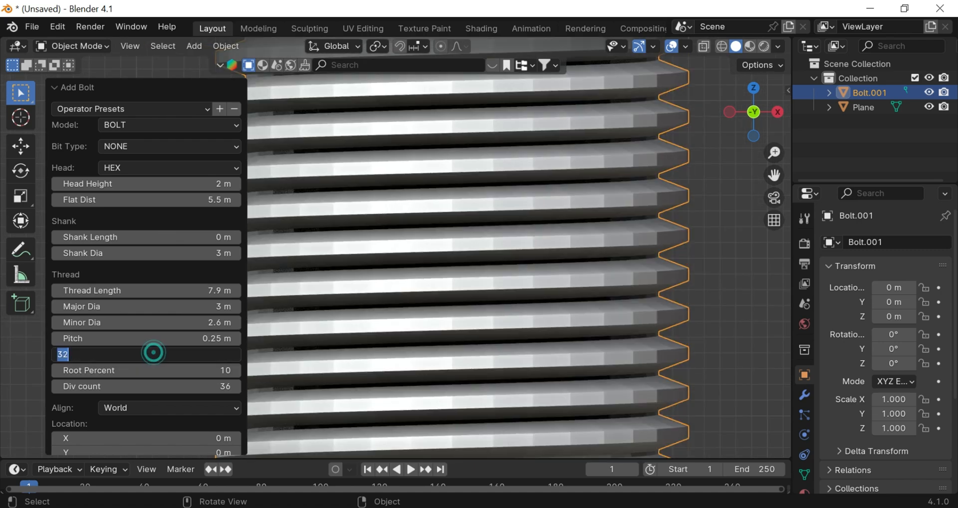
text(0.25)
key(Return)
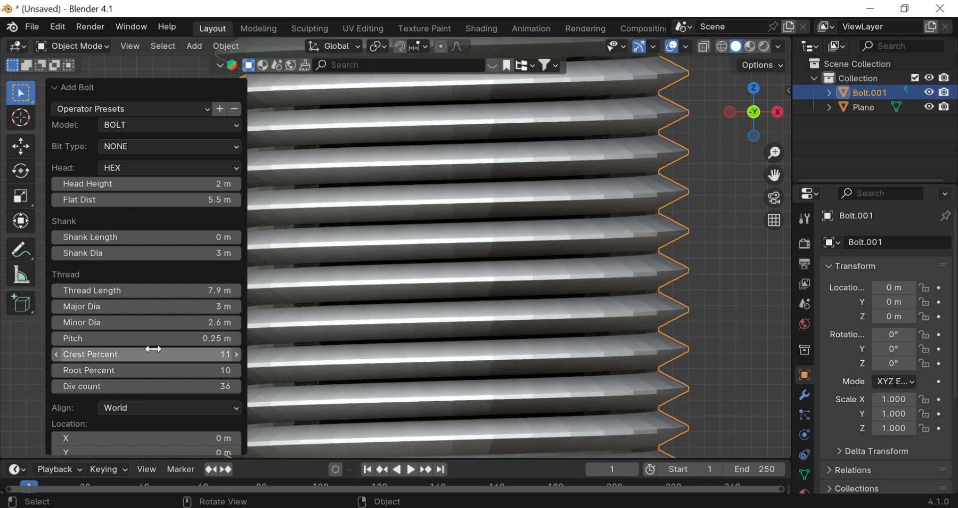
scroll(670, 244, down, 4)
scroll(671, 246, down, 3)
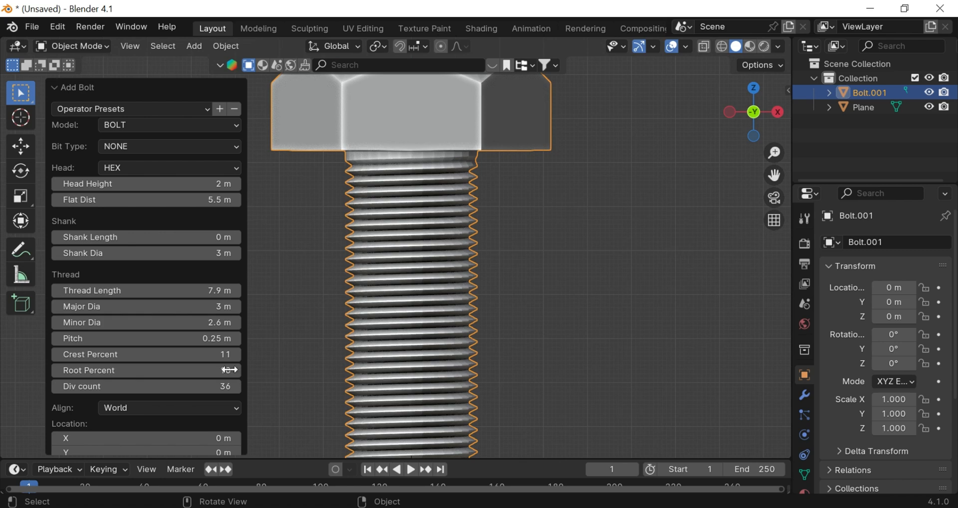
Try root percents of 40 and 53 on the bolt and inspect the threads up close.
double_click(230, 370)
text(40)
key(Return)
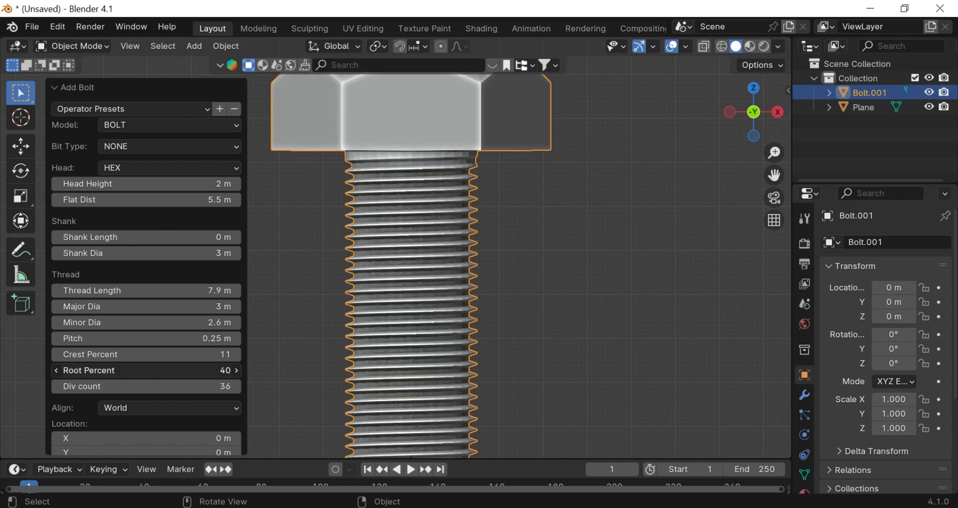
drag(230, 370, 245, 370)
scroll(403, 282, up, 7)
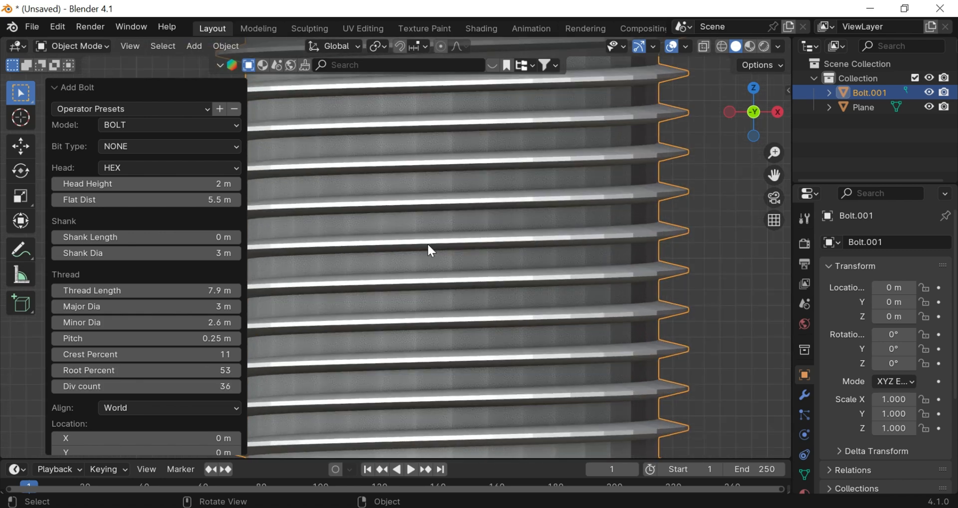
Set the bolt's root percent to 11 and try a div count of 112.
drag(133, 370, 53, 370)
scroll(149, 367, down, 3)
scroll(339, 320, down, 8)
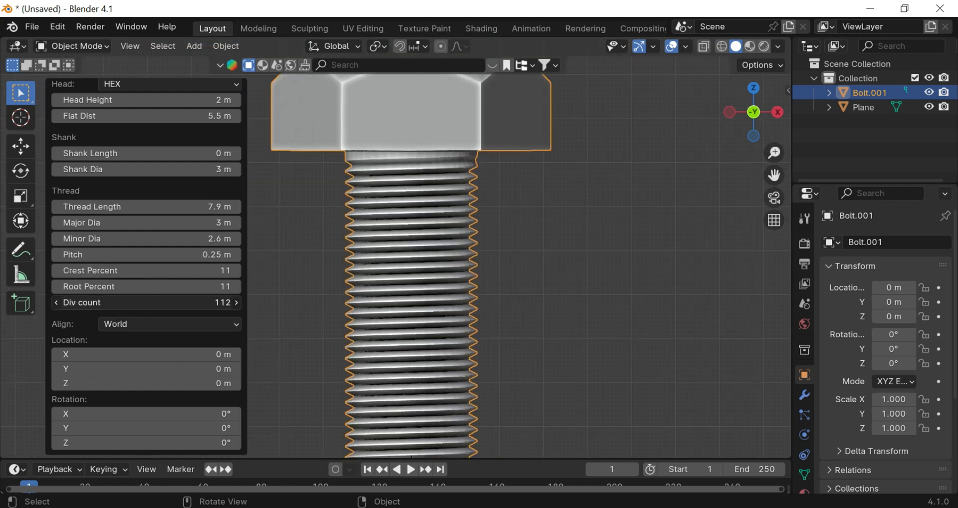
Restore the bolt's div count to 36 and view the whole bolt standing on the plane at an angle.
right_click(114, 306)
click(99, 306)
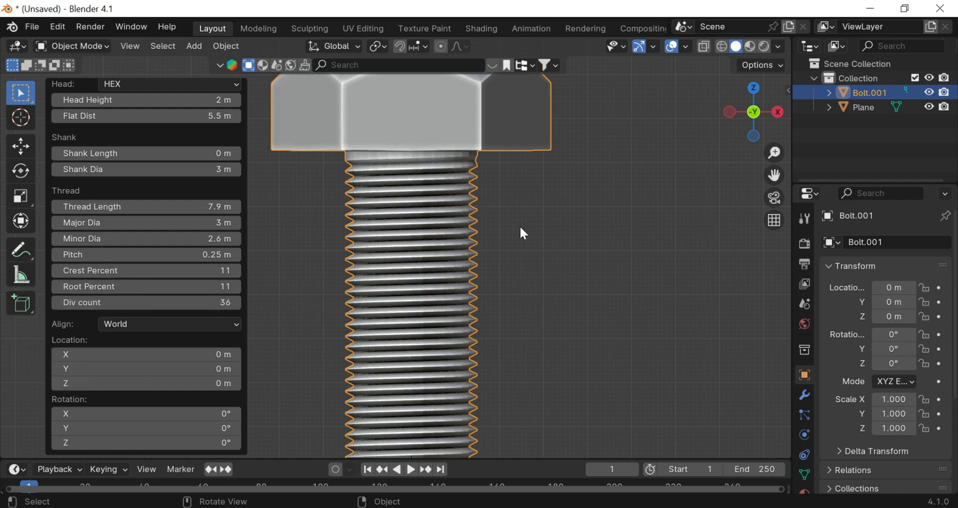
scroll(520, 226, down, 3)
scroll(379, 229, up, 6)
scroll(674, 157, down, 7)
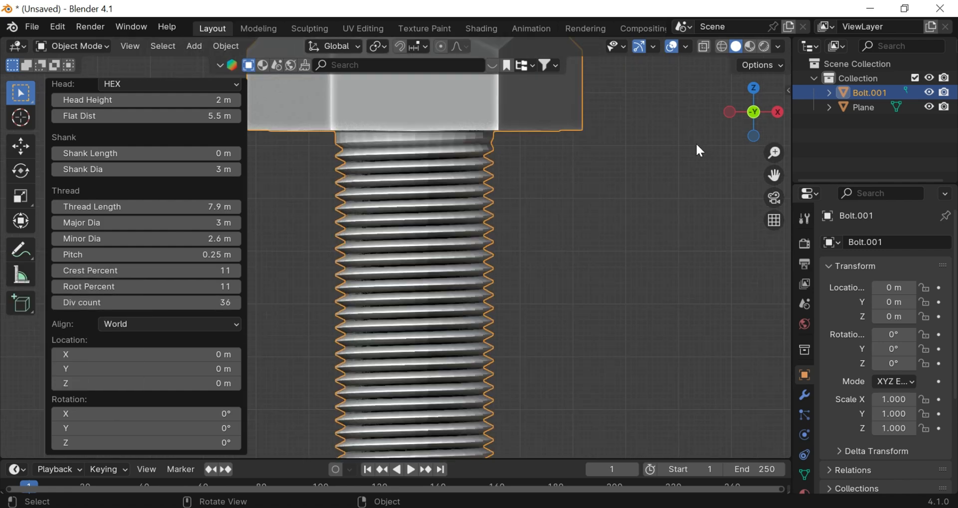
drag(759, 133, 571, 248)
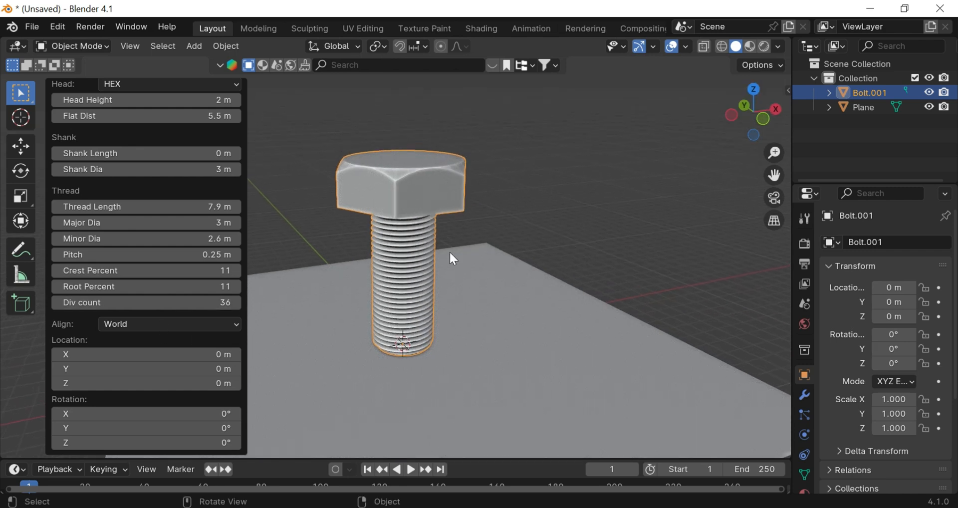
Try the 12 Point, Cap, Dome and Pan heads on the bolt and leave it with the Counter Sink head.
scroll(139, 260, up, 3)
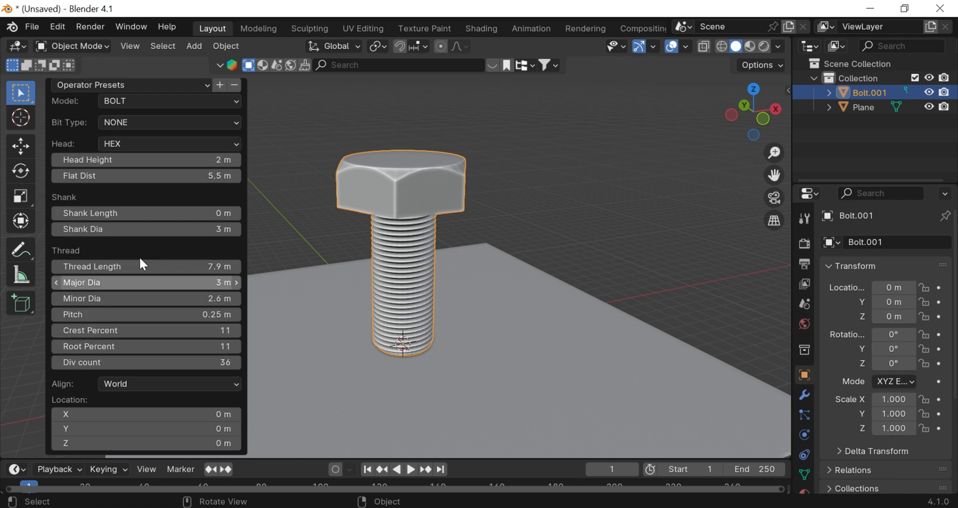
click(148, 144)
click(119, 175)
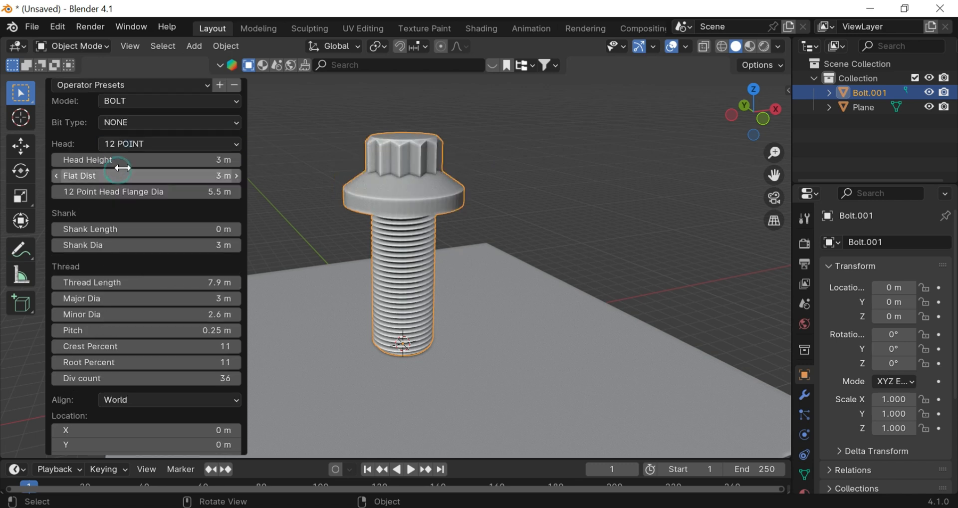
click(134, 144)
click(137, 193)
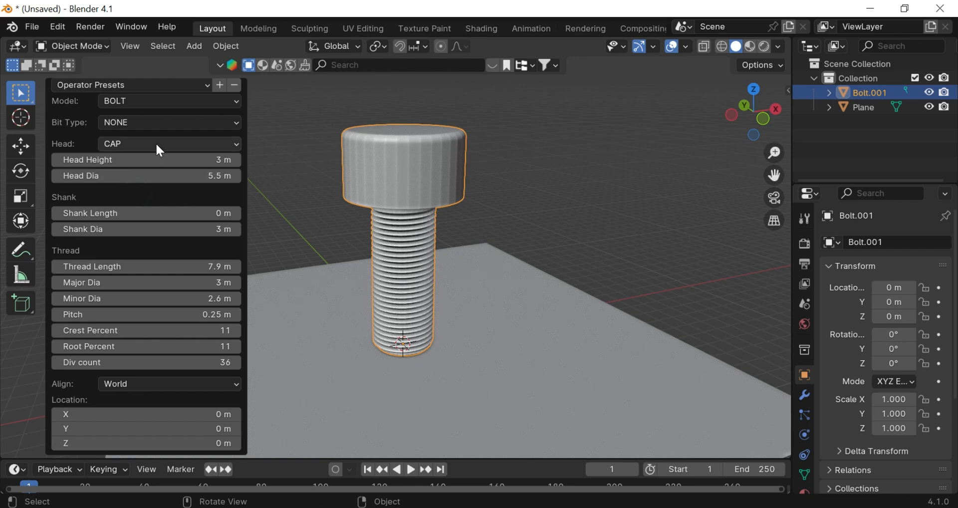
click(156, 143)
click(138, 208)
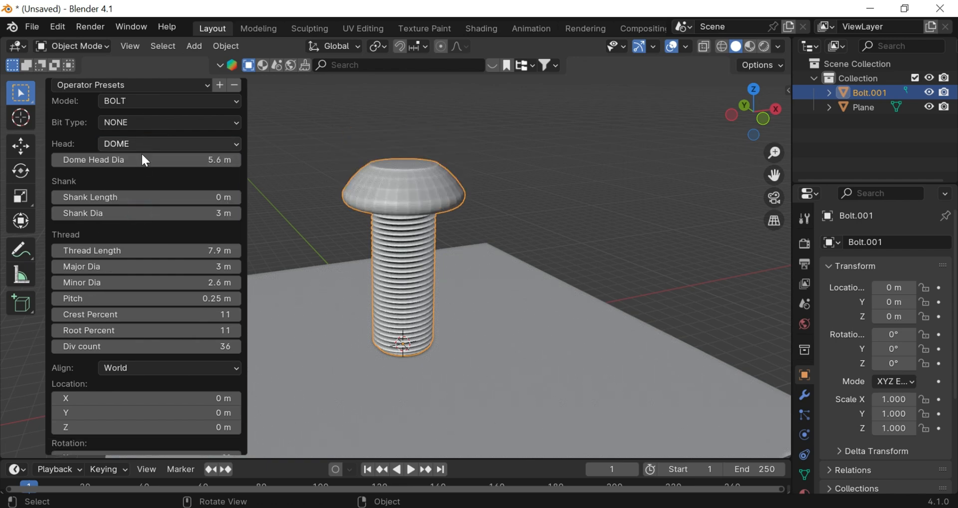
click(150, 146)
click(121, 226)
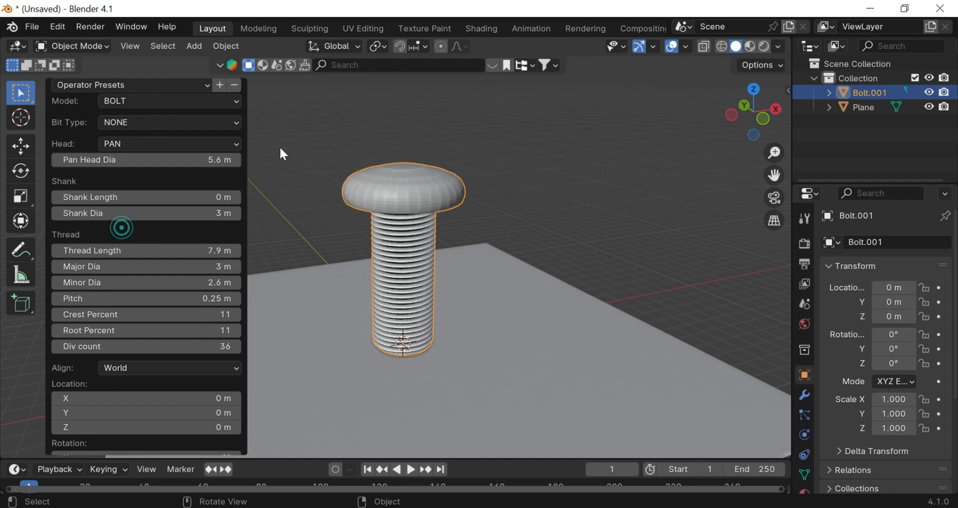
click(152, 142)
click(149, 242)
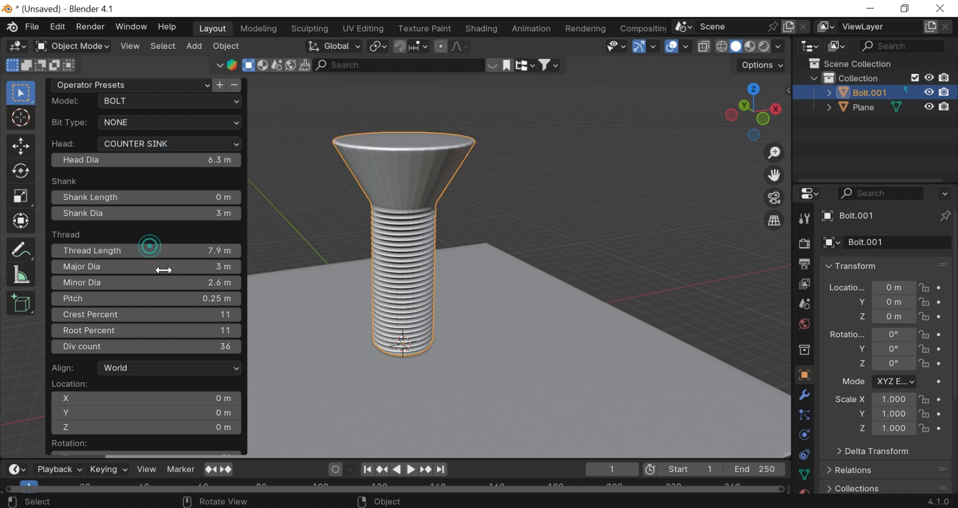
Try the Allen bit type on the countersunk bolt and return the bit type to None.
click(128, 122)
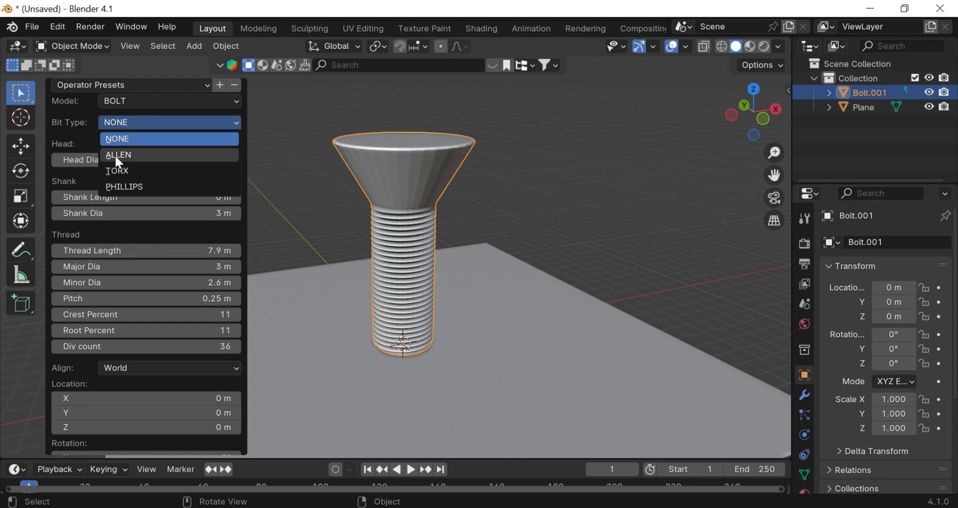
click(115, 155)
click(145, 123)
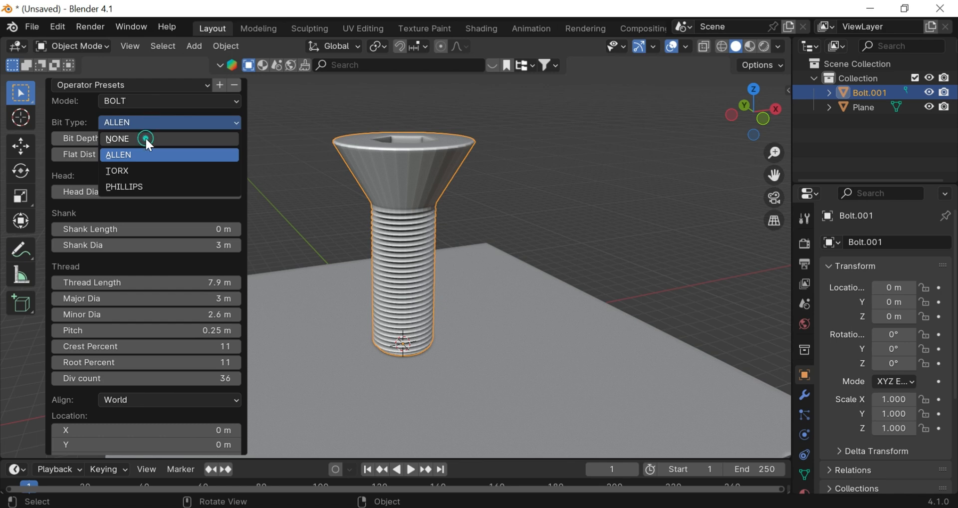
click(146, 136)
Change the generated model from Bolt to Nut.
click(136, 98)
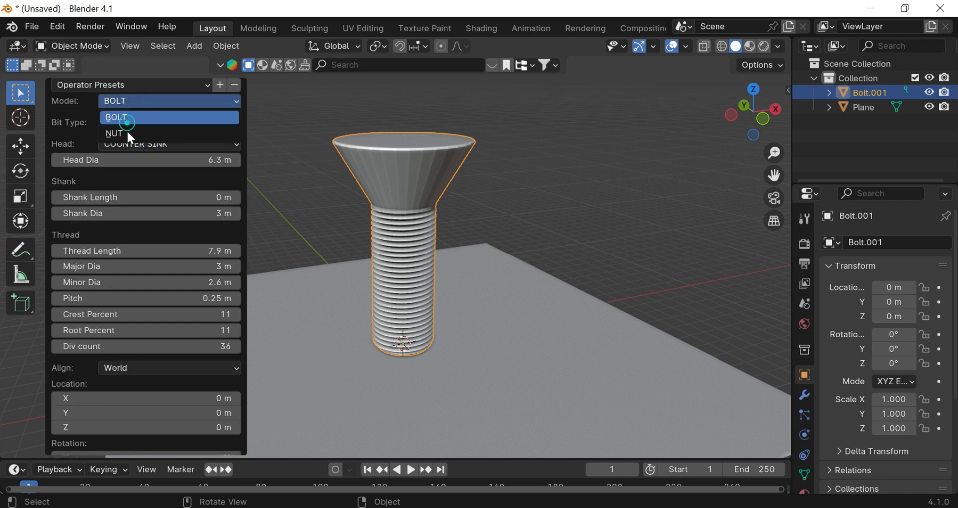
click(127, 120)
click(130, 103)
click(131, 131)
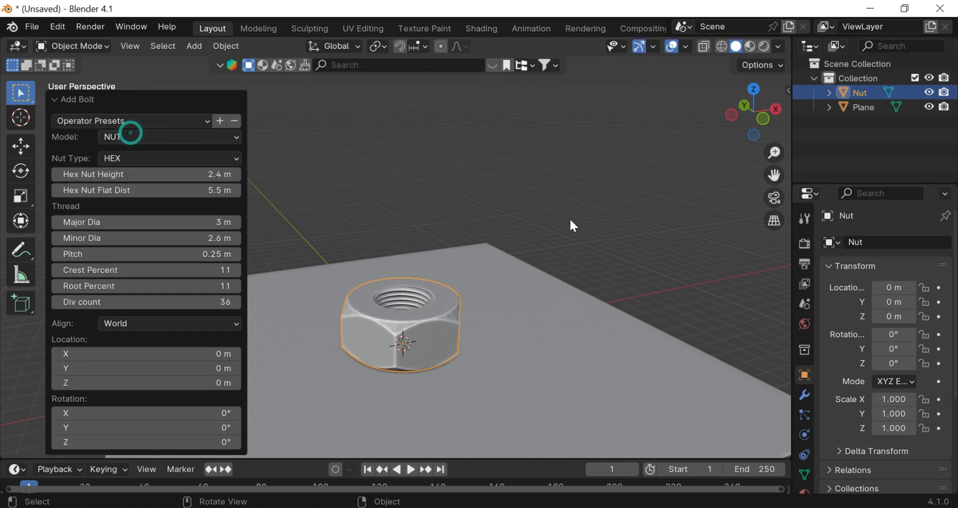
Examine the hex nut and its internal threads up close from an elevated angle.
scroll(570, 218, up, 4)
scroll(735, 118, down, 3)
click(733, 117)
drag(734, 117, 669, 153)
click(777, 217)
scroll(775, 176, up, 3)
drag(777, 181, 829, 111)
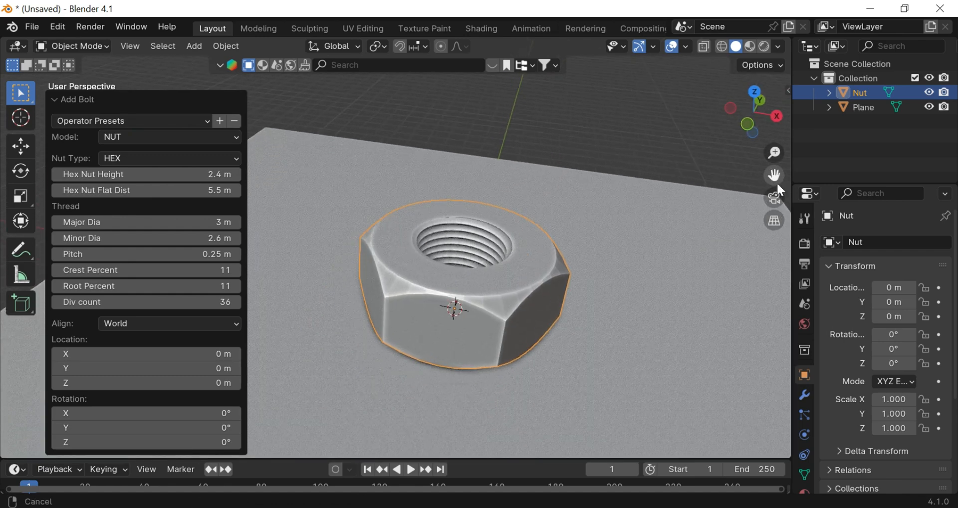
scroll(746, 229, down, 2)
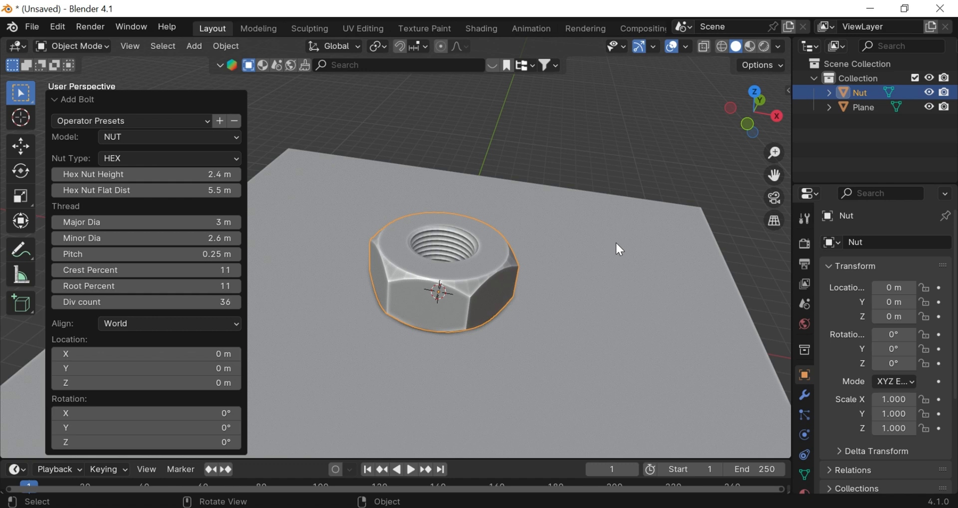
Delete the nut and add a rock mesh with the Rock Generator.
key(Delete)
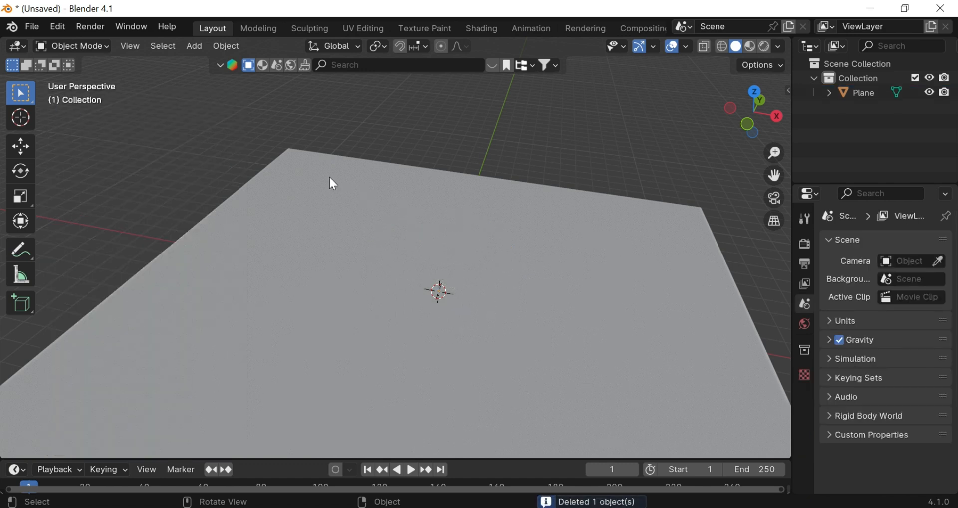
key(shift+a)
mouse_move(322, 175)
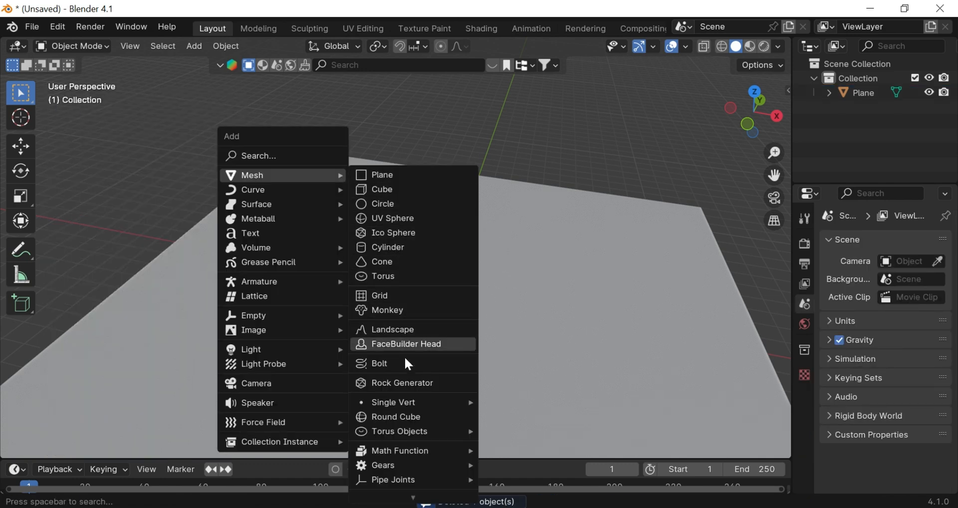
click(402, 381)
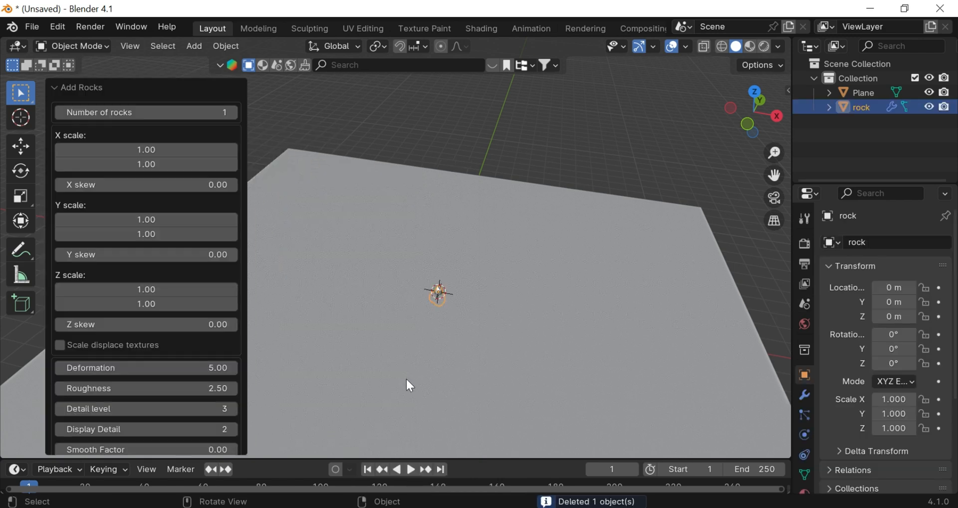
Hide the floor plane and view the generated rock up close from the front.
scroll(657, 203, up, 5)
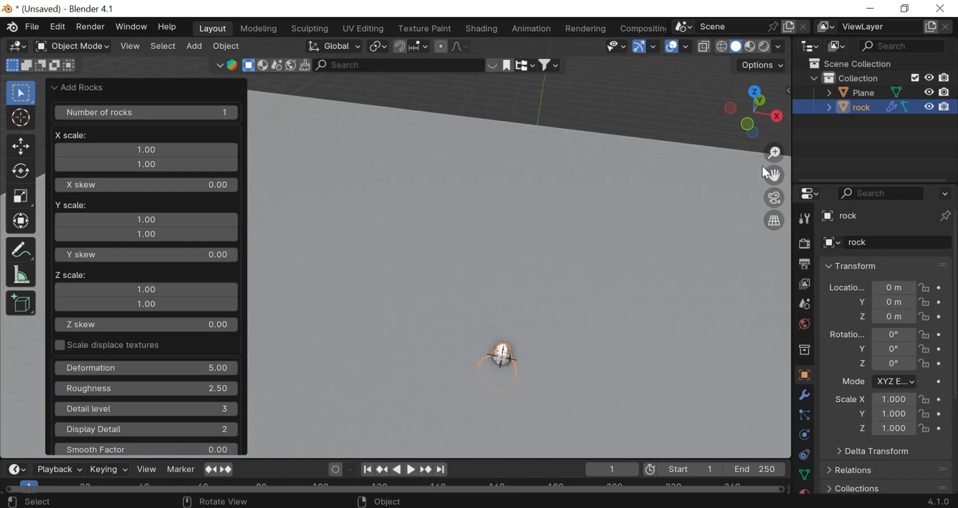
click(929, 93)
drag(754, 112, 740, 107)
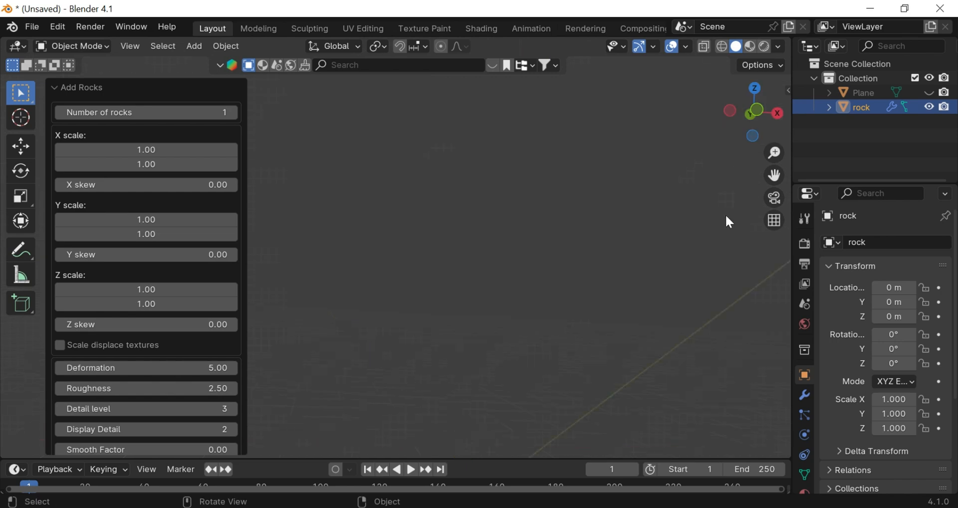
key(KP_1)
drag(775, 175, 611, 81)
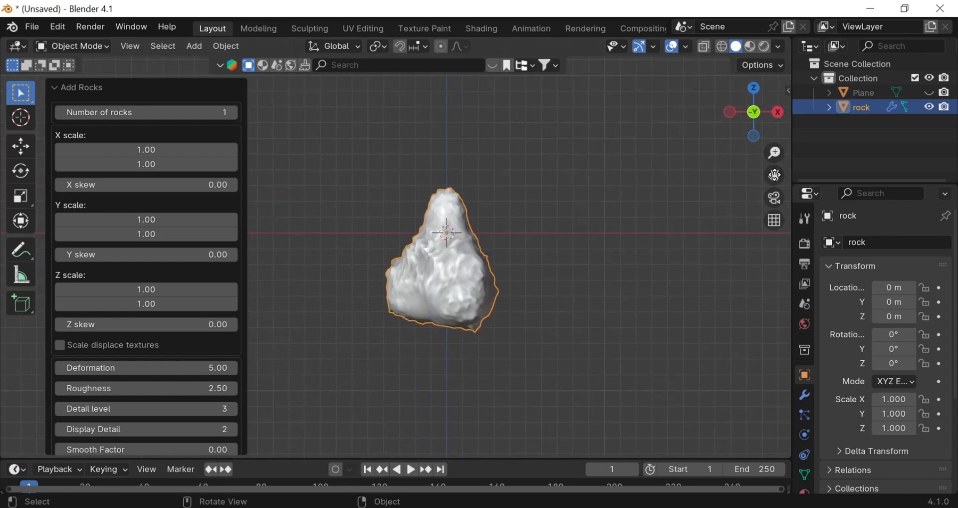
scroll(779, 176, up, 2)
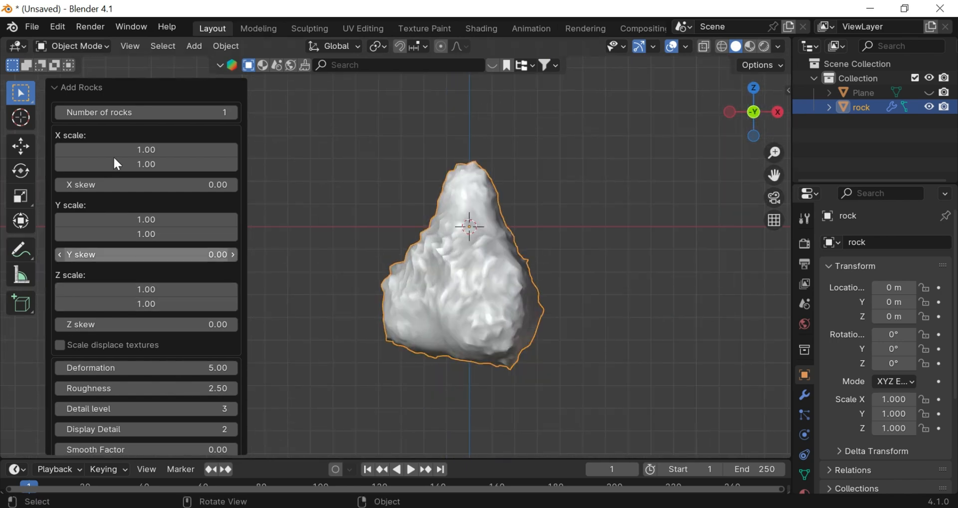
Try generating two rocks, return the number of rocks to 1, and look over the remaining rock settings.
click(232, 113)
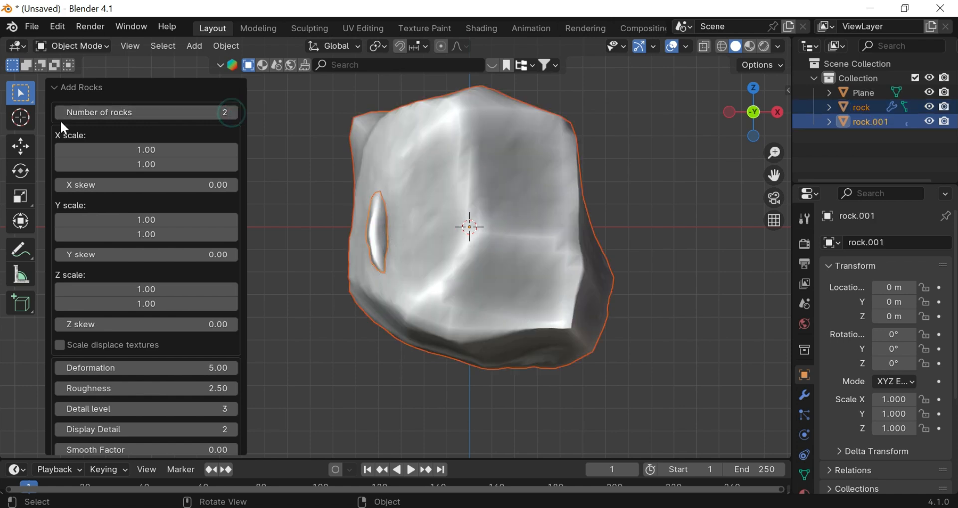
click(61, 112)
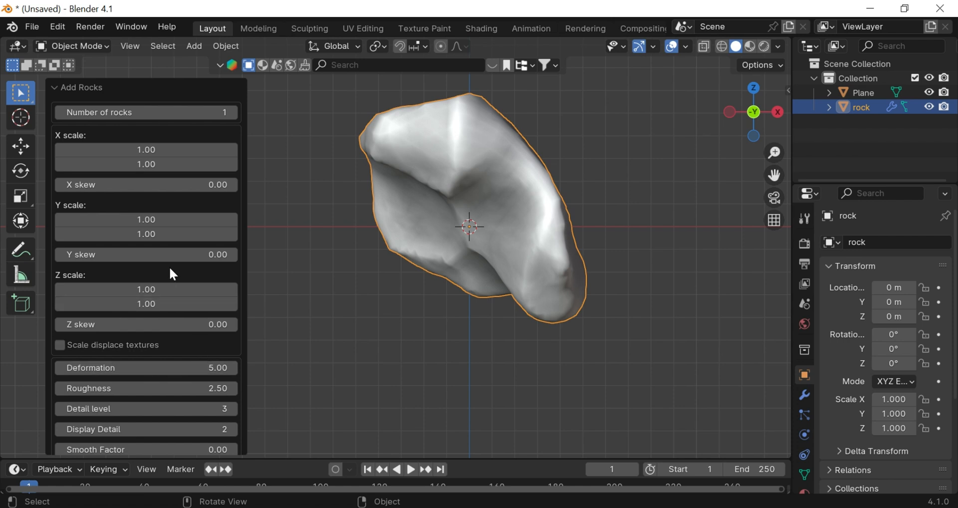
scroll(156, 207, down, 2)
scroll(184, 310, down, 2)
scroll(184, 309, down, 2)
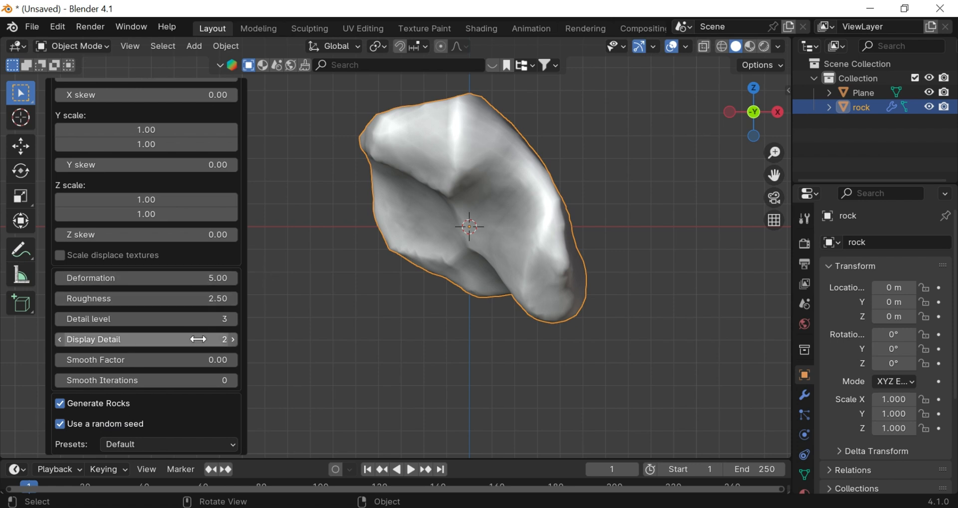
Try the River Rock preset on the rock, followed by the Asteroid preset.
scroll(205, 394, down, 1)
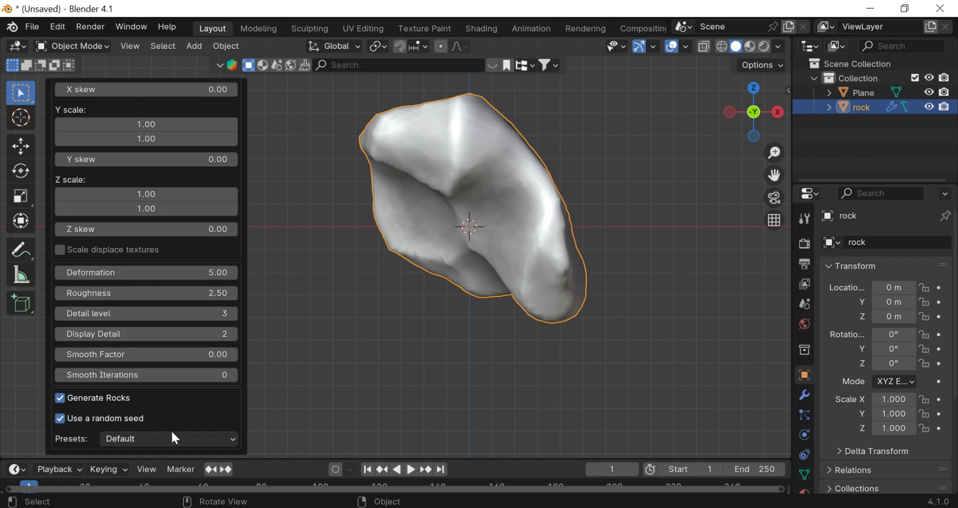
click(187, 444)
click(158, 359)
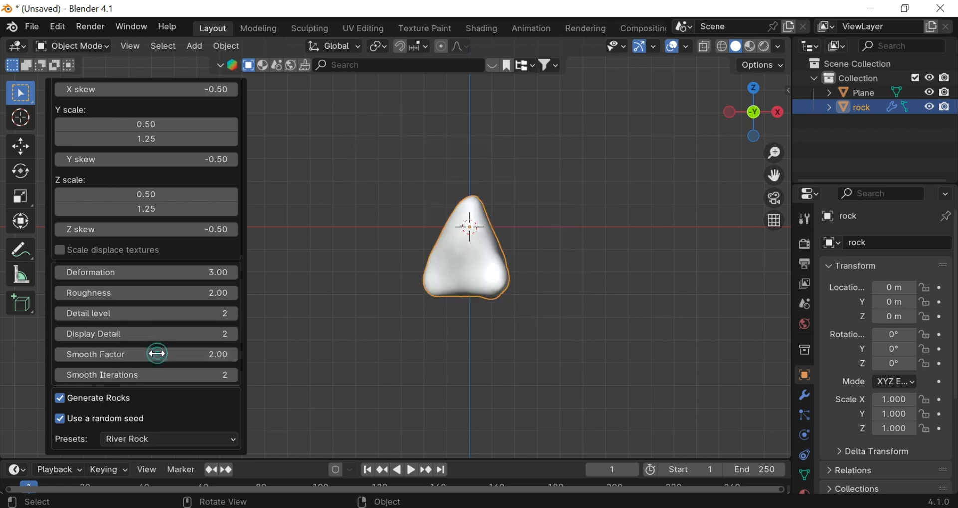
click(143, 430)
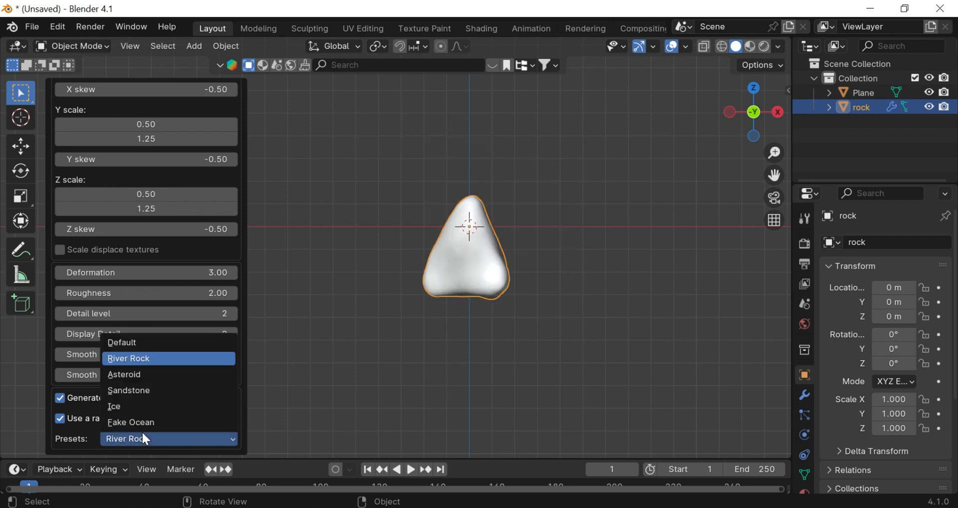
key(Return)
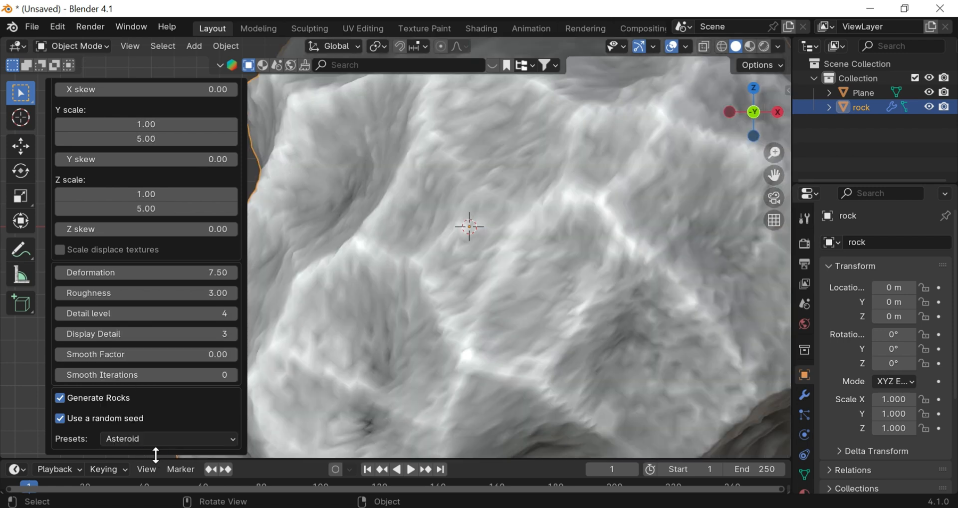
scroll(316, 298, down, 5)
Try the Sandstone preset on the rock, followed by the Fake Ocean preset.
click(143, 441)
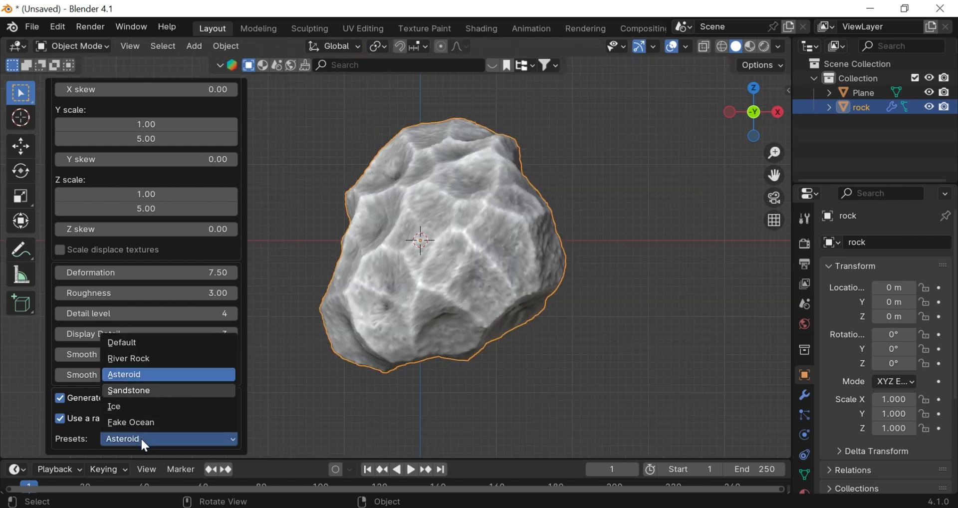
key(Return)
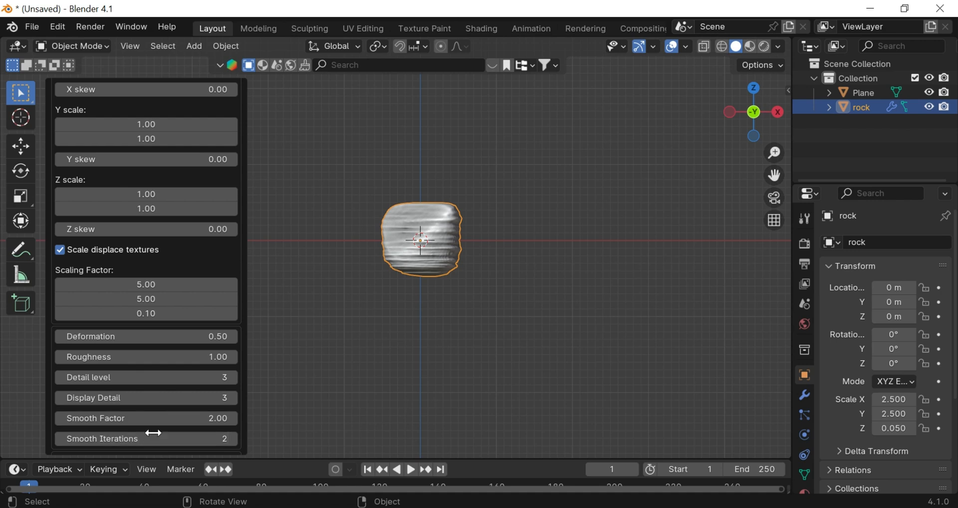
scroll(154, 433, down, 3)
click(155, 439)
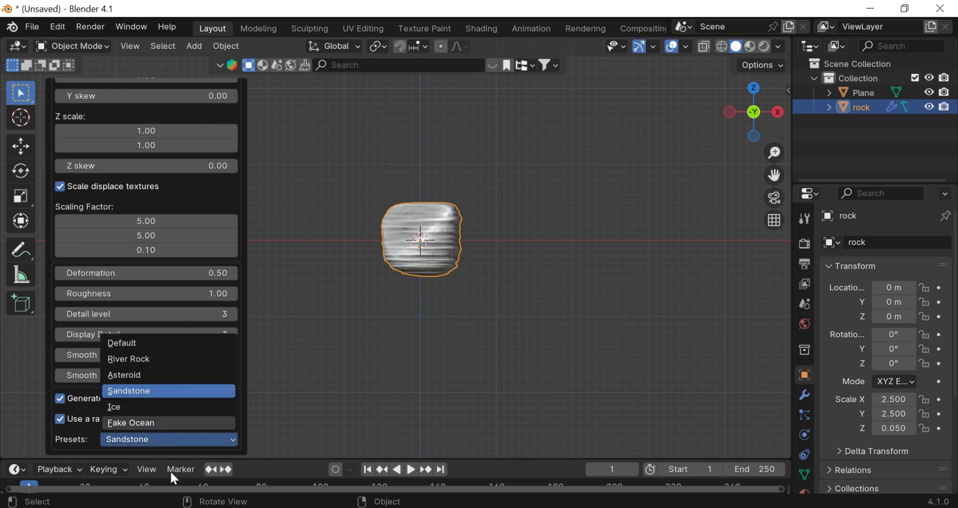
key(Return)
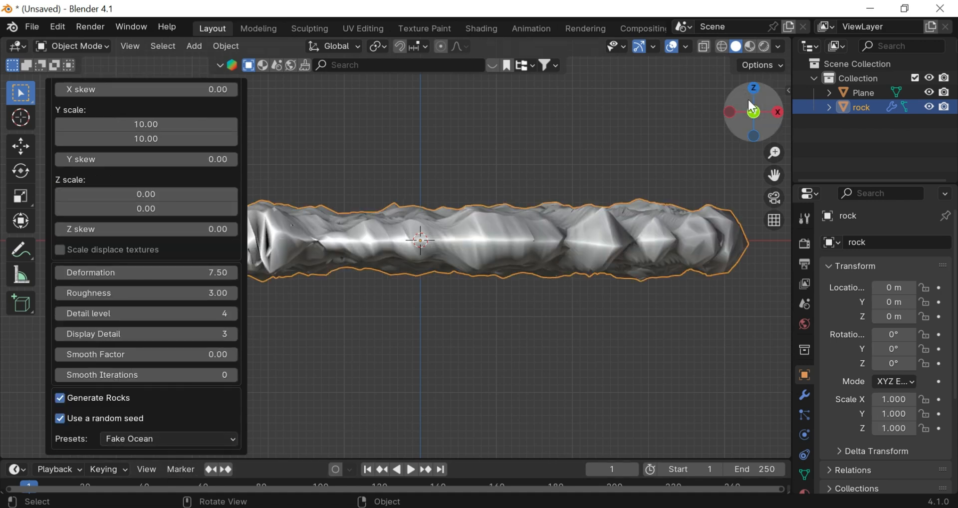
Examine the fake ocean surface up close from a low perspective angle.
mouse_move(748, 98)
mouse_down()
mouse_move(523, 57)
mouse_move(779, 150)
mouse_move(834, 107)
mouse_move(906, 106)
mouse_up()
mouse_move(524, 57)
mouse_down()
mouse_move(712, 128)
mouse_move(732, 145)
mouse_move(760, 122)
mouse_move(749, 115)
mouse_move(763, 114)
mouse_up()
scroll(763, 114, up, 5)
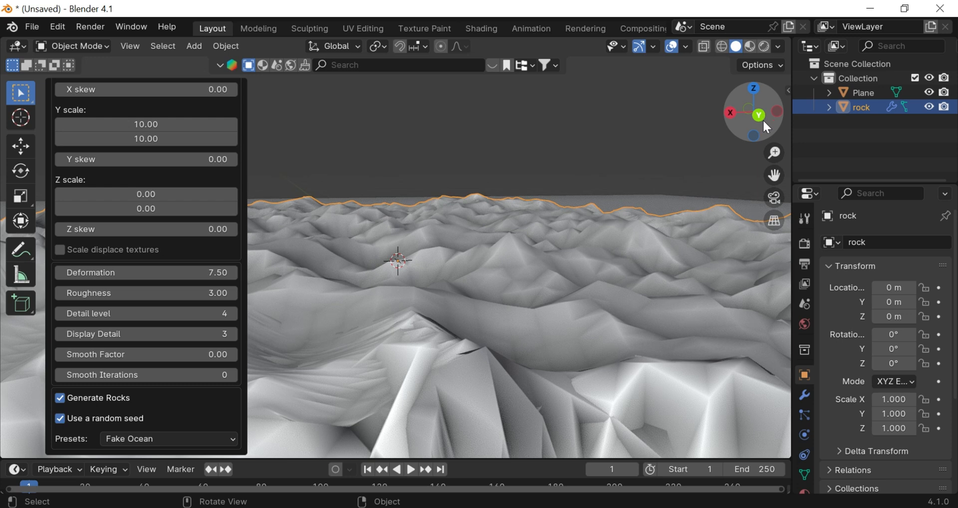
scroll(762, 119, down, 3)
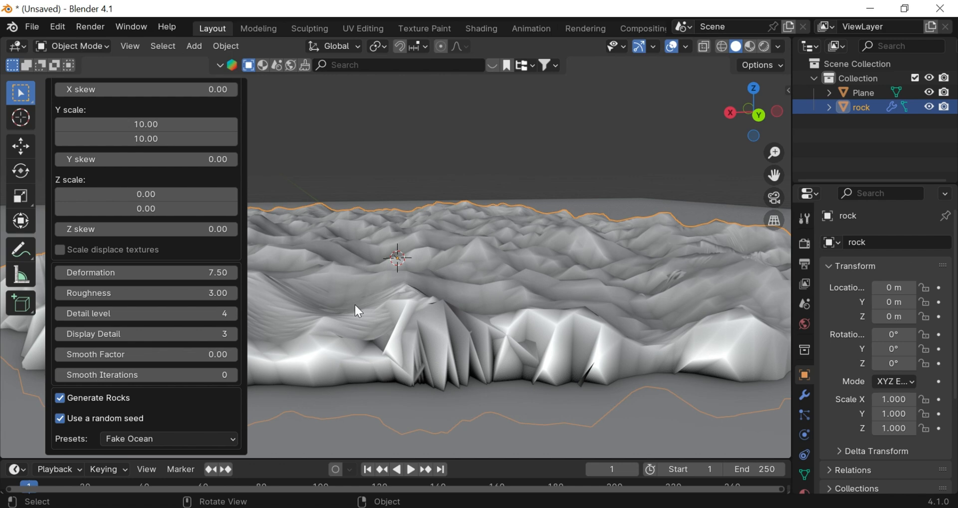
Switch the rock back to the Sandstone preset and look over its remaining generator settings.
click(157, 434)
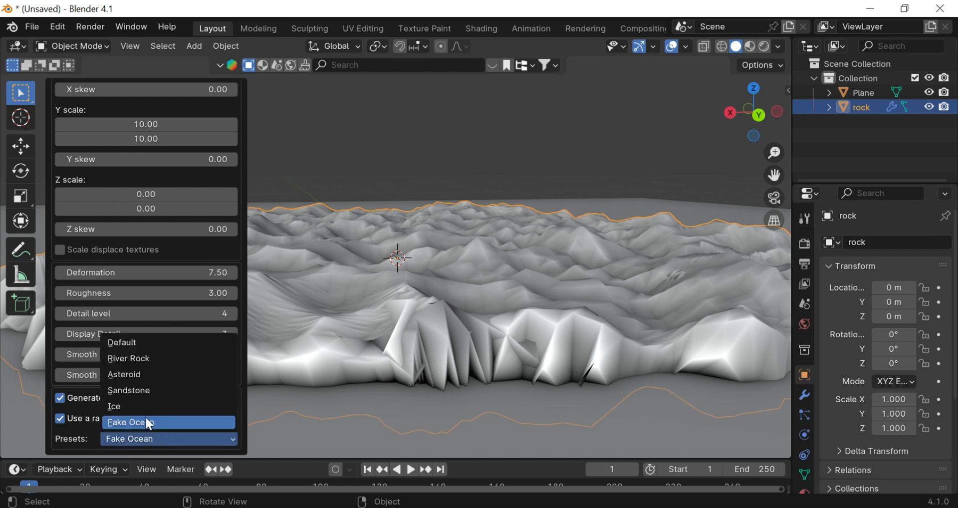
click(141, 391)
drag(749, 112, 716, 122)
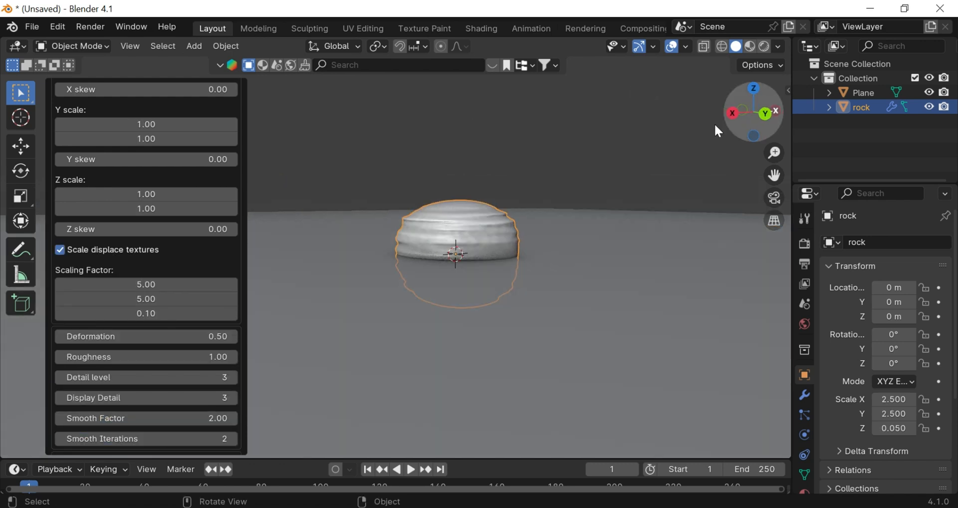
scroll(215, 262, down, 3)
scroll(198, 228, down, 1)
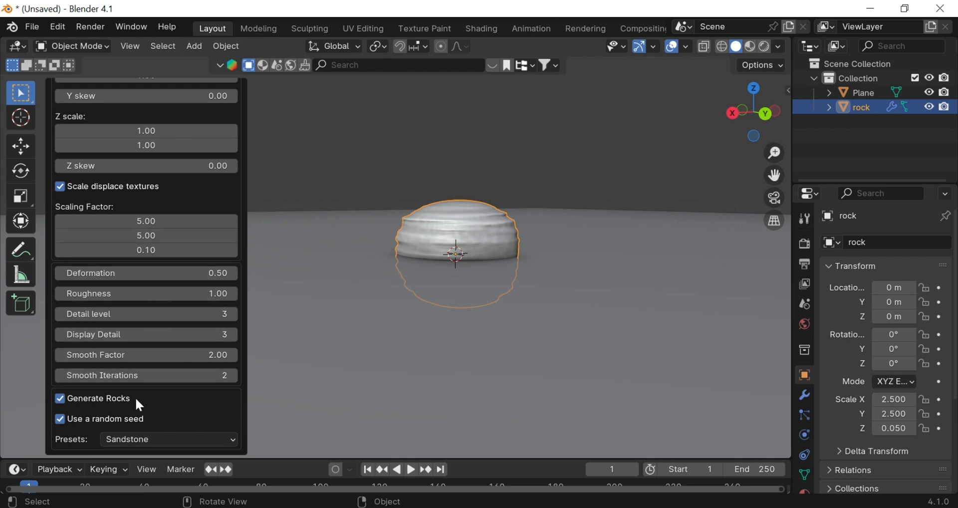
Raise the sandstone rock's X skew to 1.00 and view the reshaped rock from above.
scroll(142, 324, up, 8)
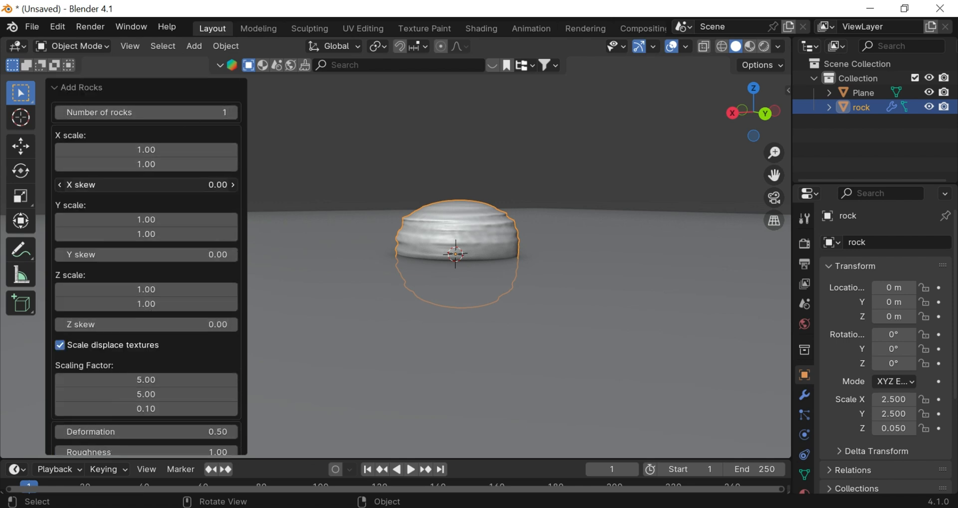
drag(180, 185, 190, 185)
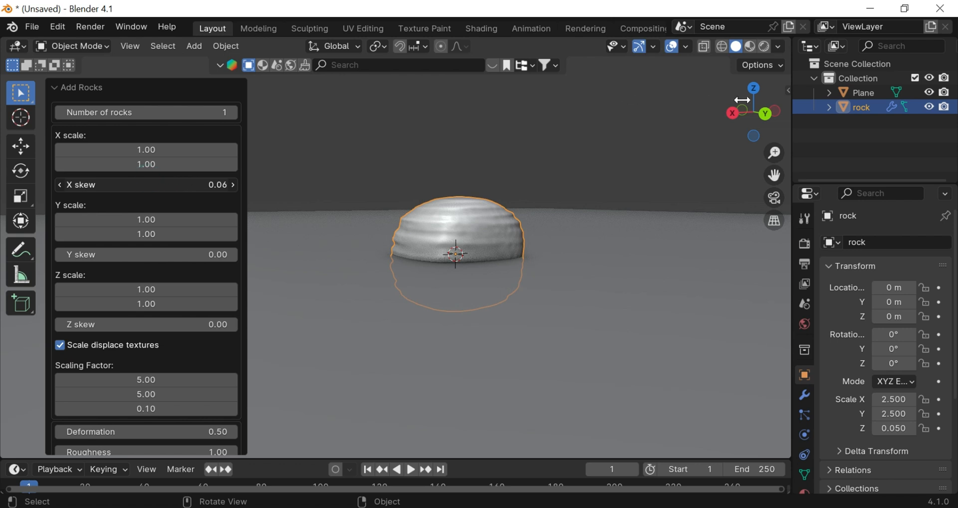
drag(742, 100, 717, 246)
scroll(744, 111, up, 7)
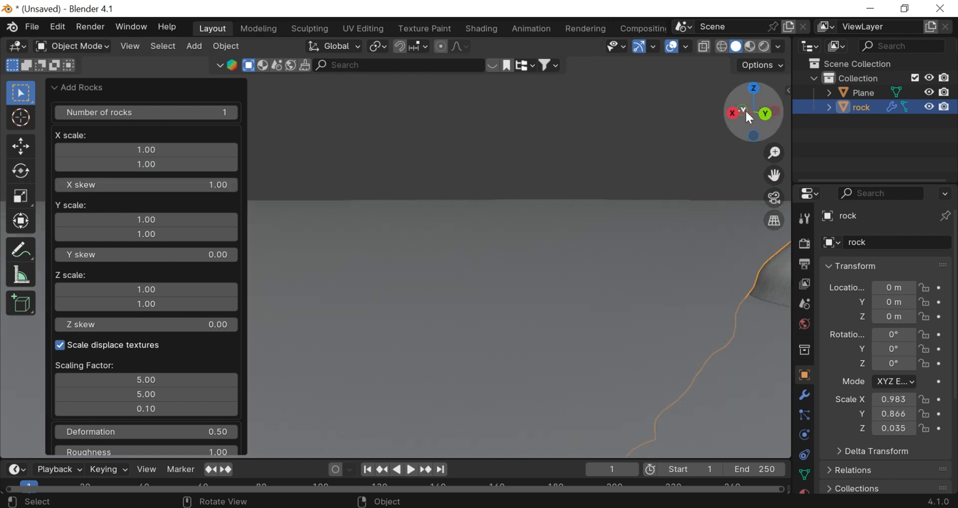
scroll(747, 111, down, 10)
drag(749, 112, 751, 133)
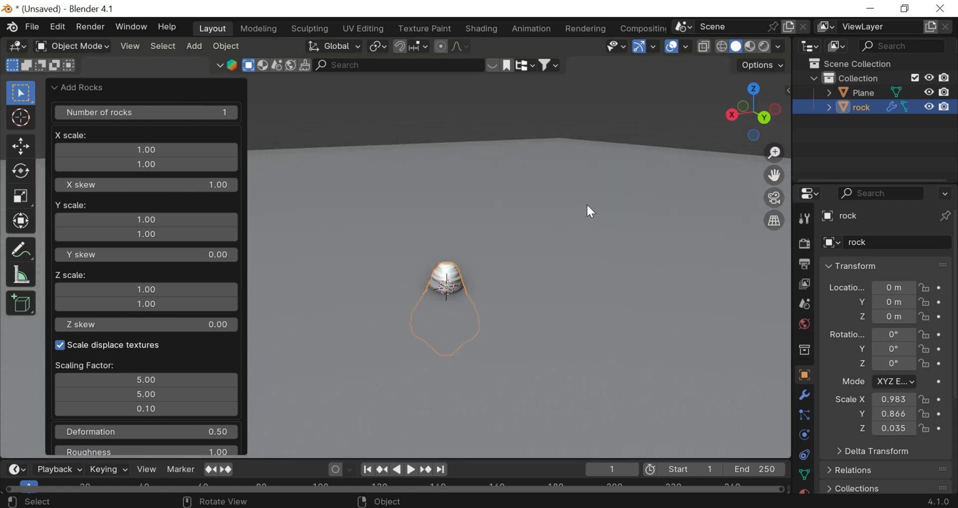
Delete the rock and add a Teapot+ mesh from the extra objects.
key(Delete)
scroll(591, 212, down, 5)
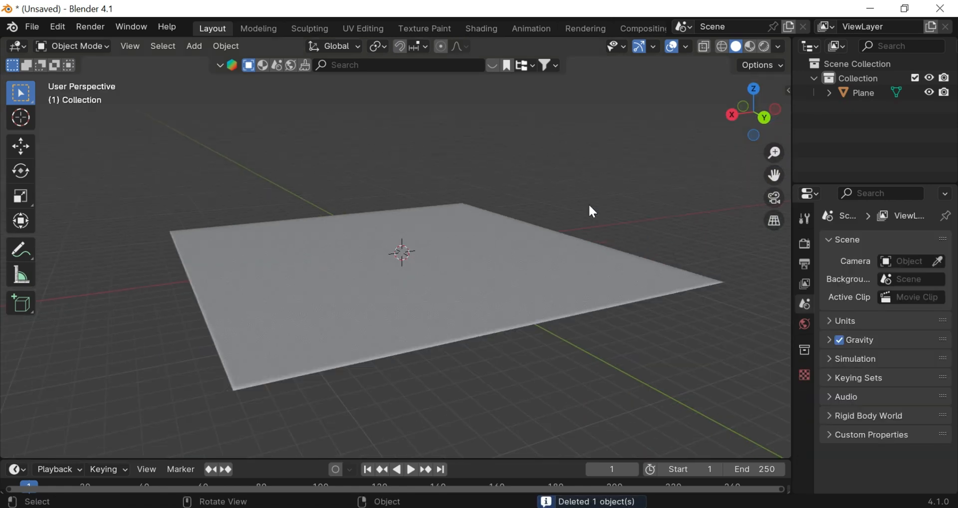
key(shift+a)
mouse_move(456, 174)
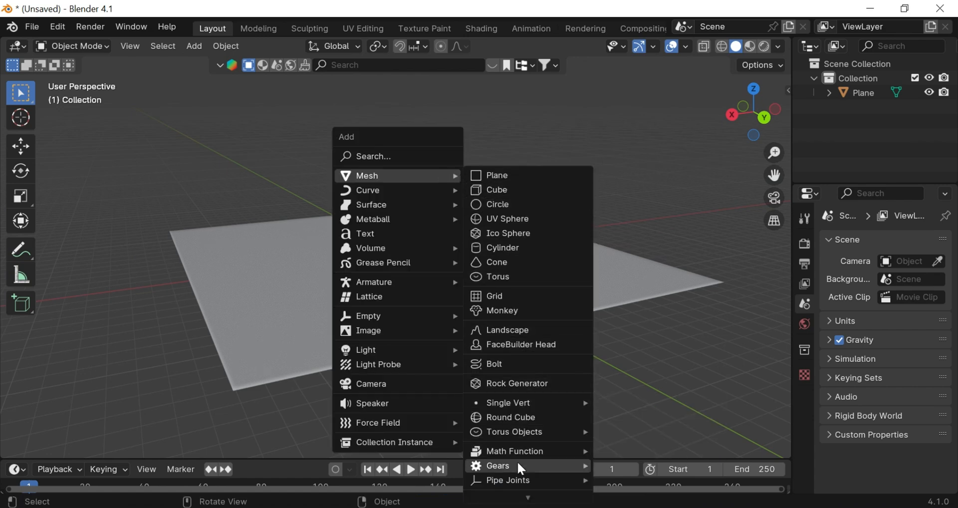
mouse_move(523, 501)
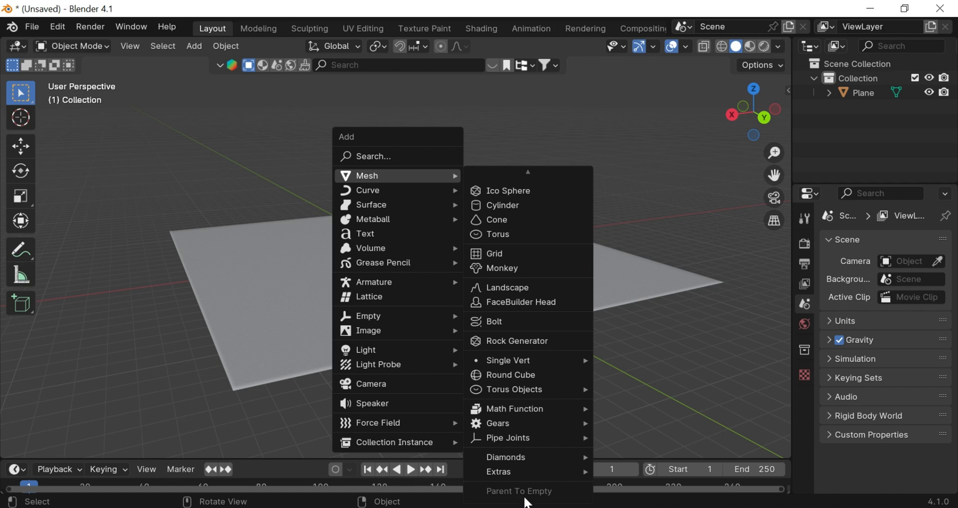
mouse_move(521, 478)
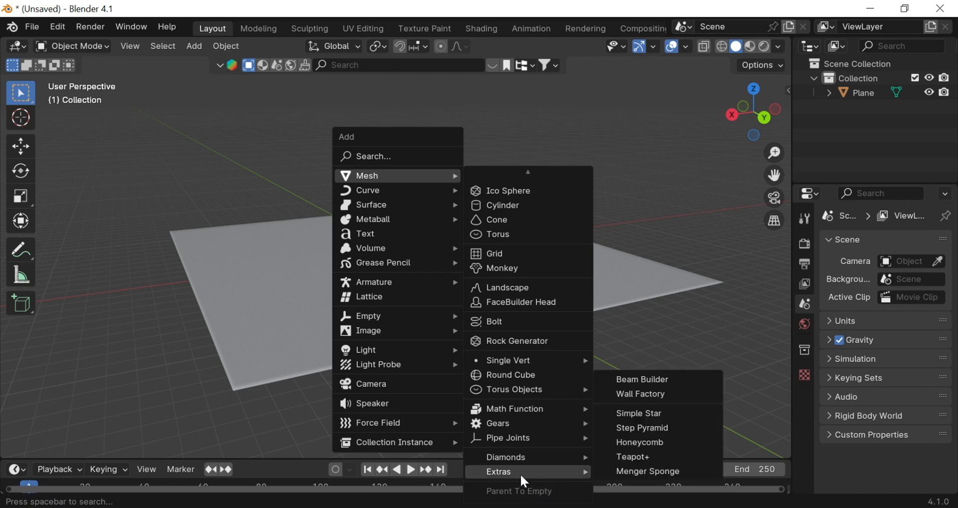
click(643, 457)
Frame the whole teapot and raise its resolution to 12.
scroll(575, 270, up, 10)
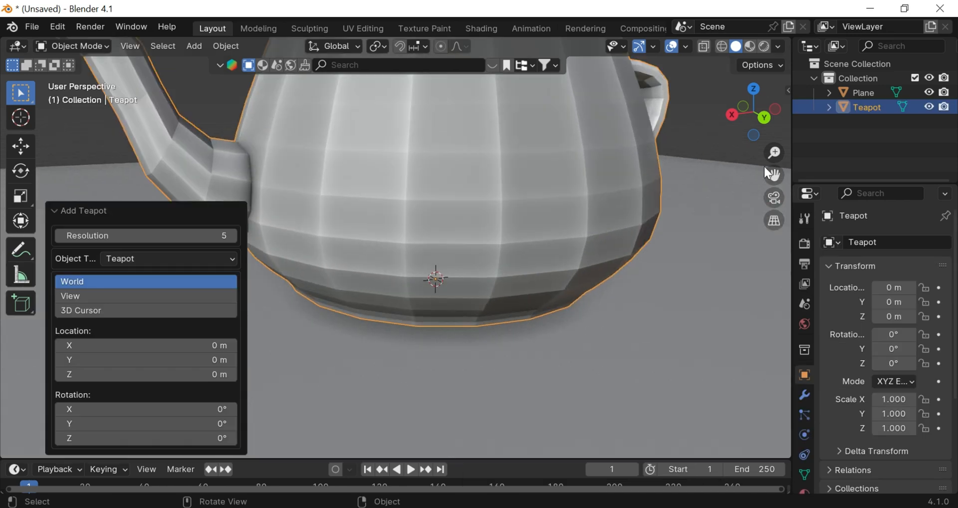
scroll(767, 172, down, 8)
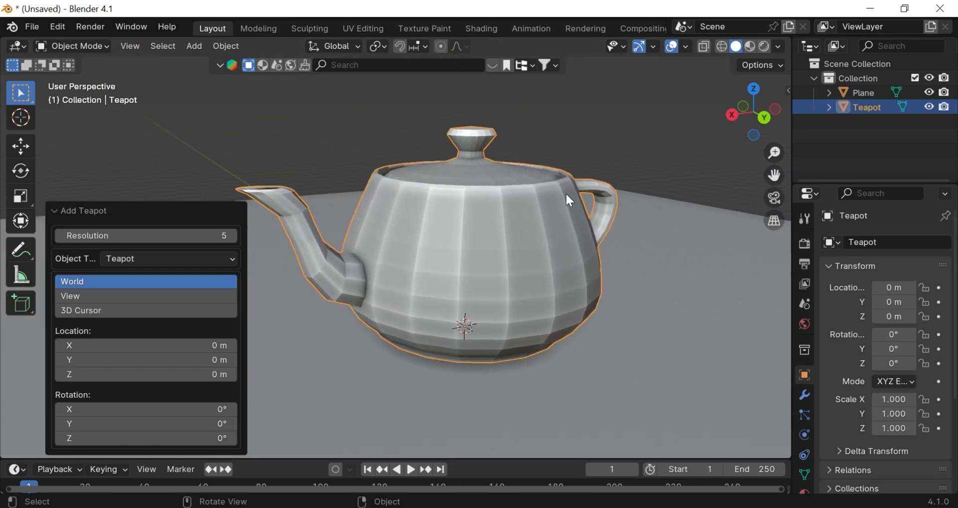
drag(163, 236, 229, 234)
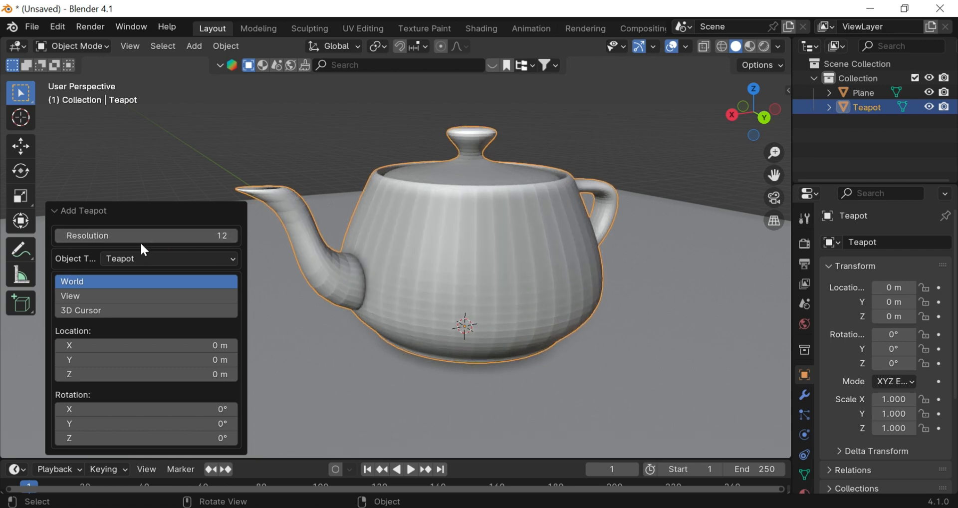
Change the teapot's object type to Tea Spoon and bring the spoon into view.
click(161, 258)
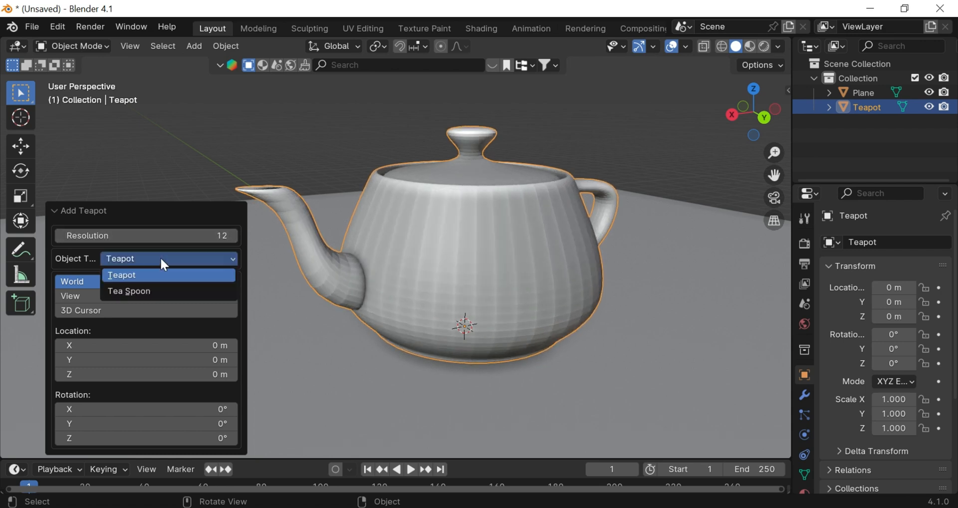
click(149, 292)
scroll(501, 250, up, 4)
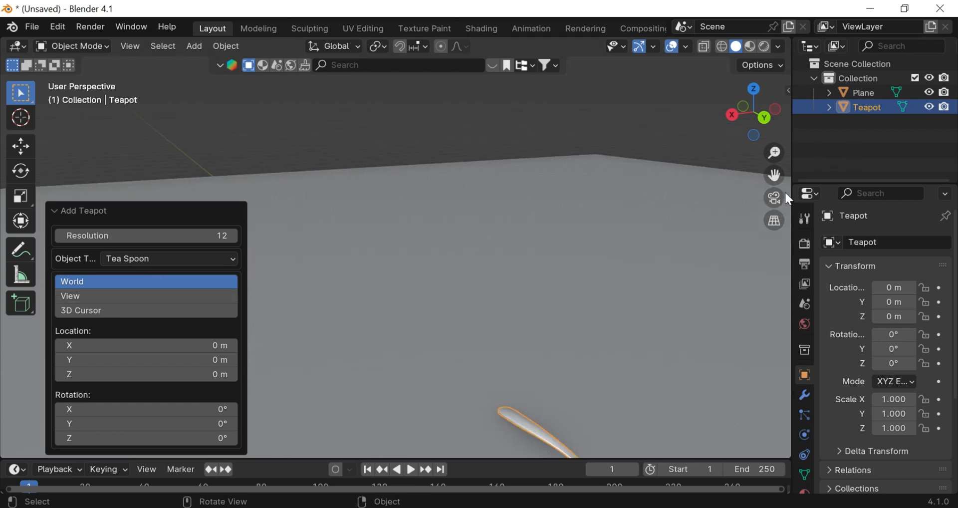
drag(773, 176, 639, 35)
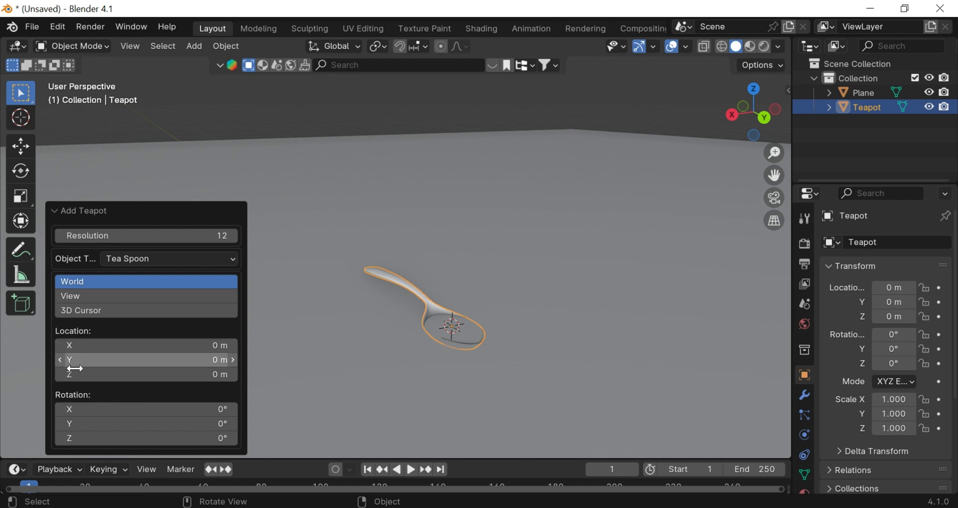
drag(75, 375, 249, 373)
right_click(57, 372)
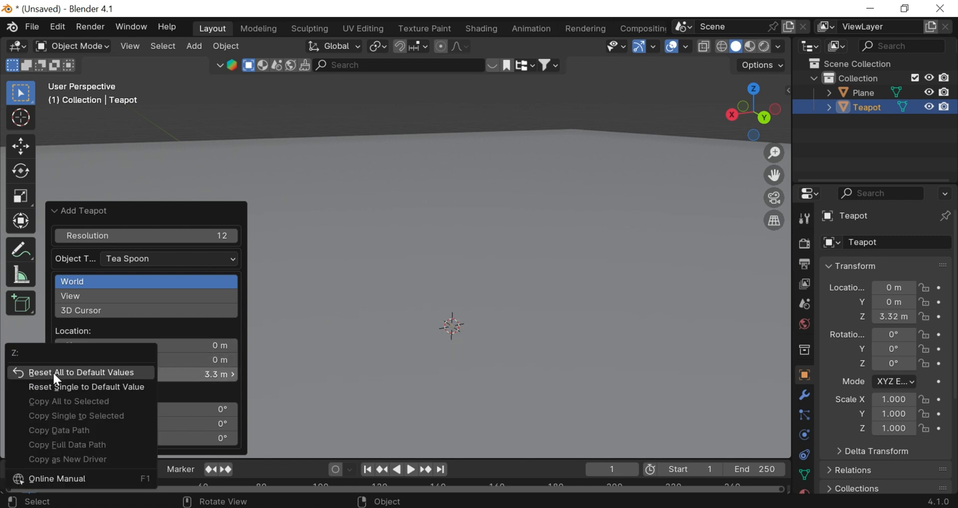
right_click(199, 374)
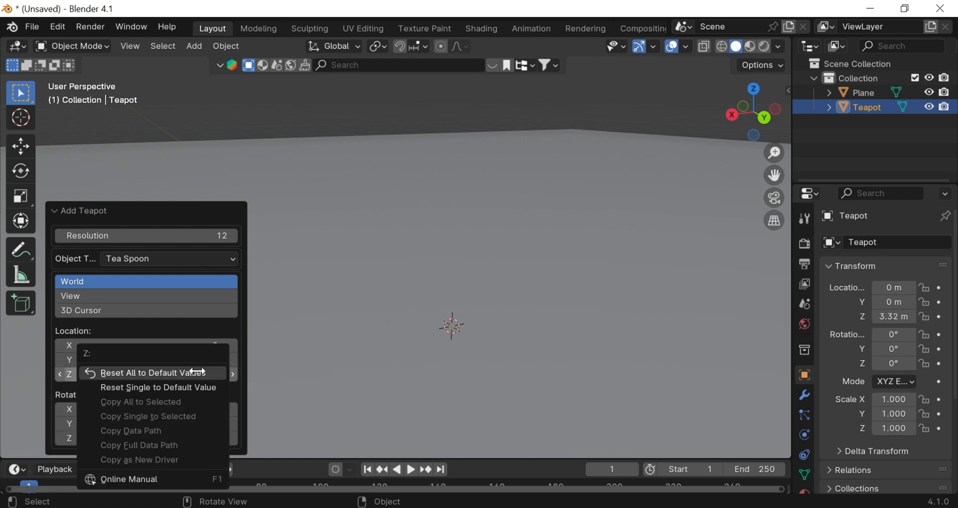
click(197, 372)
Raise the tea spoon to a Z location of 0.09 m and view it from the side.
drag(177, 380, 230, 373)
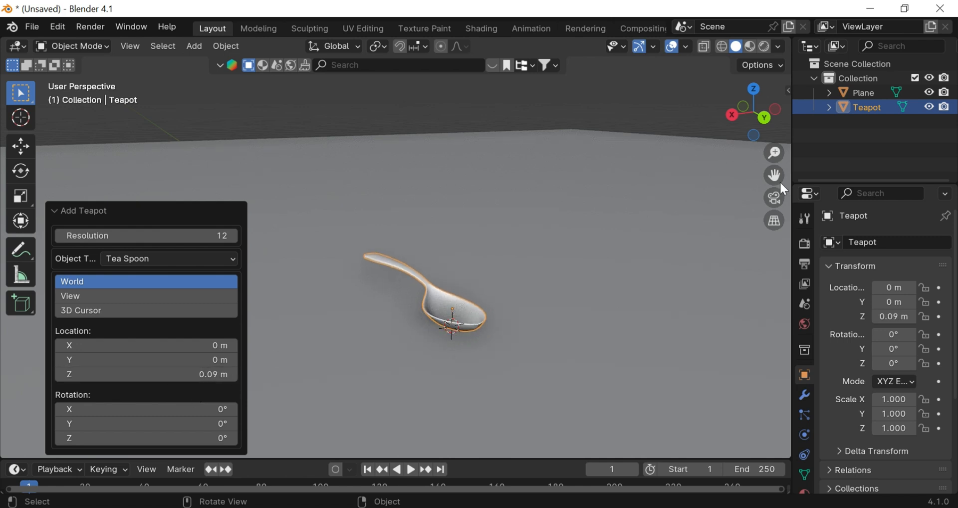
drag(741, 111, 264, 272)
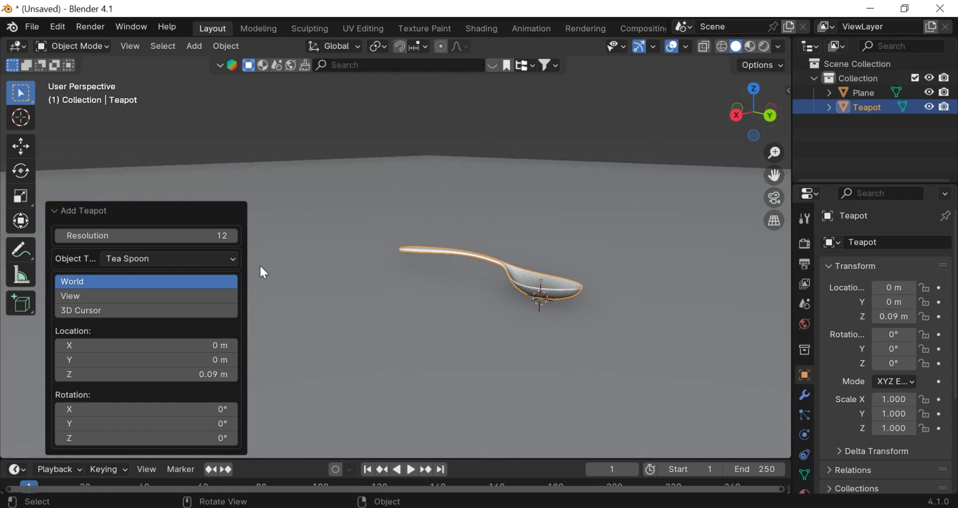
Switch the tea spoon back to the Teapot object type and delete the teapot after viewing it from above.
click(137, 262)
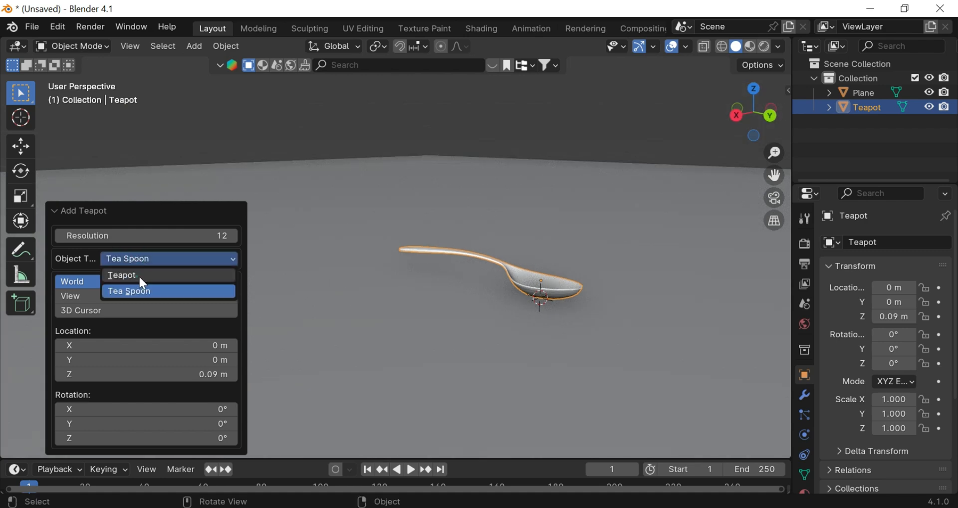
click(139, 274)
scroll(725, 119, down, 3)
scroll(762, 165, up, 6)
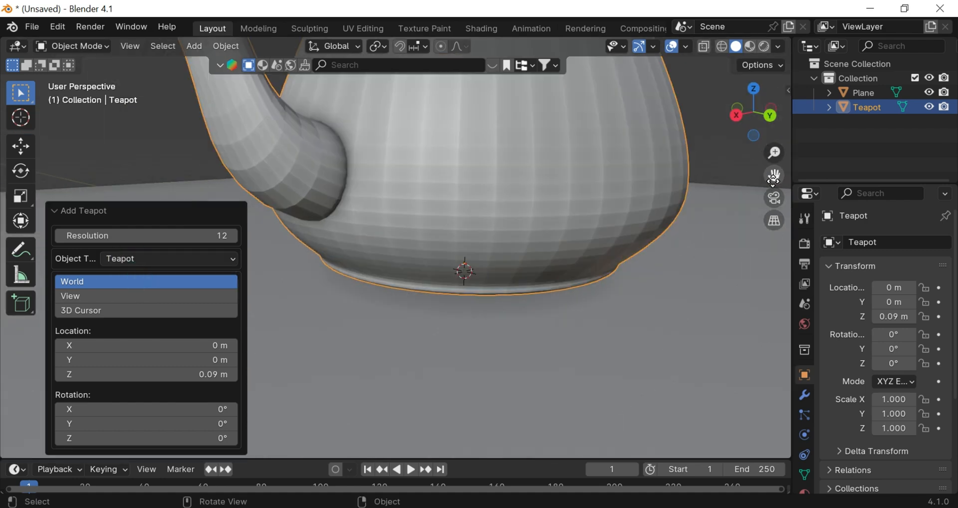
drag(773, 177, 793, 254)
scroll(755, 110, down, 5)
drag(755, 109, 763, 163)
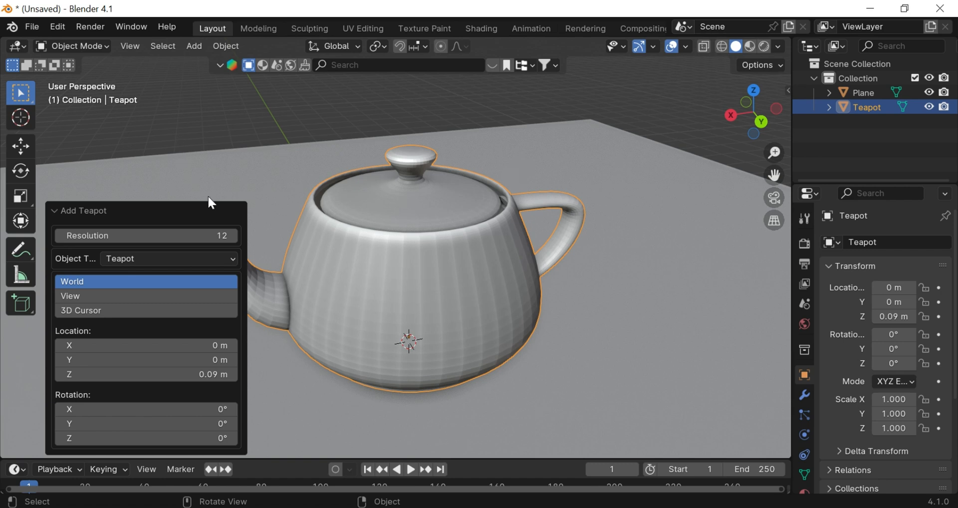
key(Delete)
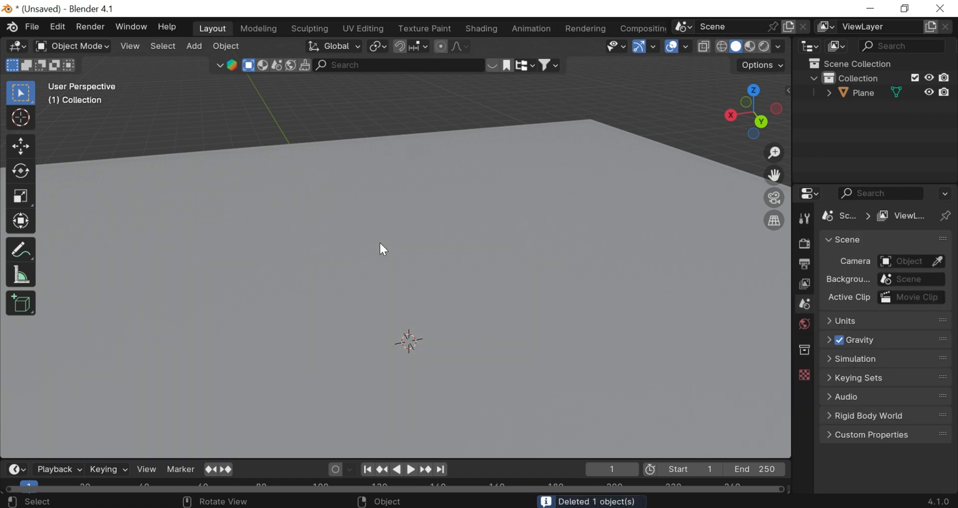
Add a Wall Factory masonry wall from the extra meshes and frame the whole wall in view.
key(shift+a)
mouse_move(380, 245)
mouse_move(359, 228)
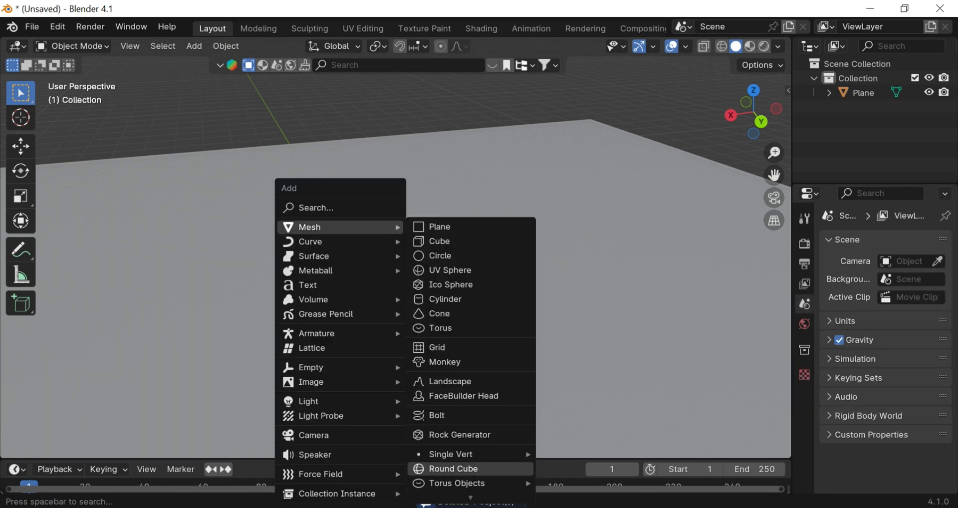
mouse_move(465, 497)
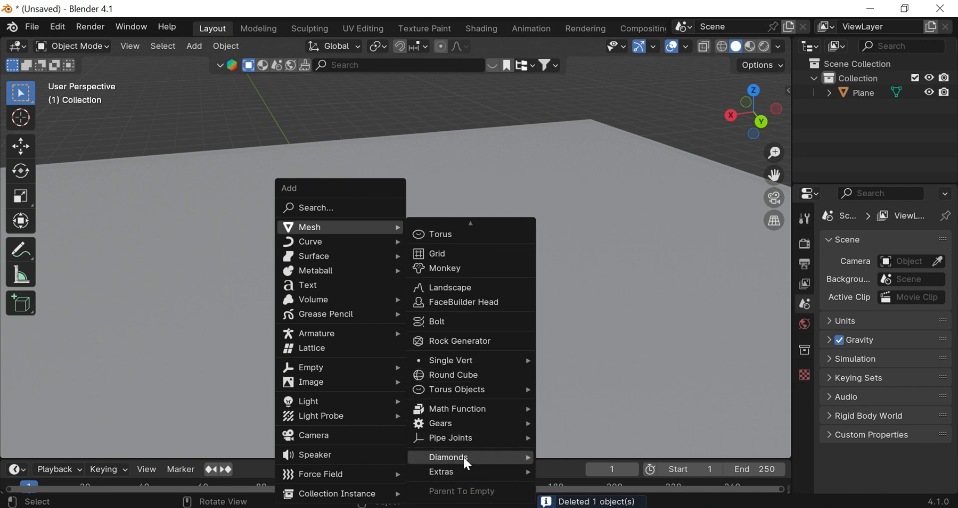
mouse_move(448, 472)
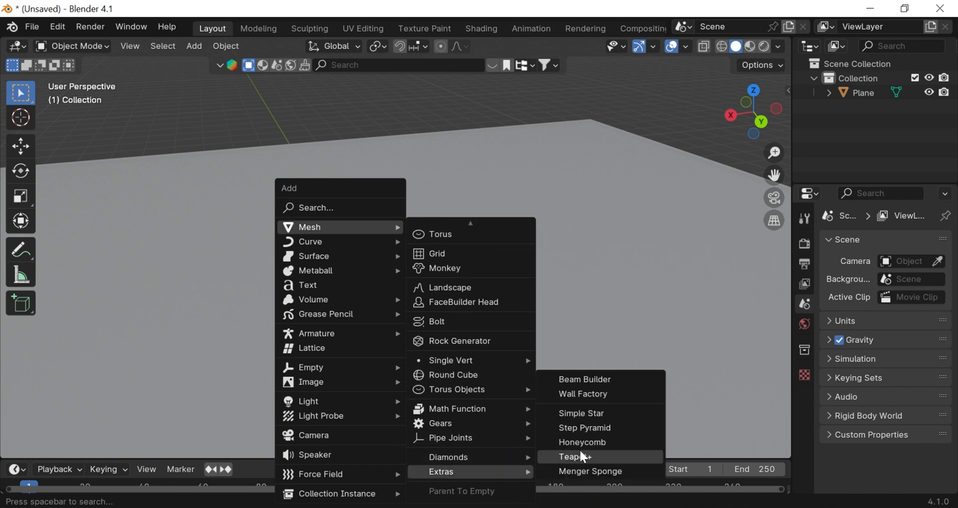
click(598, 395)
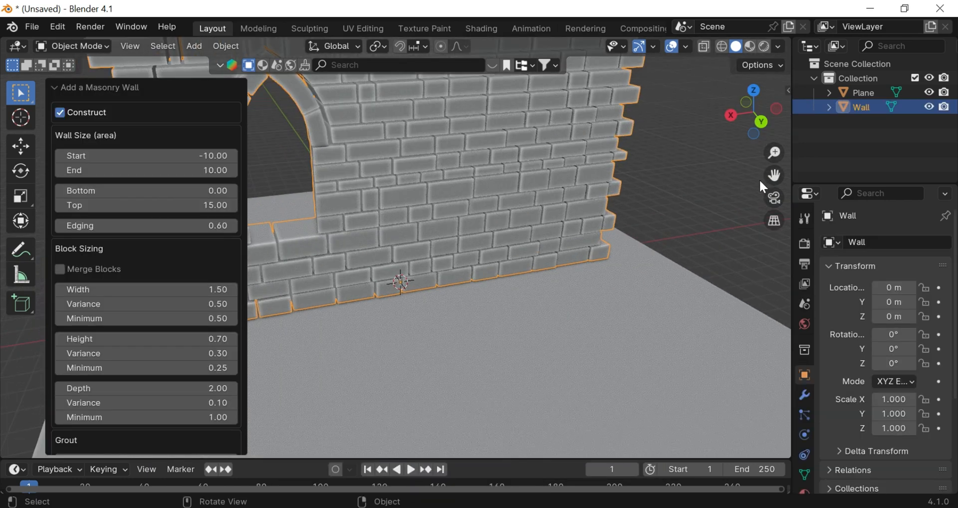
drag(773, 176, 880, 281)
drag(774, 153, 774, 182)
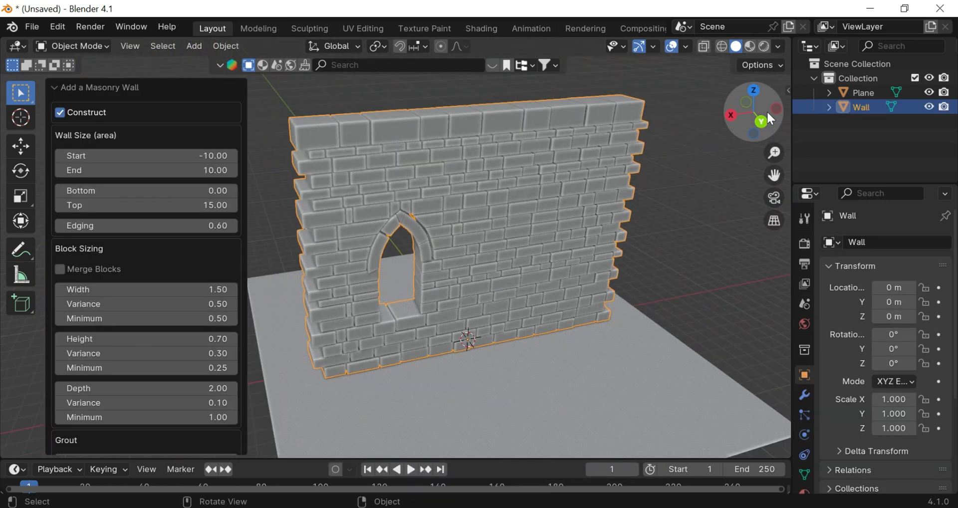
Examine the wall's arched opening up close and look over its block sizing and grout settings.
drag(767, 112, 757, 103)
scroll(757, 103, up, 4)
scroll(759, 107, down, 1)
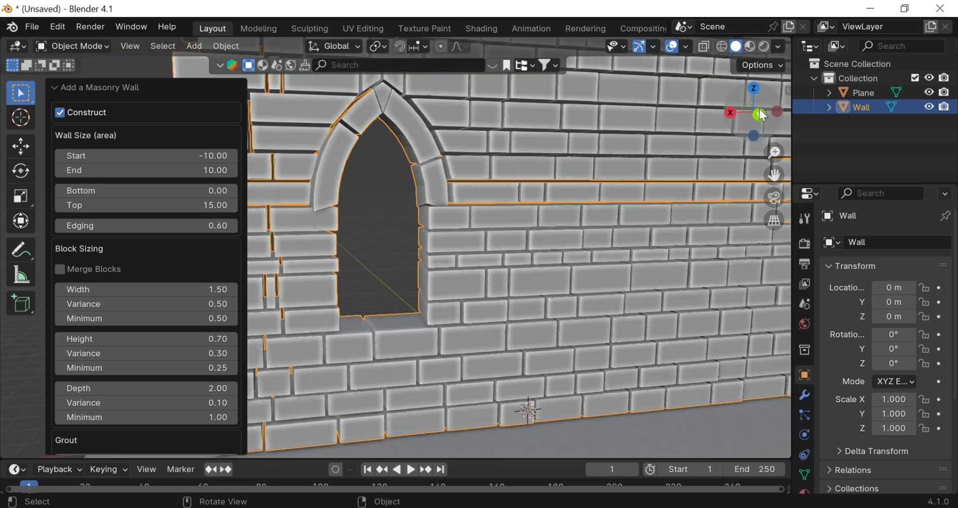
scroll(763, 115, down, 3)
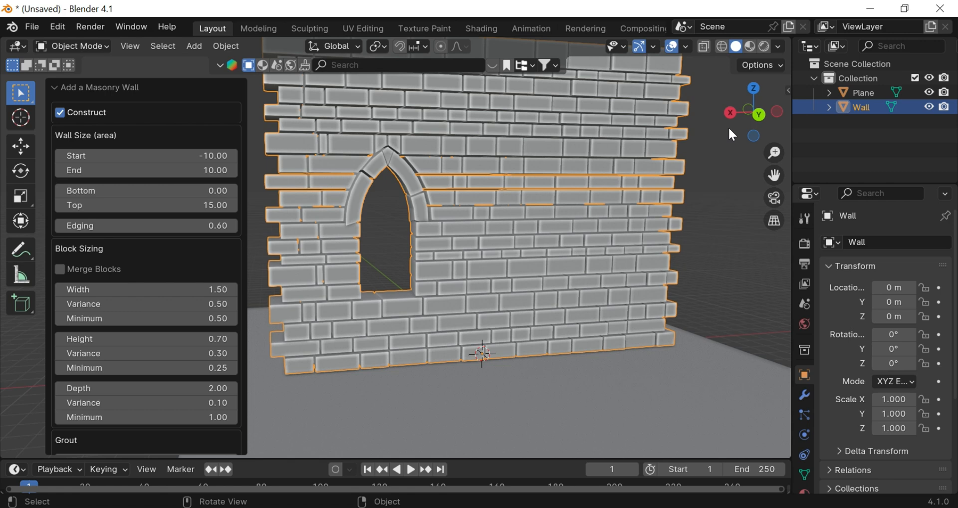
drag(775, 175, 815, 228)
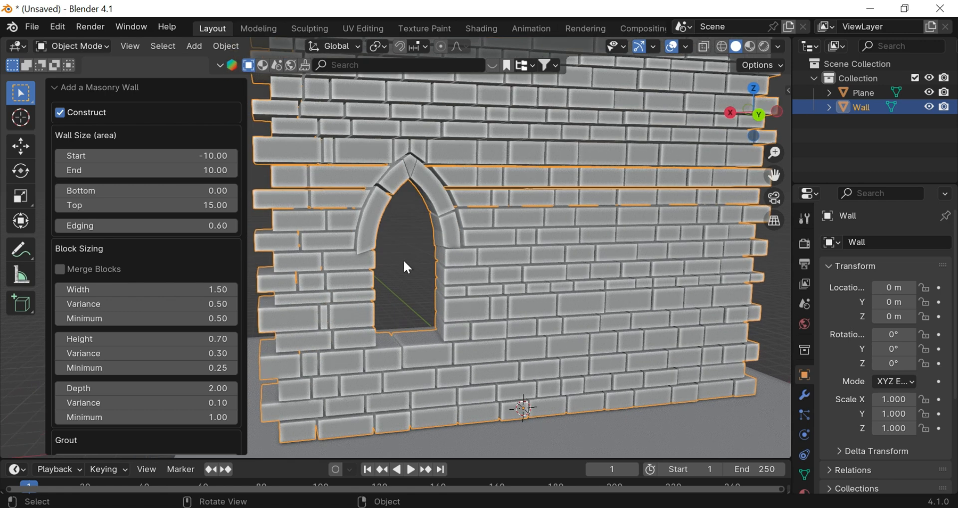
scroll(105, 389, down, 4)
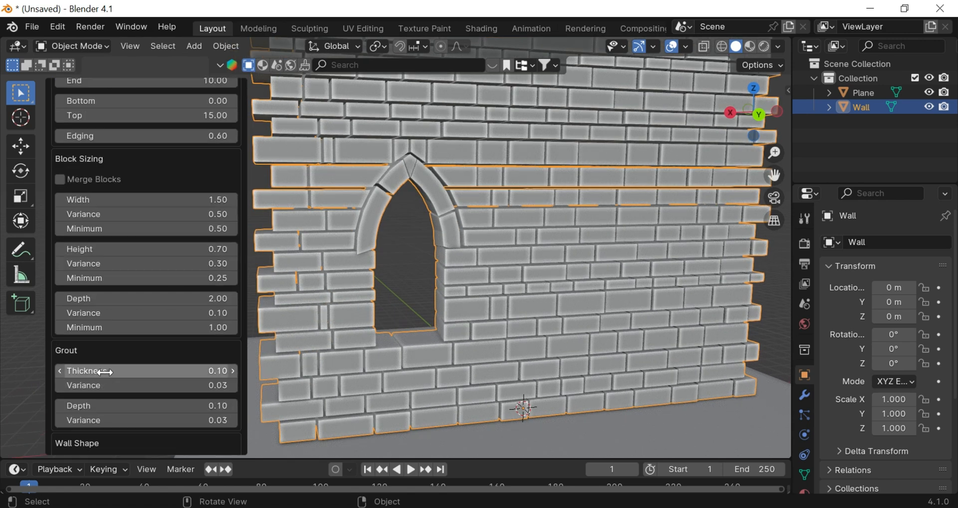
drag(101, 370, 98, 401)
key(Escape)
key(Escape)
key(Escape)
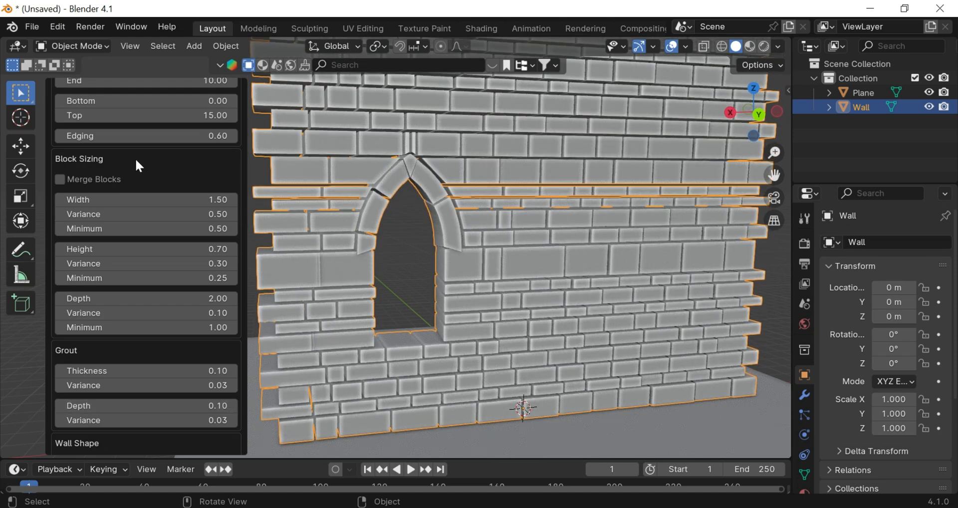
Widen the masonry wall by setting its start to -20.47 and its end to 22.57.
scroll(136, 157, up, 4)
drag(135, 157, 98, 170)
scroll(107, 158, down, 4)
scroll(406, 208, down, 5)
scroll(406, 208, down, 4)
scroll(122, 206, up, 4)
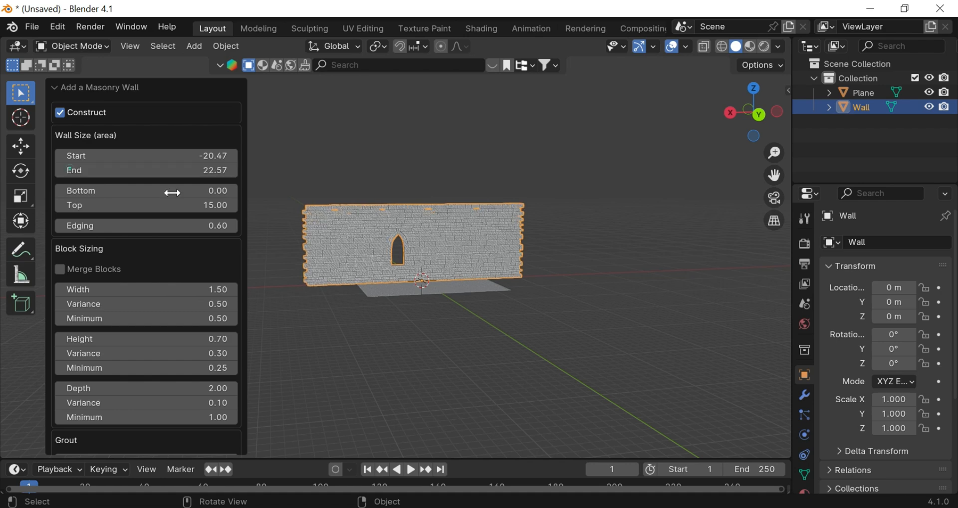
Turn the wall's construction off and back on.
click(62, 113)
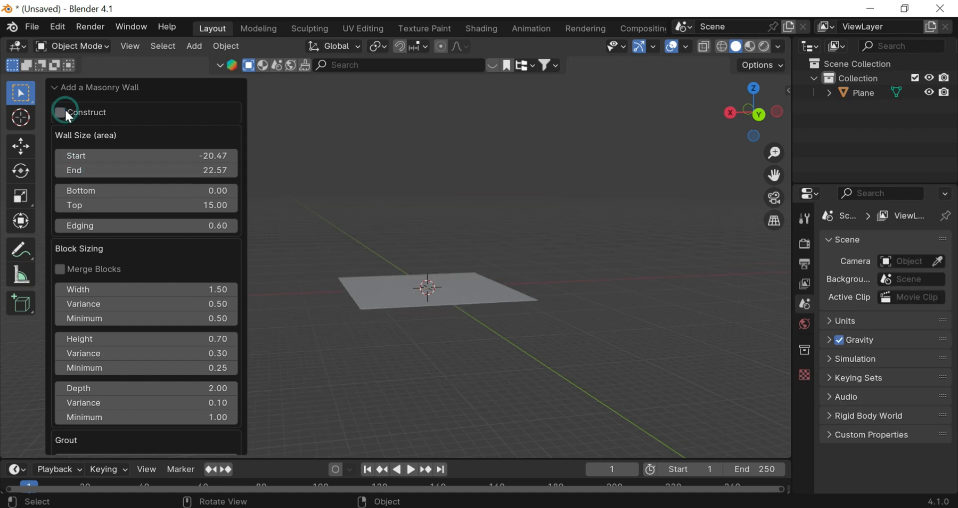
click(65, 109)
right_click(66, 109)
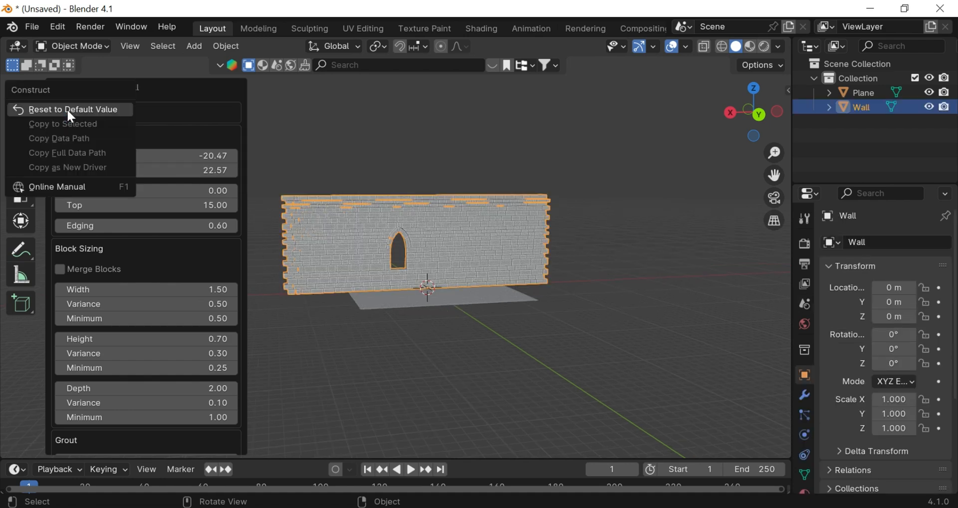
Look through the wall's opening, top arch, wall shape, grout and block depth settings.
scroll(85, 322, down, 15)
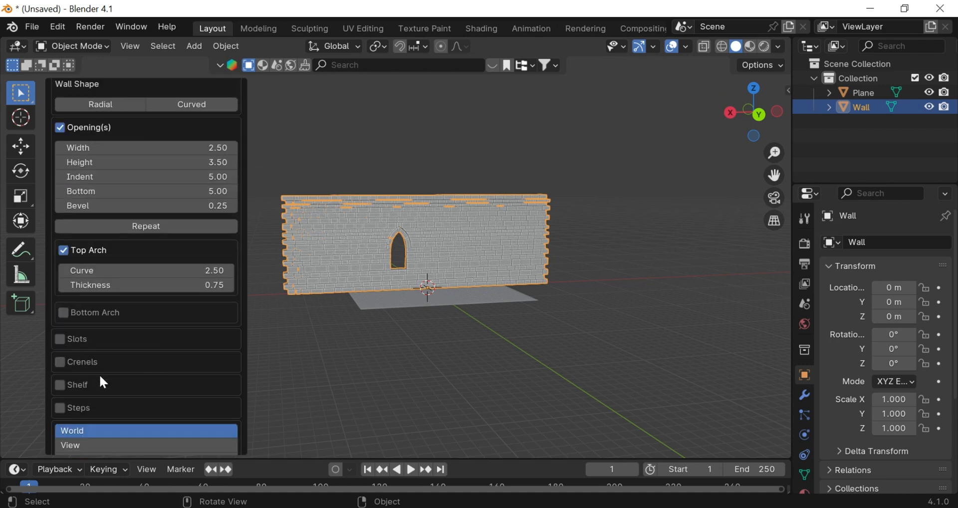
scroll(101, 378, down, 5)
scroll(105, 364, up, 5)
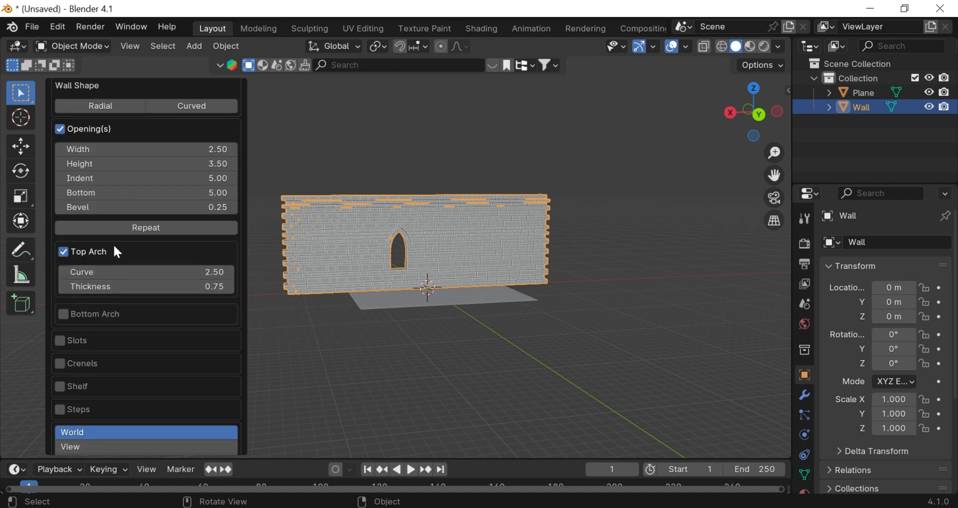
drag(86, 272, 200, 286)
right_click(86, 272)
right_click(200, 287)
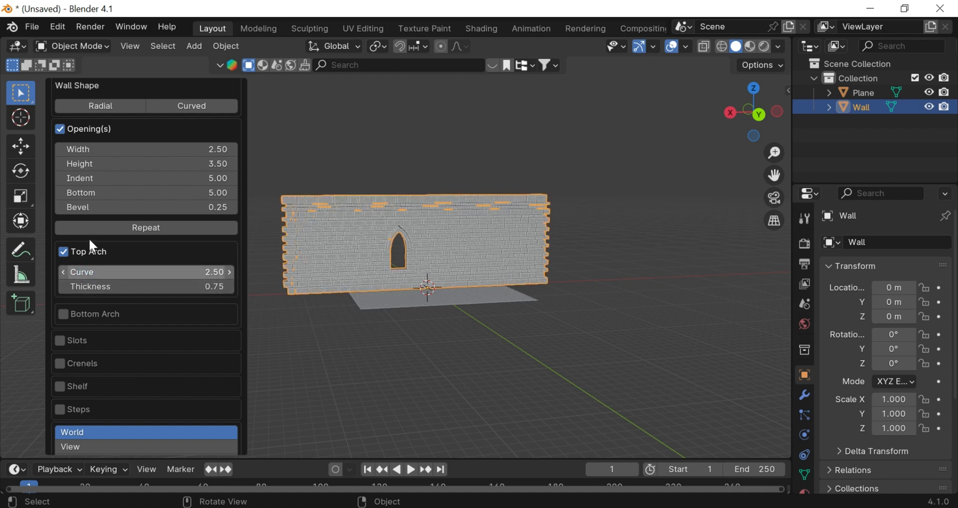
scroll(97, 169, up, 8)
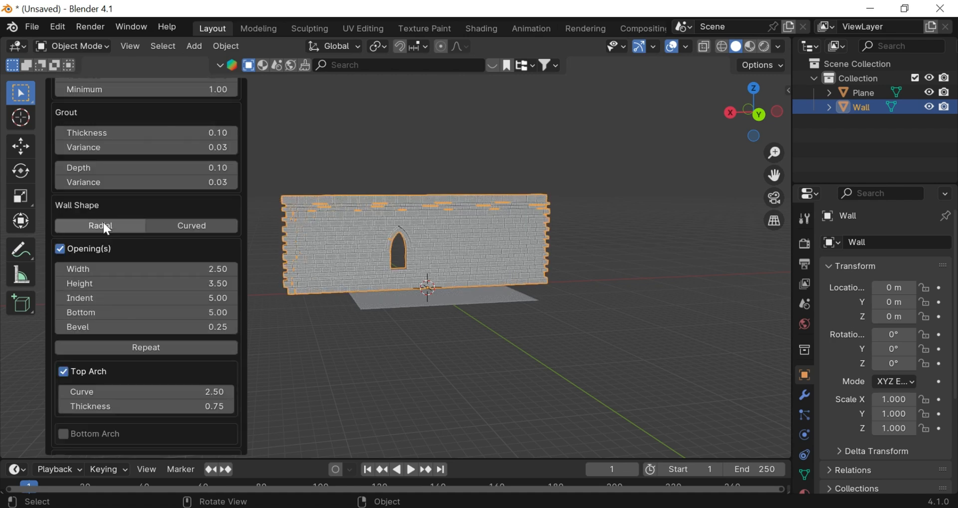
drag(103, 234, 219, 233)
right_click(220, 234)
scroll(112, 180, up, 4)
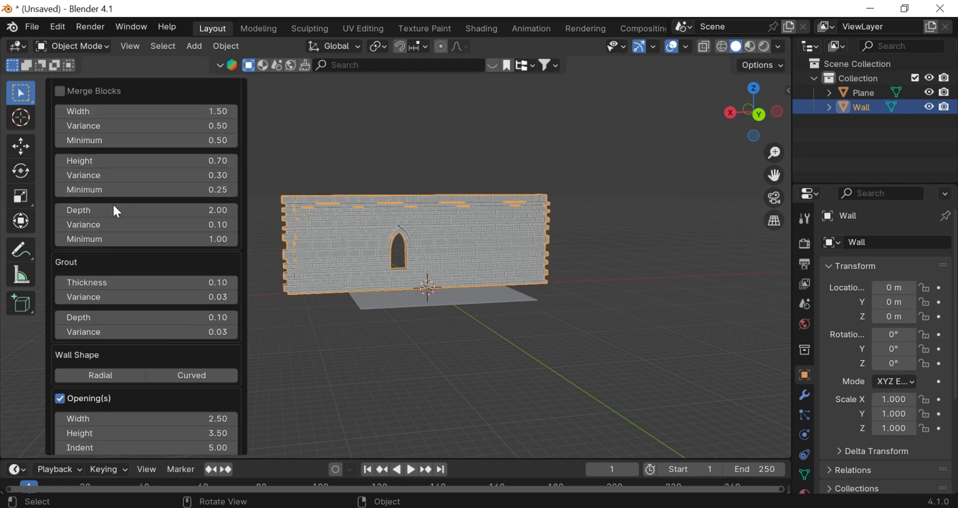
drag(115, 211, 200, 211)
right_click(199, 211)
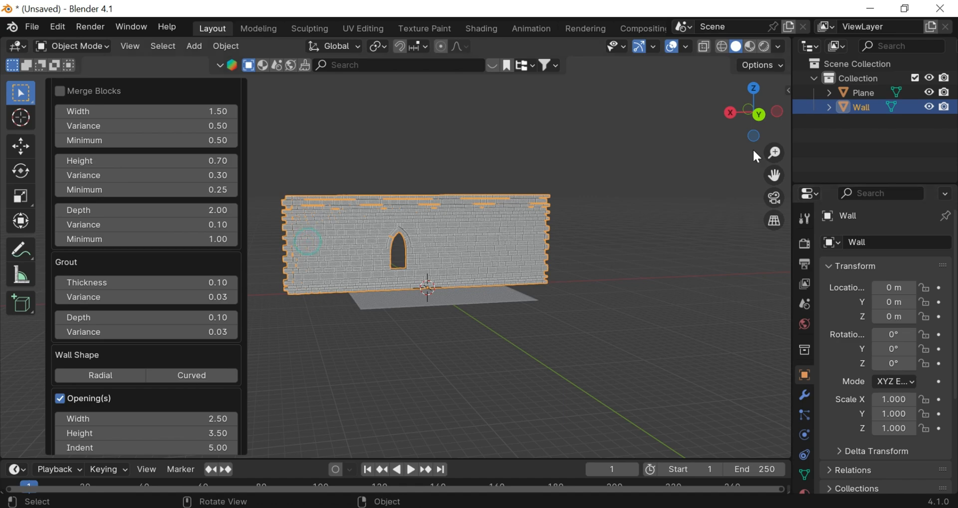
Add a Bézier circle at the wall's base and scale it up until it extends beyond the ground plane.
scroll(753, 135, up, 4)
scroll(786, 109, down, 5)
drag(787, 109, 699, 235)
drag(747, 114, 740, 140)
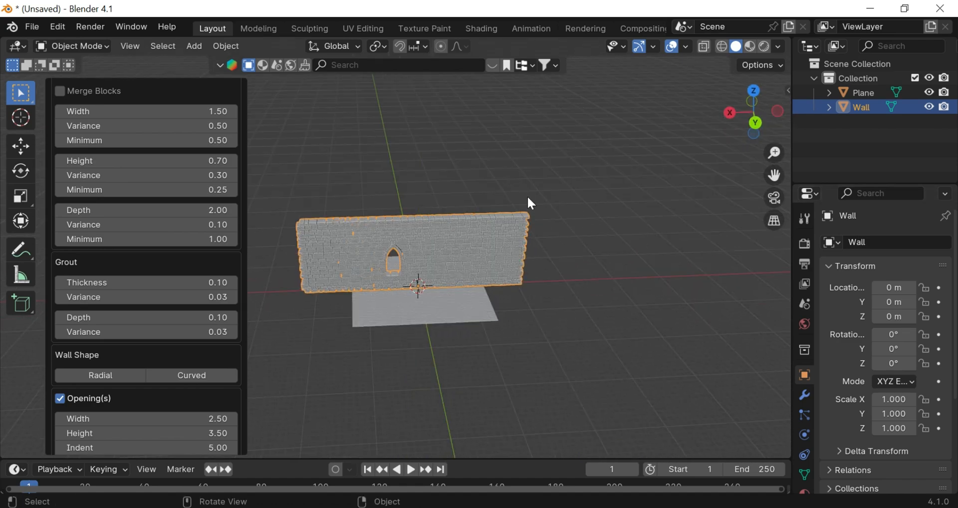
key(shift+a)
mouse_move(376, 205)
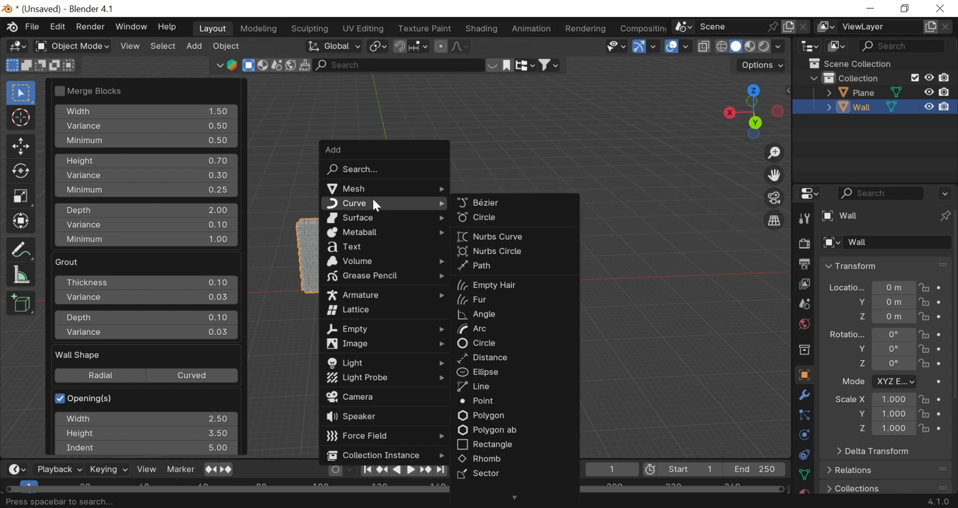
click(504, 216)
key(s)
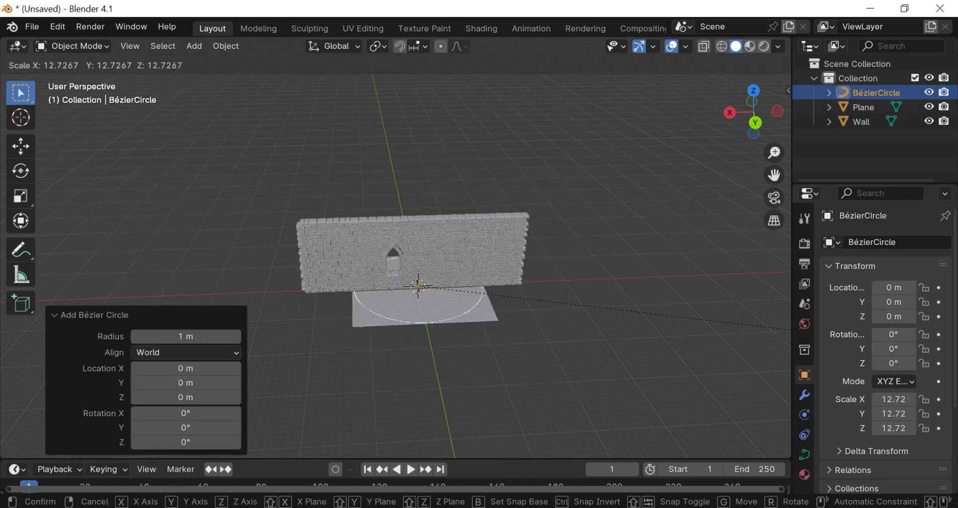
click(240, 232)
Select the masonry wall and open the search for a new modifier.
click(458, 253)
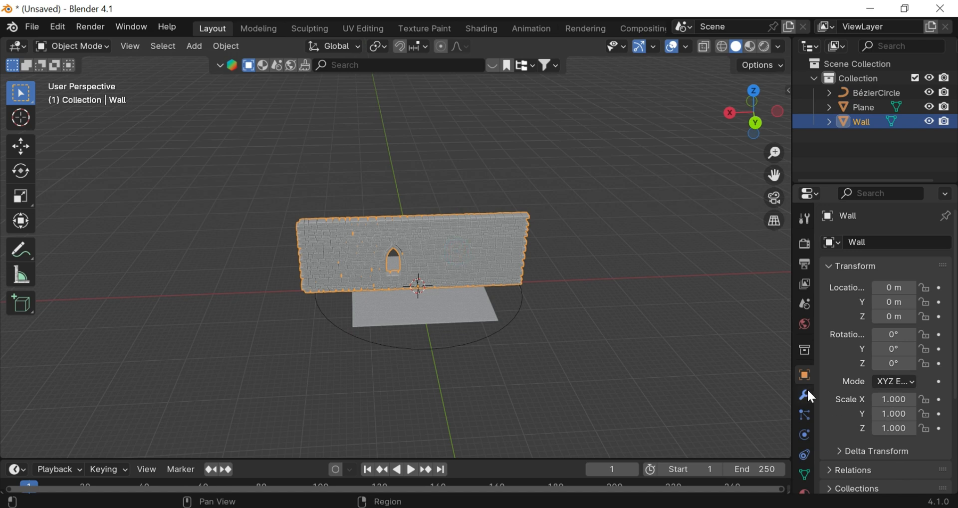
click(433, 357)
click(433, 271)
click(804, 395)
click(852, 242)
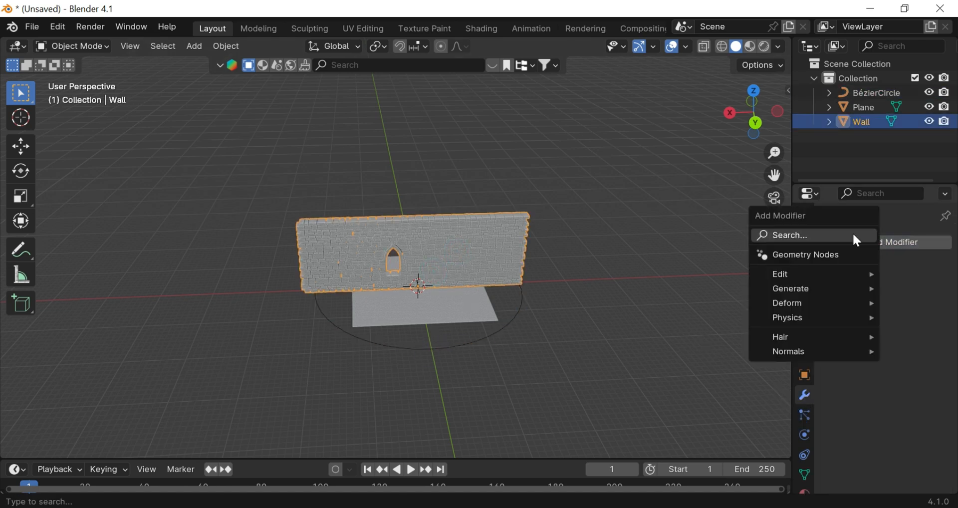
click(853, 233)
text(a)
key(Down)
key(Up)
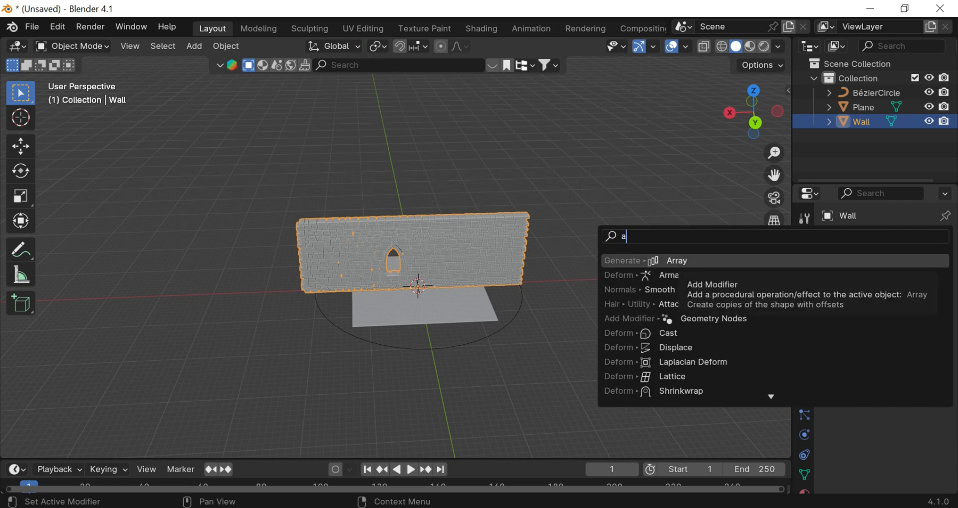
text(c)
right_click(689, 261)
key(Escape)
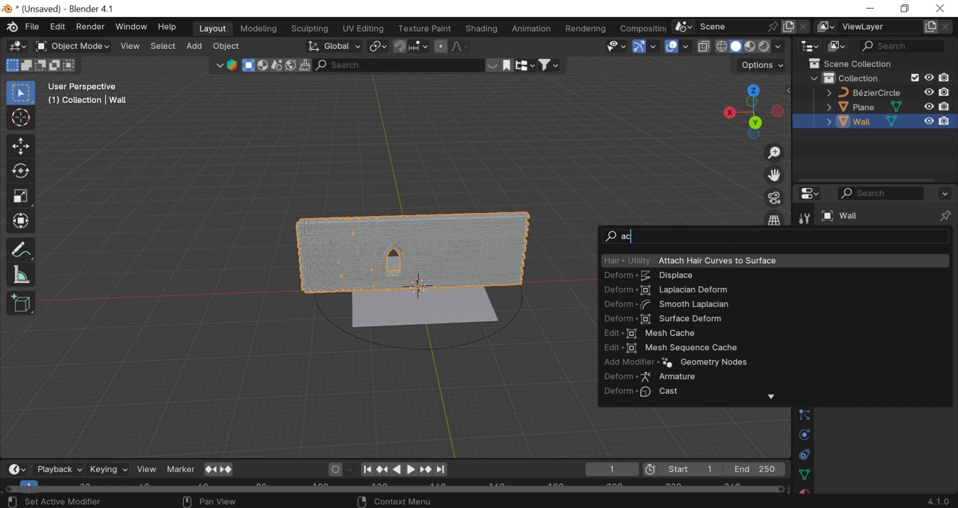
key(BackSpace)
key(BackSpace)
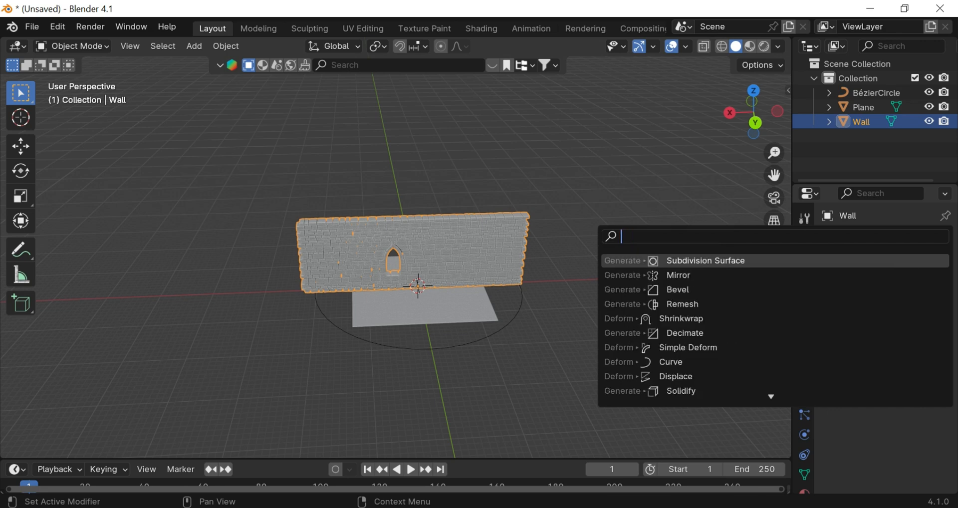
Add a Curve modifier to the wall with the Bézier circle as curve object, keeping X as the deform axis.
click(750, 359)
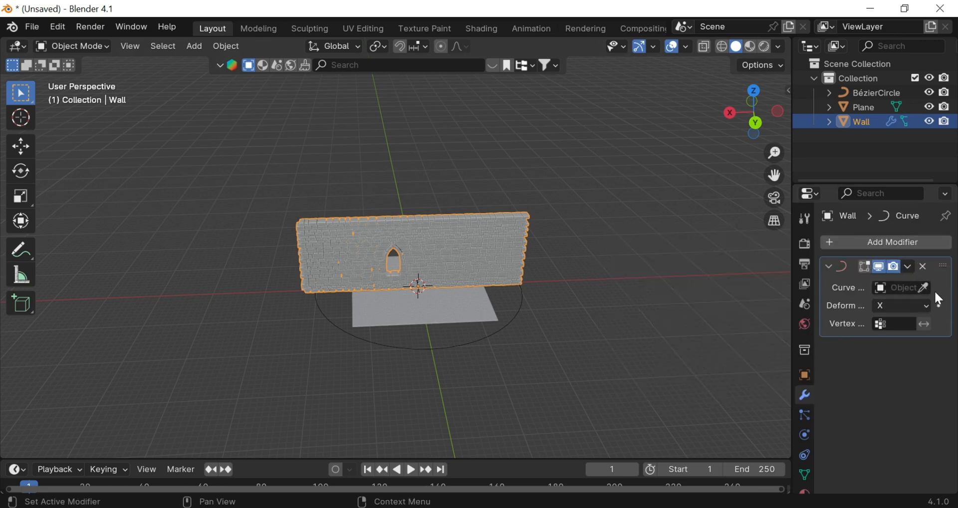
click(523, 300)
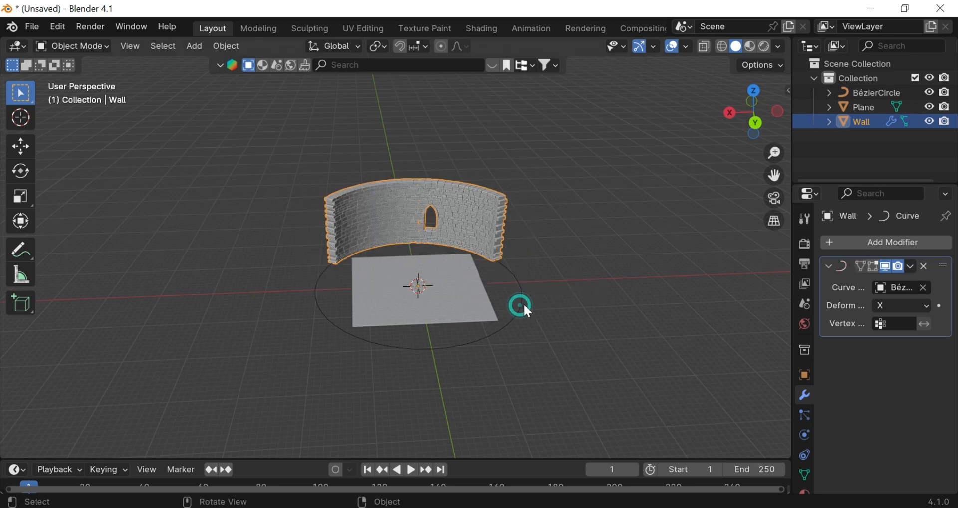
scroll(649, 225, up, 3)
click(909, 304)
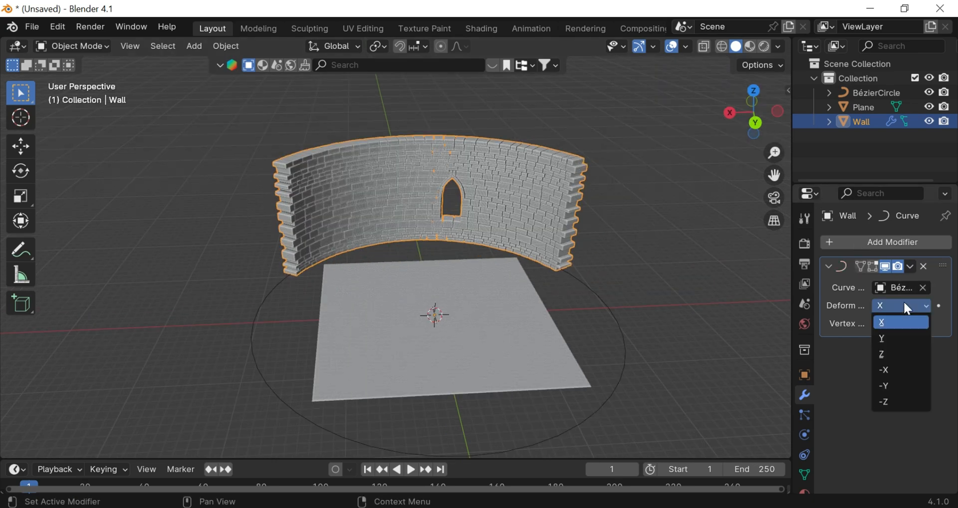
Scale the curved wall uniformly by 2.740 to close it into a round tower, and inspect its seam and arched window.
drag(759, 129, 811, 128)
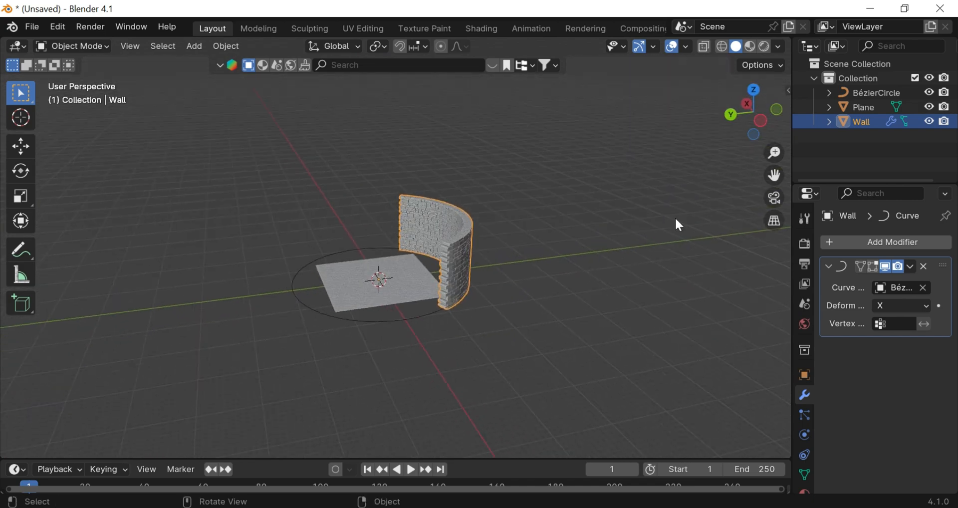
scroll(672, 224, up, 3)
key(s)
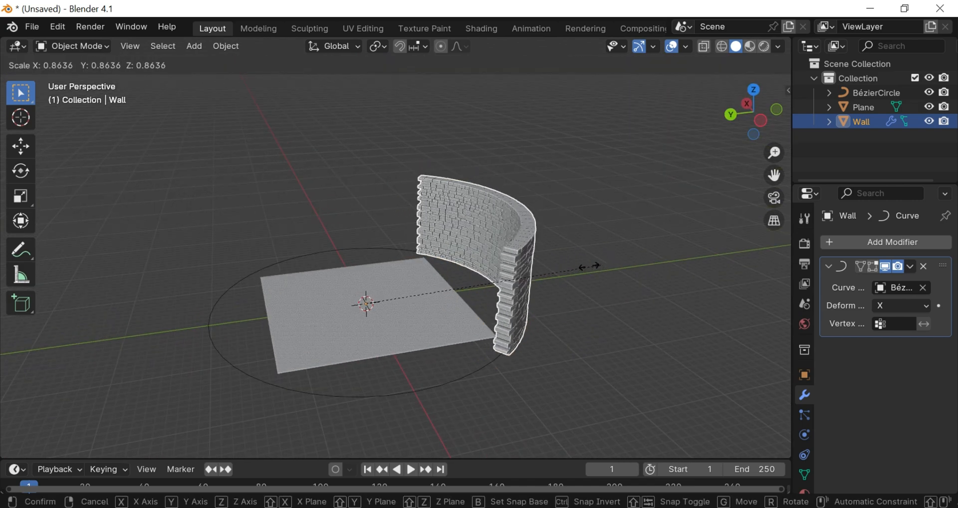
click(329, 250)
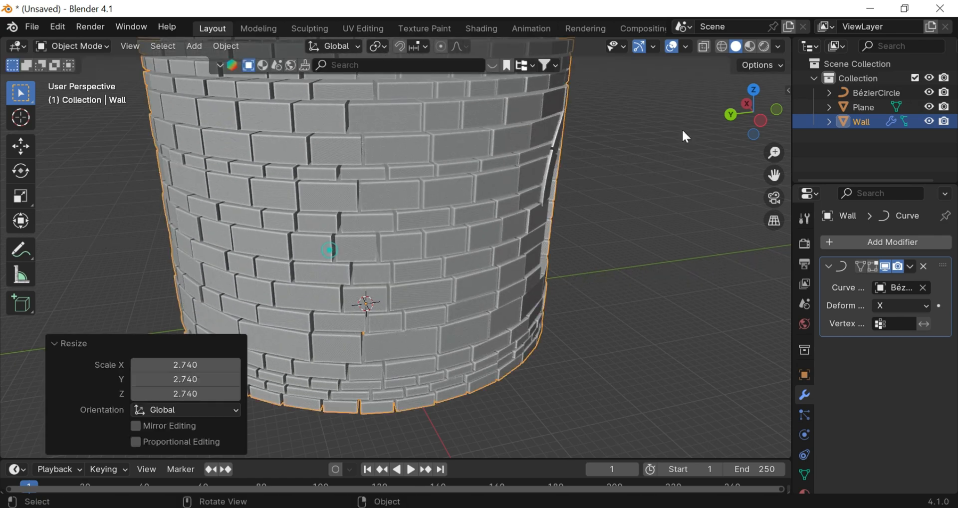
drag(764, 112, 669, 90)
scroll(764, 107, down, 4)
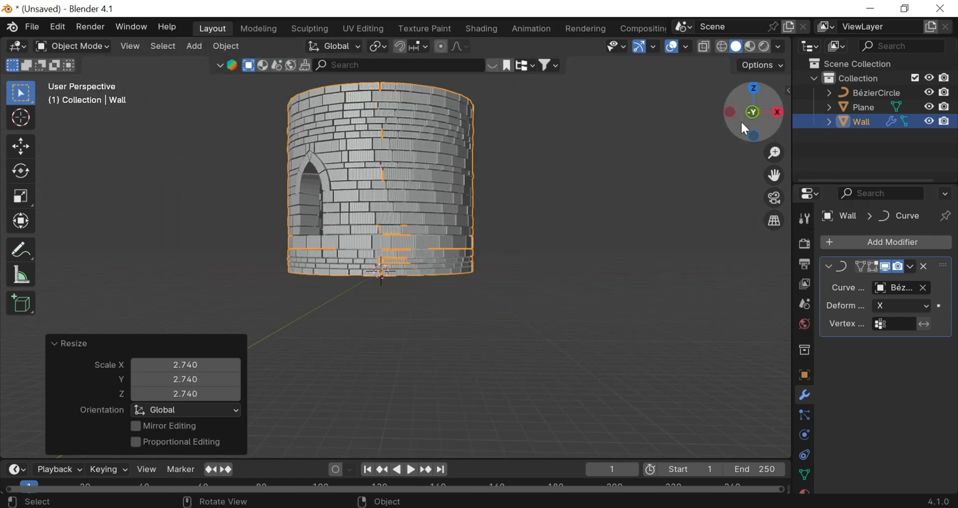
drag(747, 119, 769, 192)
scroll(747, 119, up, 4)
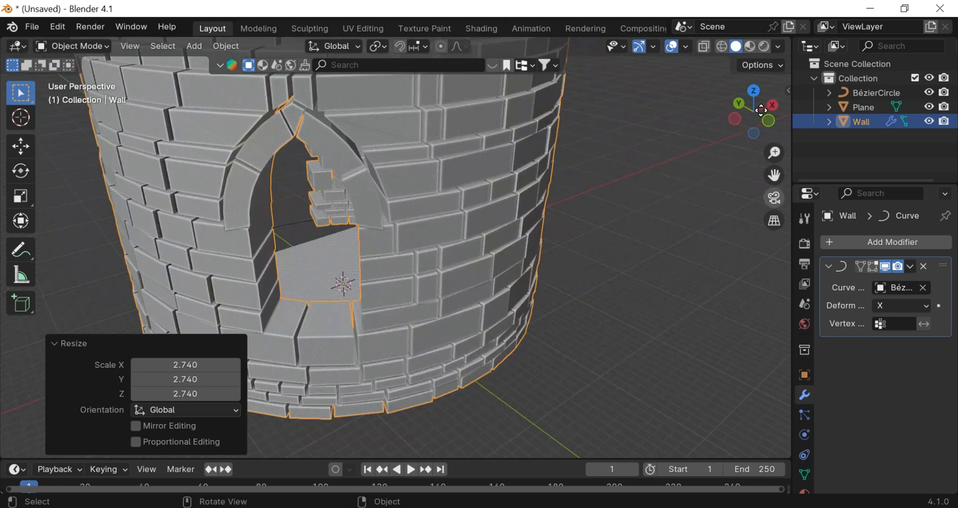
Scale the masonry wall up slightly until its two ends meet around the curve, deselect it, and inspect the closed tower.
scroll(759, 122, down, 5)
drag(763, 131, 592, 189)
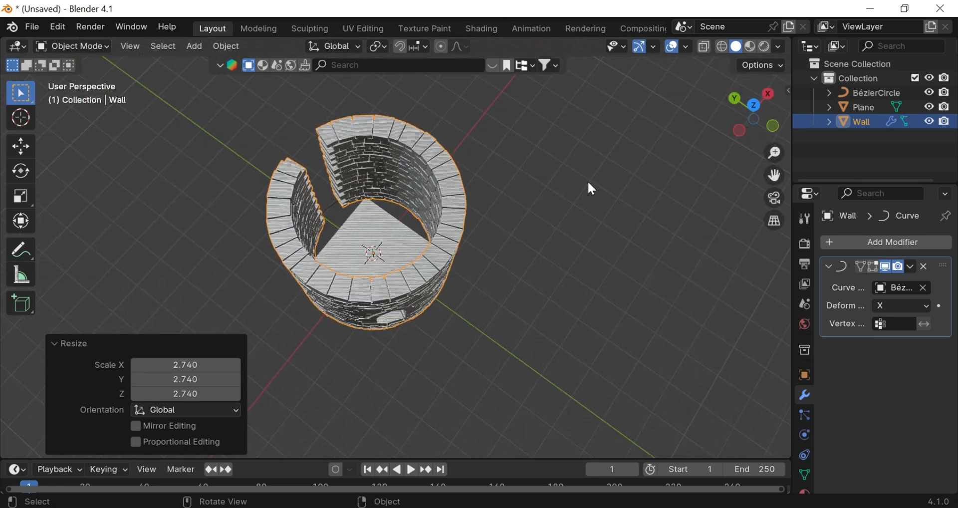
key(s)
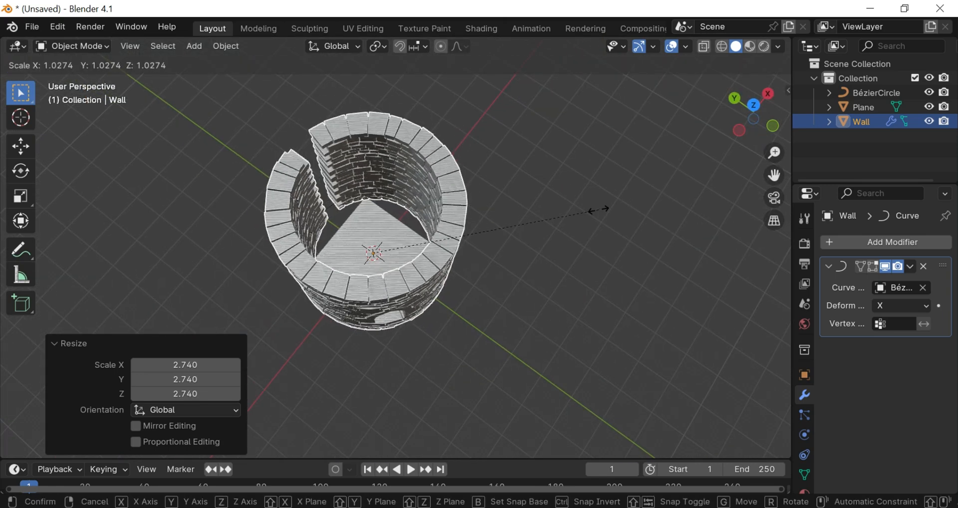
click(626, 220)
click(627, 220)
scroll(698, 115, down, 4)
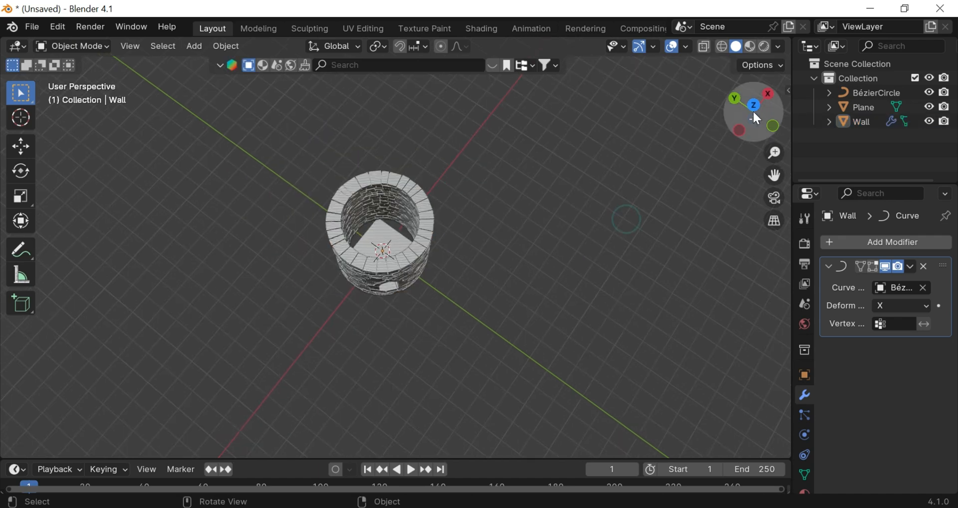
drag(753, 111, 776, 80)
scroll(772, 112, up, 6)
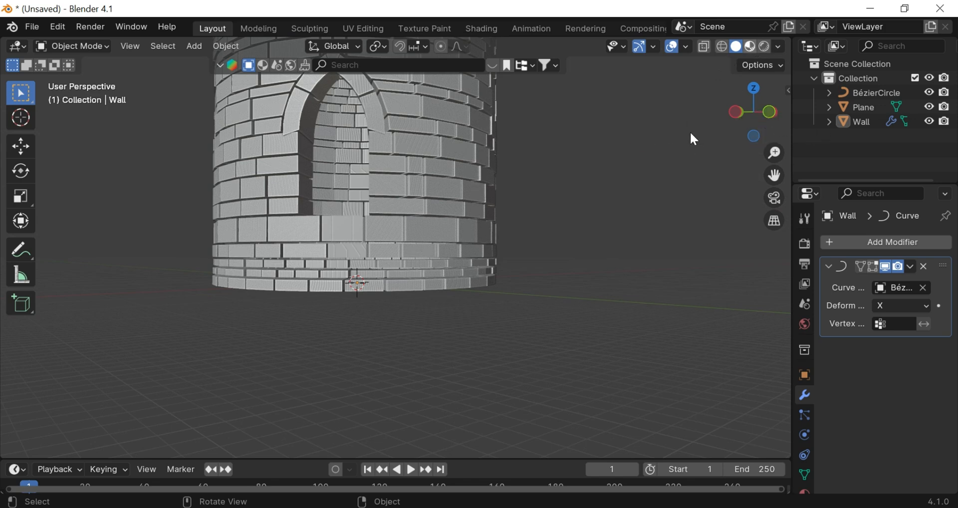
click(941, 8)
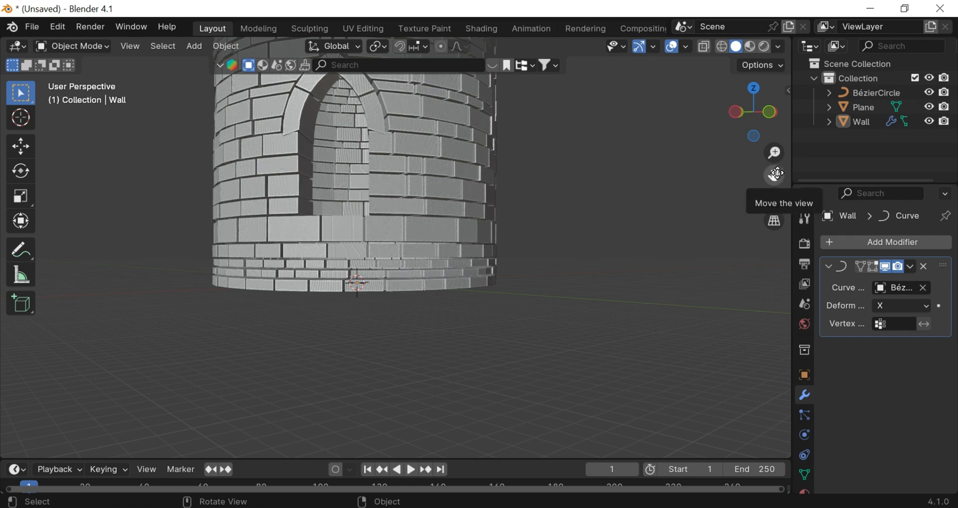
Select the wall, plane and Bézier circle together and delete them from the scene.
drag(778, 176, 748, 104)
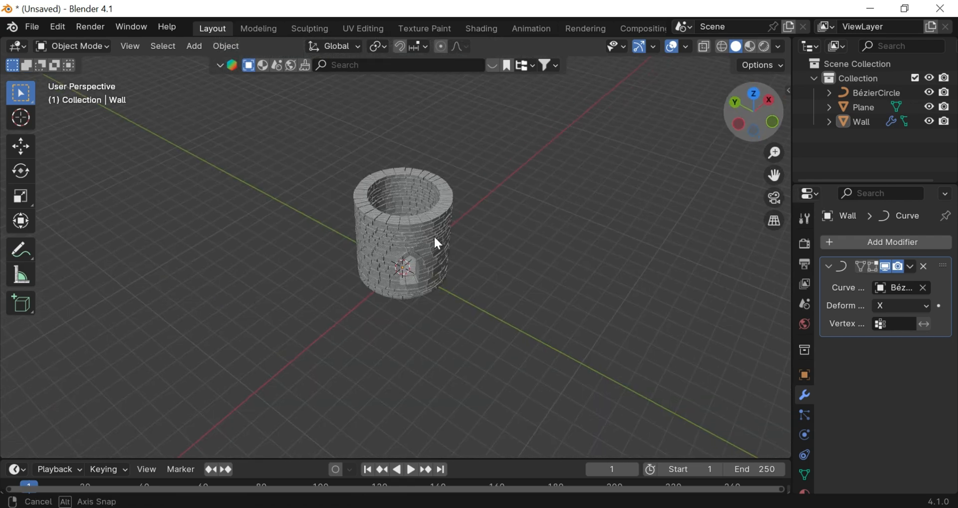
drag(209, 317, 606, 155)
key(Delete)
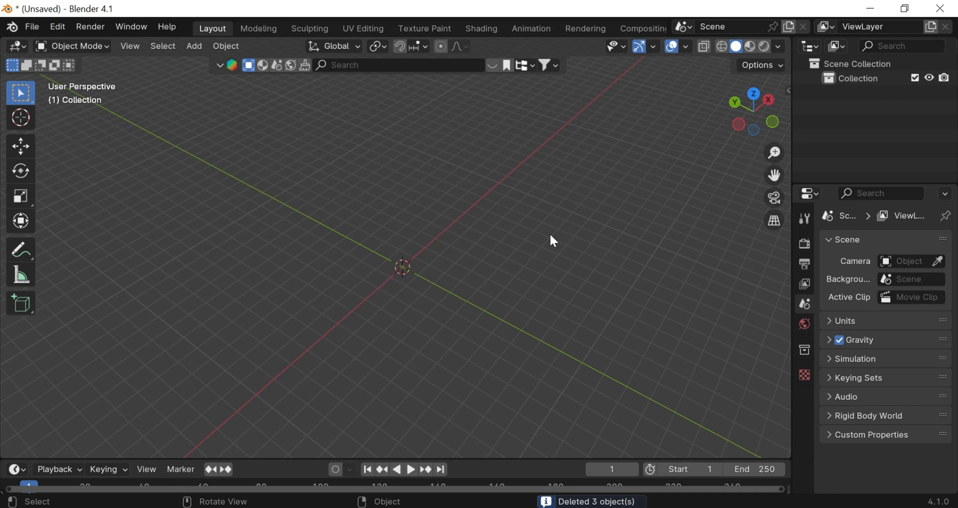
Add a honeycomb mesh from the extra objects at the world origin.
key(shift+a)
mouse_move(310, 146)
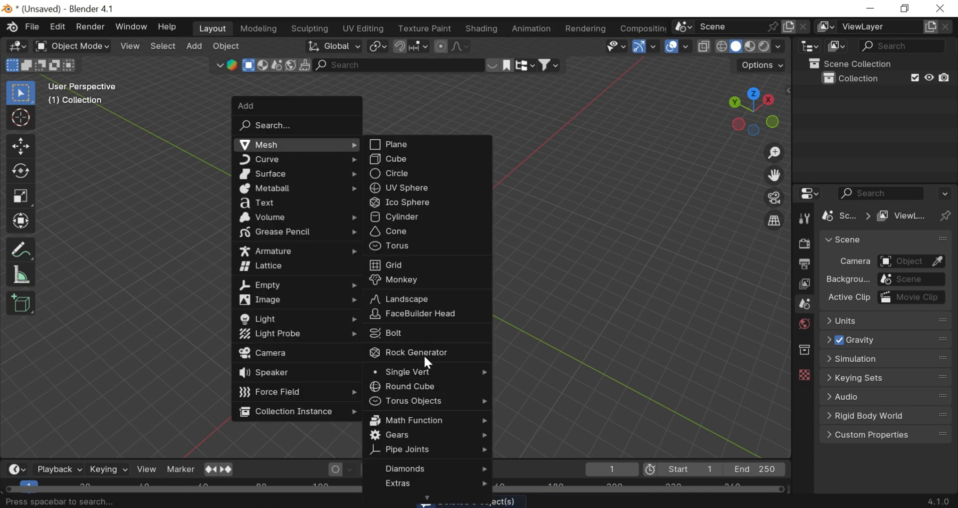
mouse_move(421, 483)
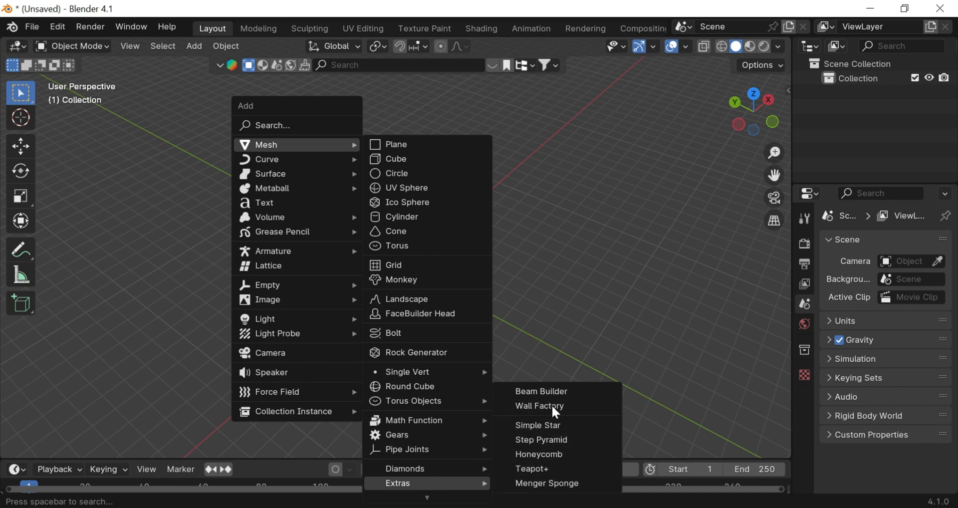
click(549, 456)
middle_drag(549, 456, 792, 172)
drag(776, 173, 739, 99)
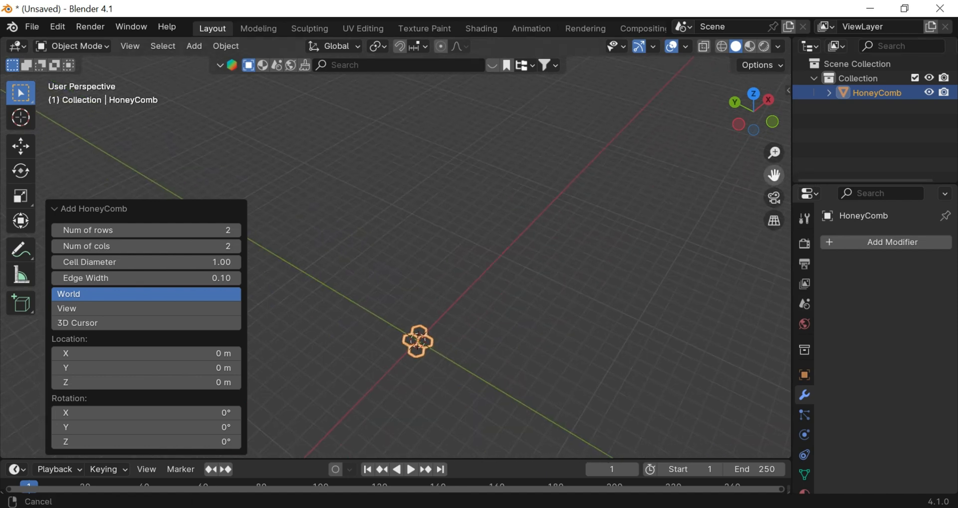
Set the honeycomb to 36 rows and 30 columns, and inspect the resulting grid.
drag(182, 230, 215, 230)
drag(129, 246, 156, 246)
scroll(417, 253, up, 4)
scroll(700, 135, down, 6)
scroll(753, 110, up, 3)
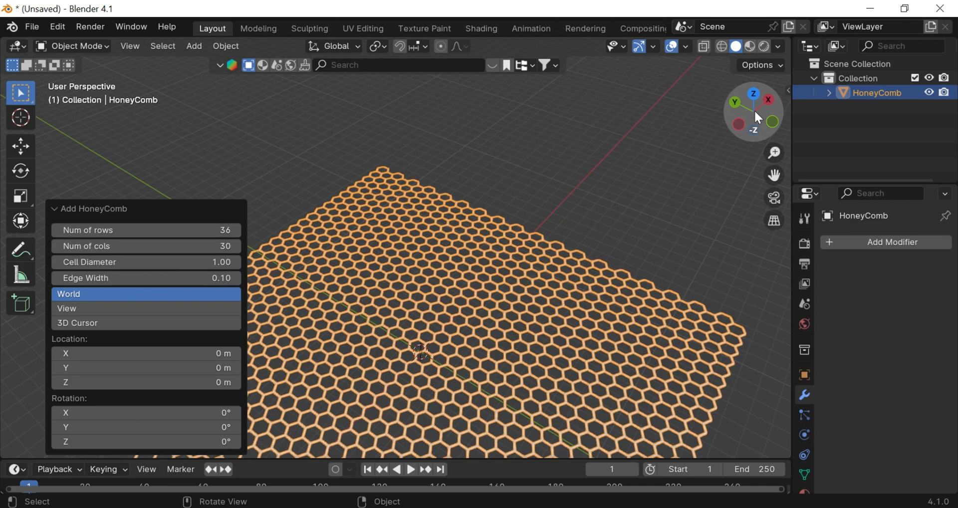
drag(754, 110, 799, 189)
scroll(755, 112, down, 6)
scroll(519, 224, up, 4)
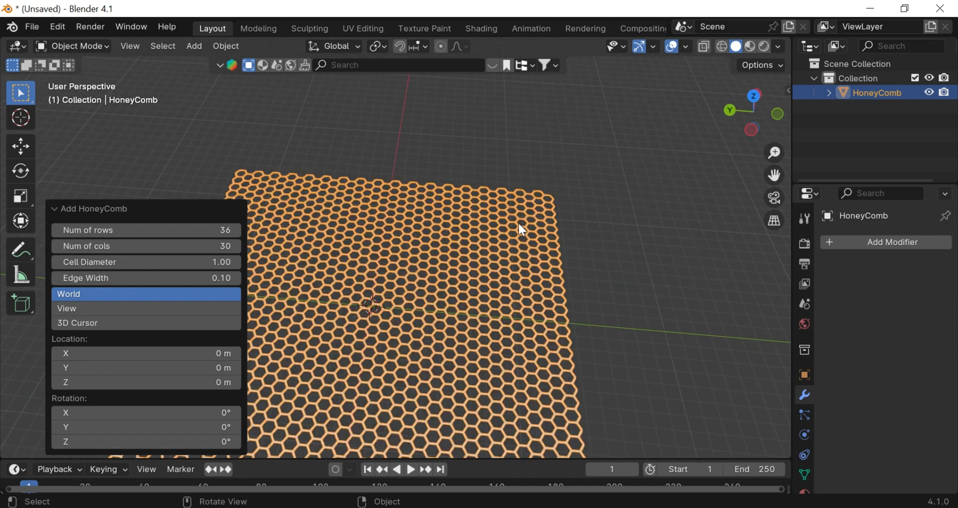
scroll(538, 250, down, 1)
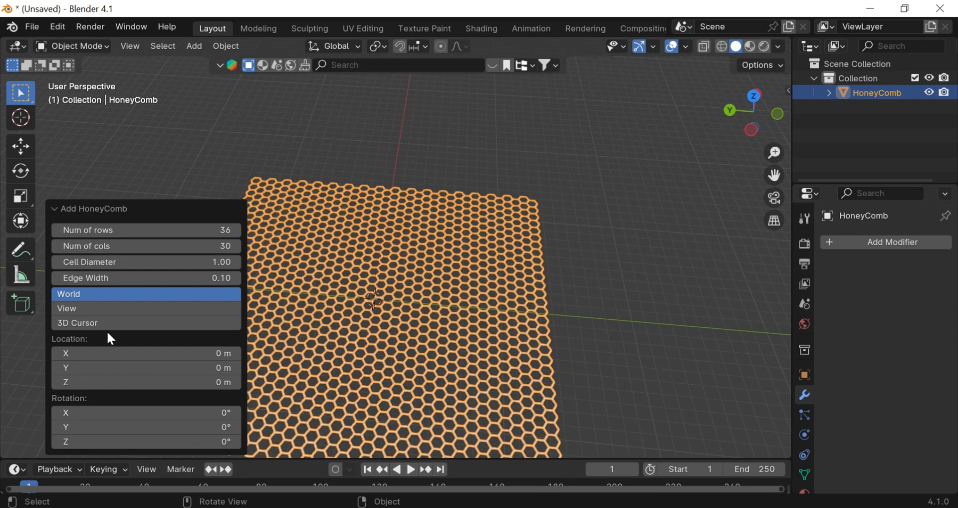
Set the honeycomb's cell diameter to 10.60 and its number of rows to 39.
drag(99, 278, 239, 278)
right_click(100, 279)
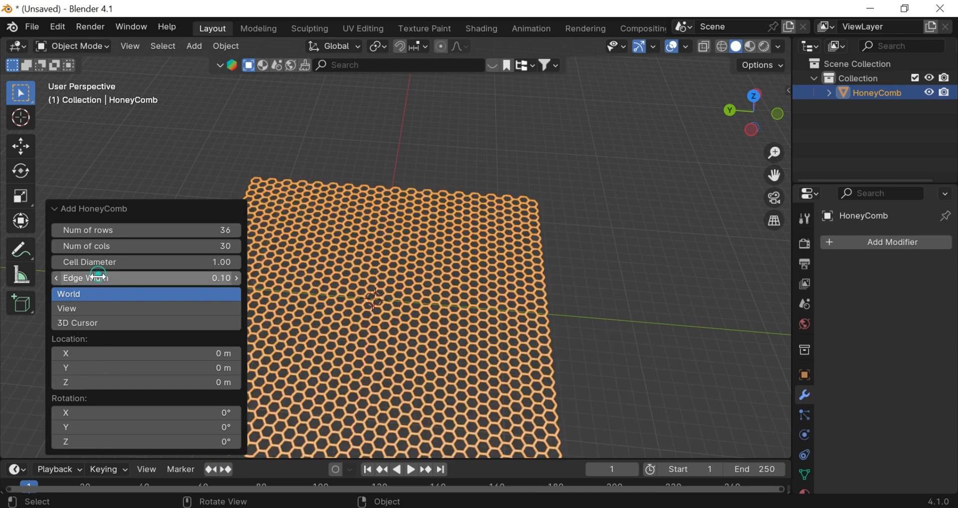
mouse_move(103, 263)
mouse_down()
mouse_move(132, 265)
mouse_move(134, 285)
mouse_move(105, 262)
mouse_up()
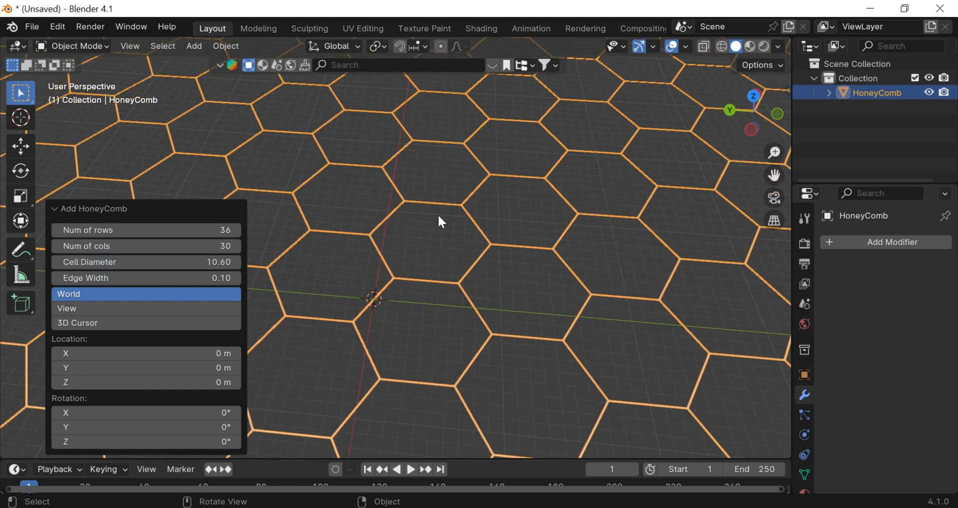
scroll(438, 214, down, 13)
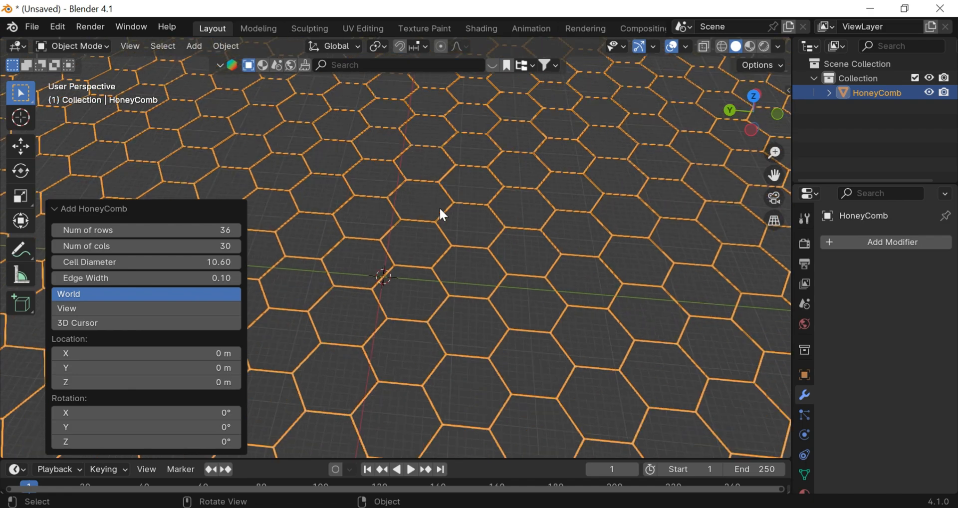
scroll(634, 222, up, 9)
scroll(637, 229, up, 3)
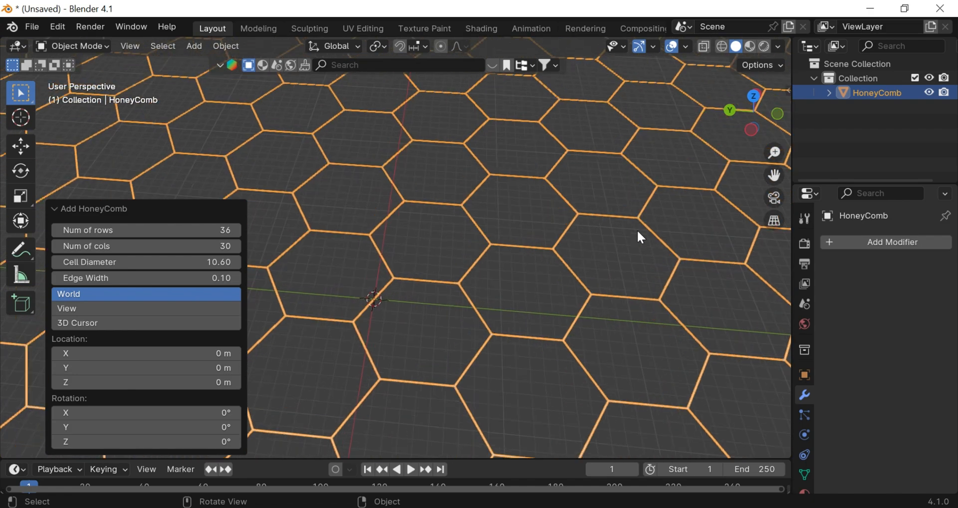
scroll(637, 230, down, 3)
drag(101, 231, 103, 231)
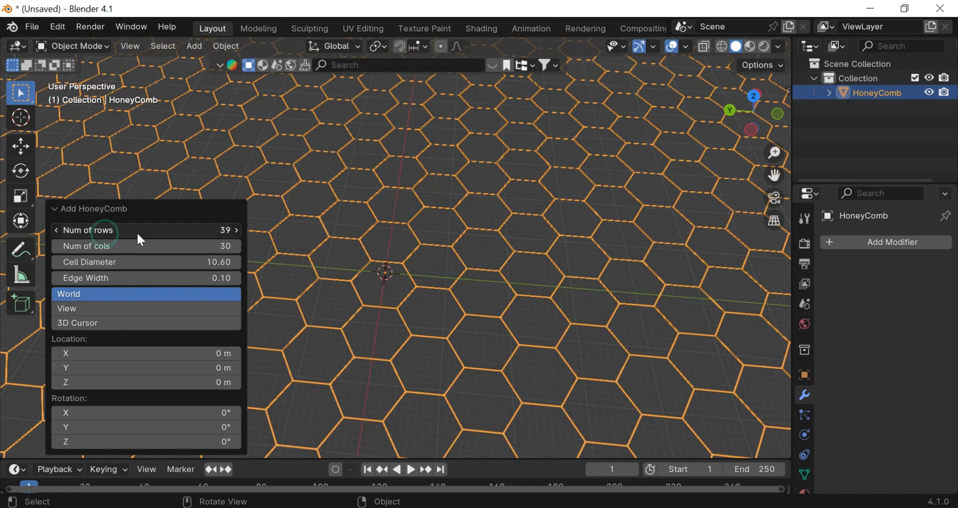
scroll(542, 225, down, 6)
Deselect the honeycomb to view it without its outline, and delete it from the scene.
click(684, 234)
scroll(684, 235, up, 5)
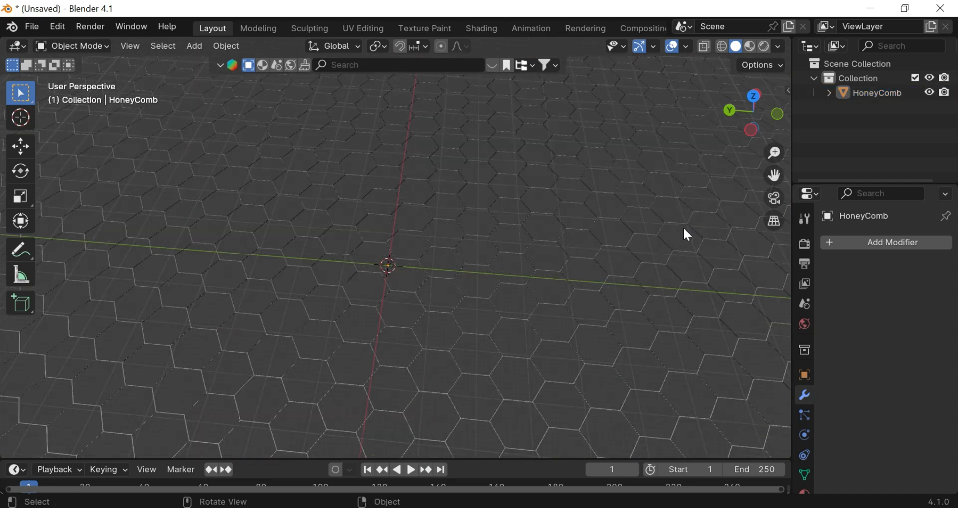
scroll(541, 278, up, 5)
click(554, 272)
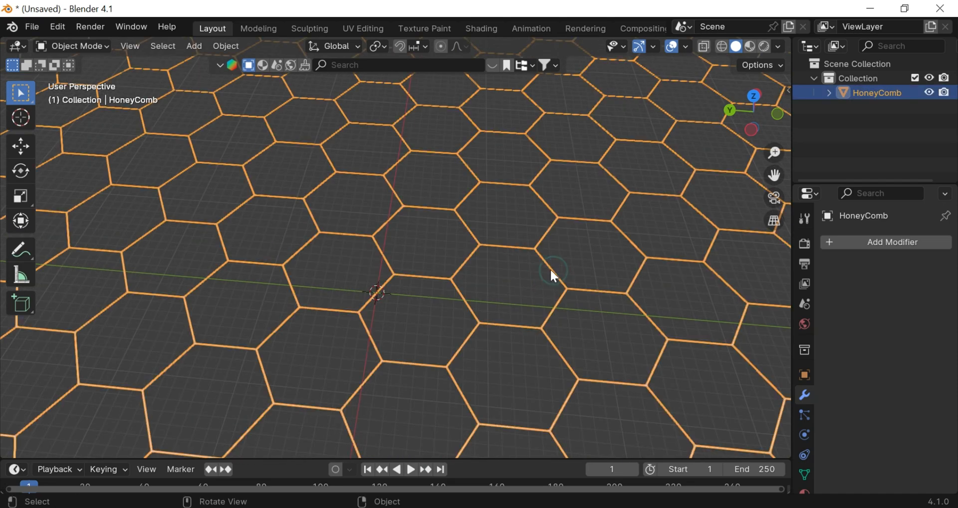
key(Delete)
Add an Archemedian spiral curve at the world origin.
key(shift+a)
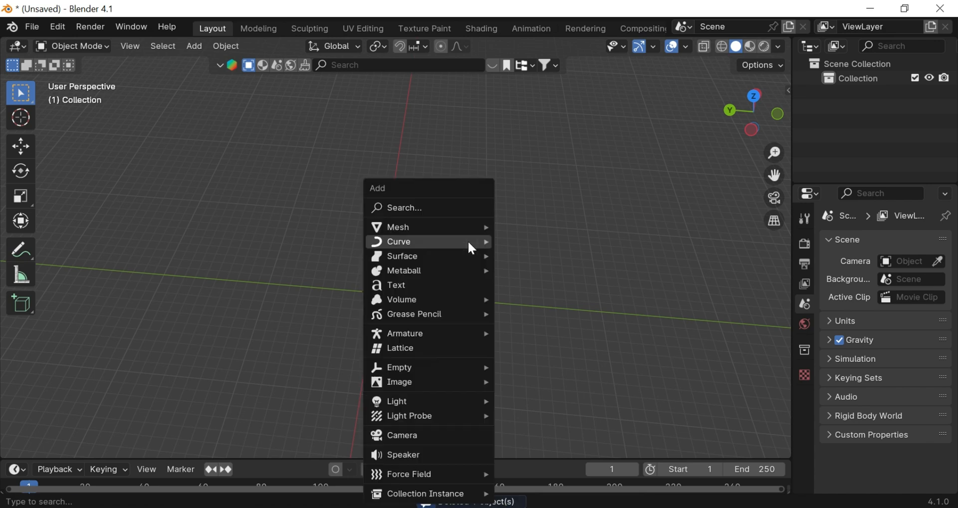
mouse_move(467, 243)
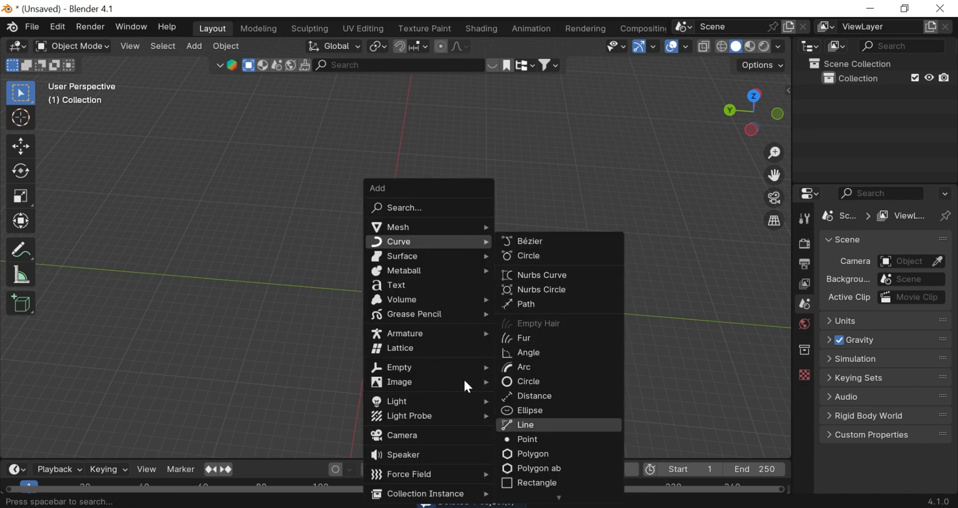
mouse_move(426, 226)
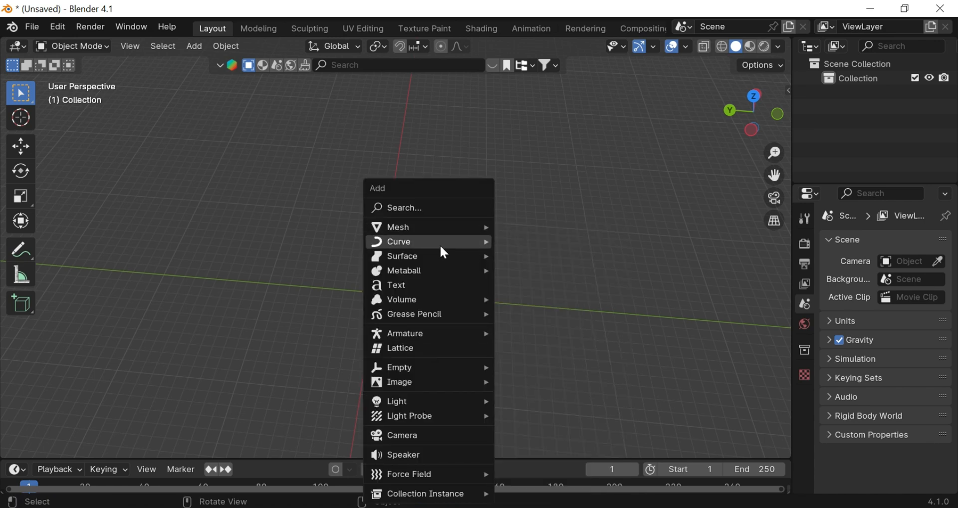
mouse_move(421, 242)
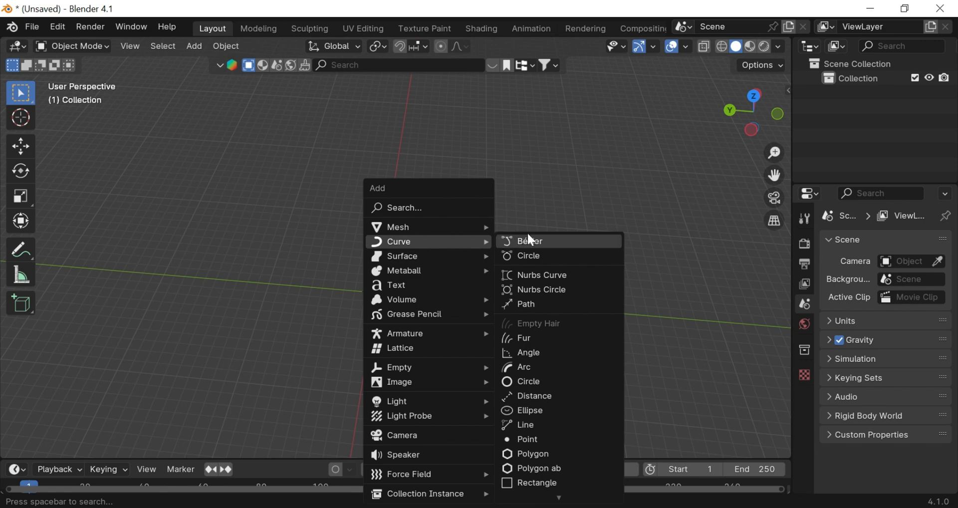
scroll(563, 472, down, 10)
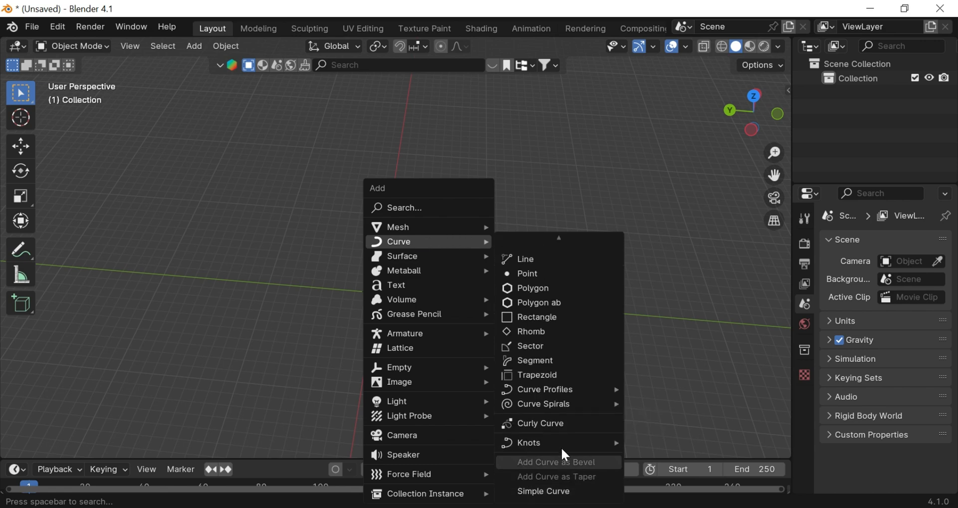
mouse_move(583, 405)
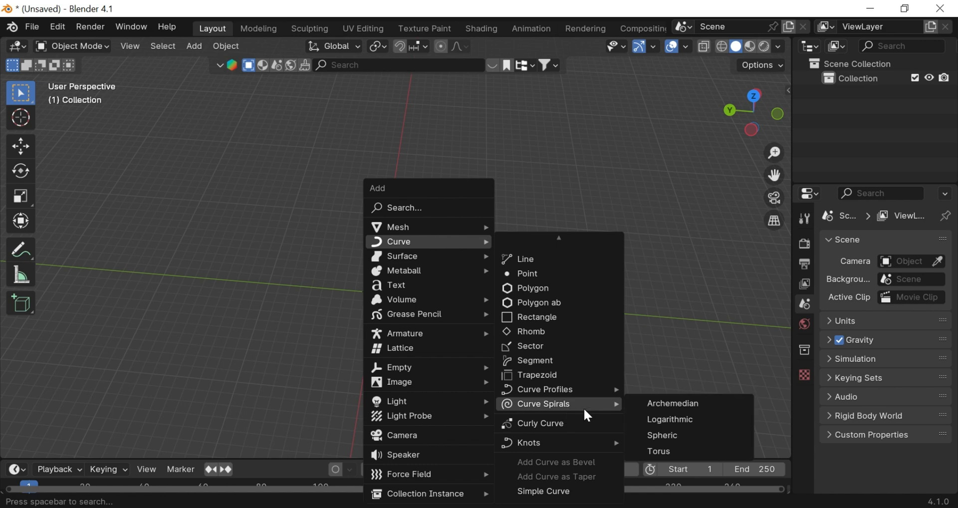
click(652, 404)
Set the spiral's height to 1.41 and its turns to 3, and view the raised coil.
scroll(740, 107, up, 4)
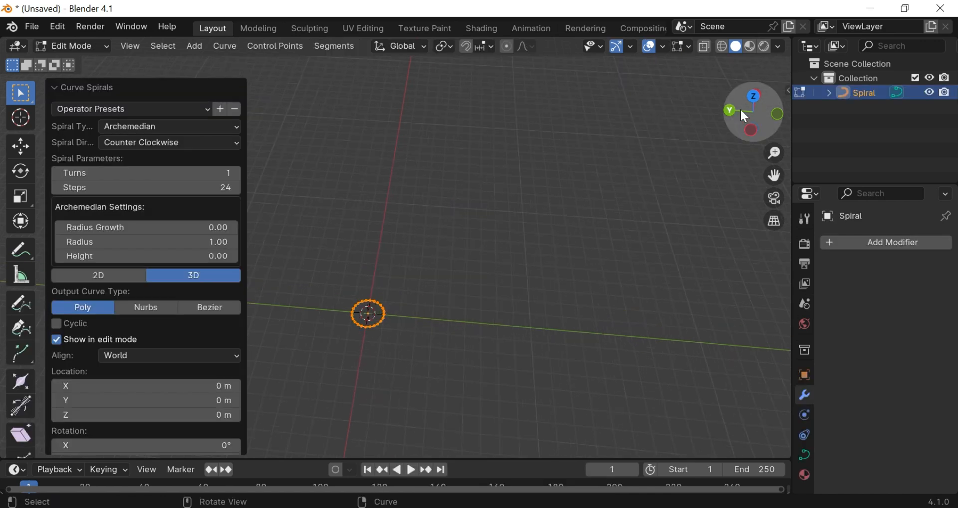
drag(741, 108, 779, 45)
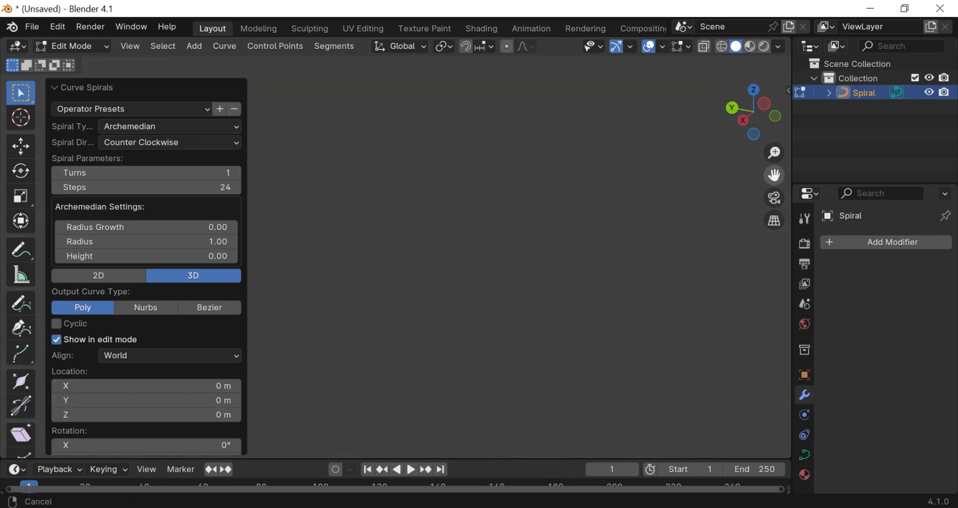
drag(775, 175, 764, 270)
scroll(759, 145, up, 4)
drag(758, 130, 703, 176)
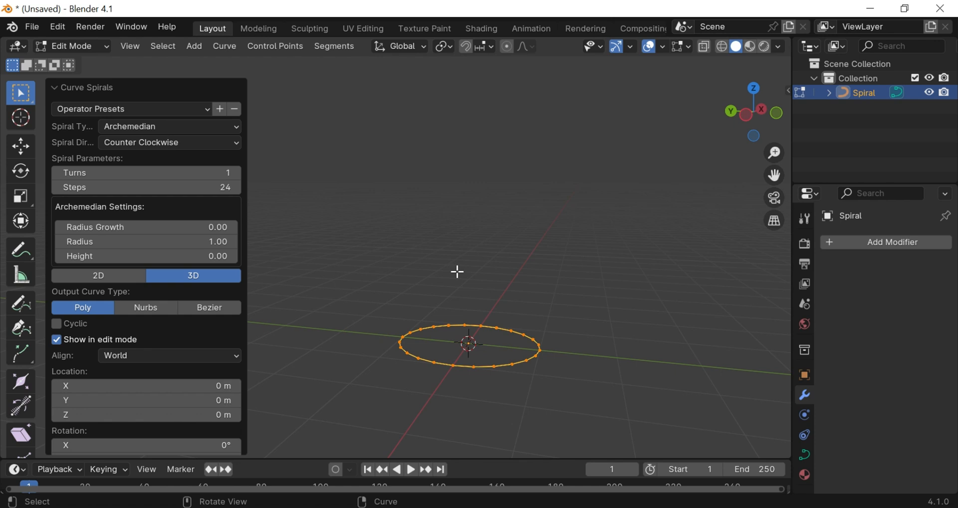
drag(105, 256, 139, 258)
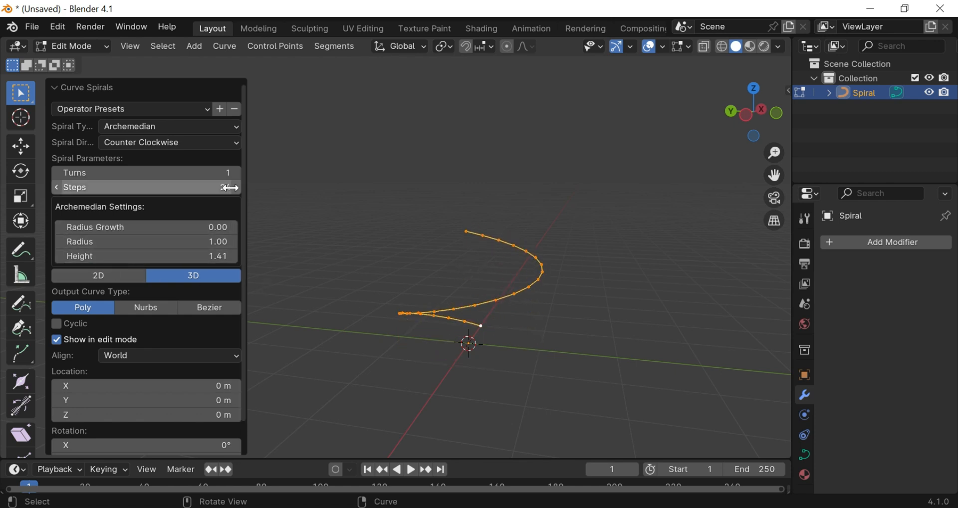
click(235, 174)
click(235, 174)
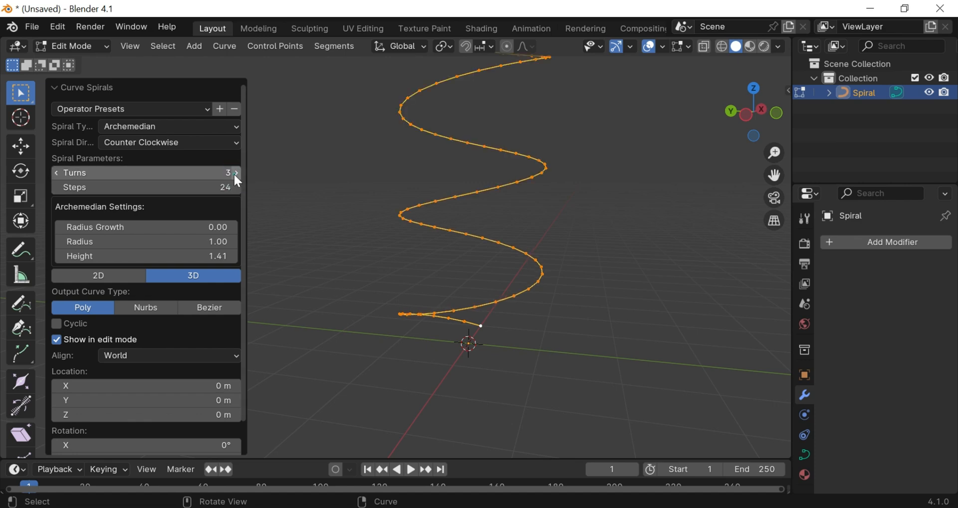
scroll(649, 126, down, 2)
scroll(724, 119, up, 3)
drag(741, 116, 771, 135)
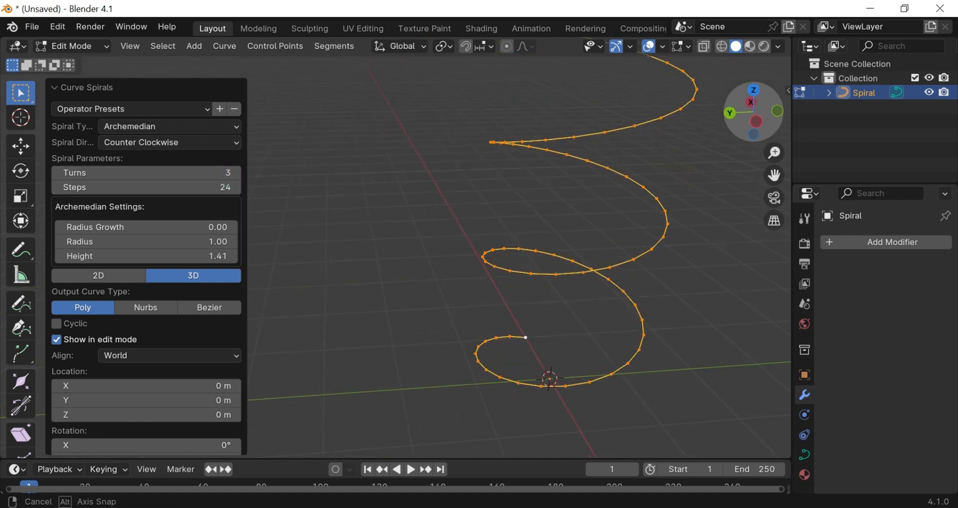
scroll(754, 130, down, 2)
Thicken the spiral into a tube with a round bevel depth of 0.61 m in its curve geometry settings.
click(805, 455)
scroll(856, 422, down, 5)
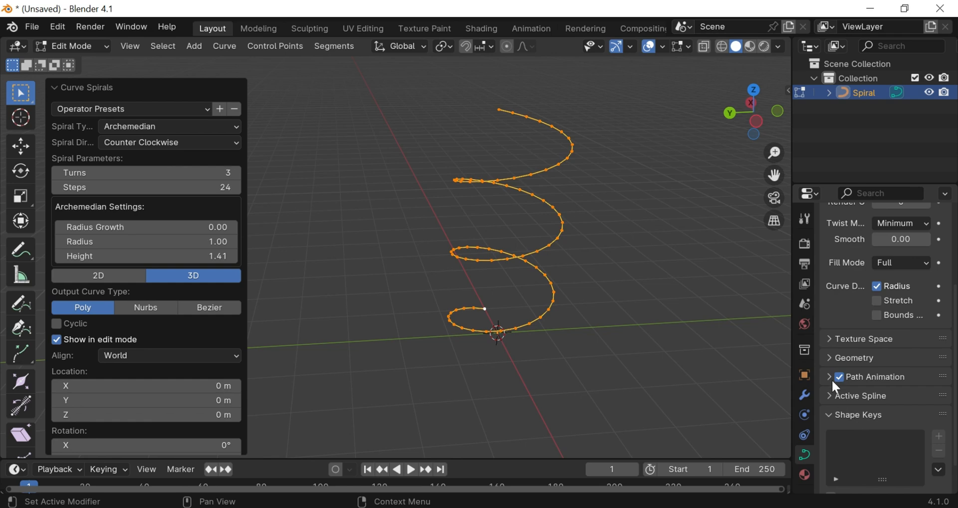
click(830, 358)
scroll(898, 395, down, 4)
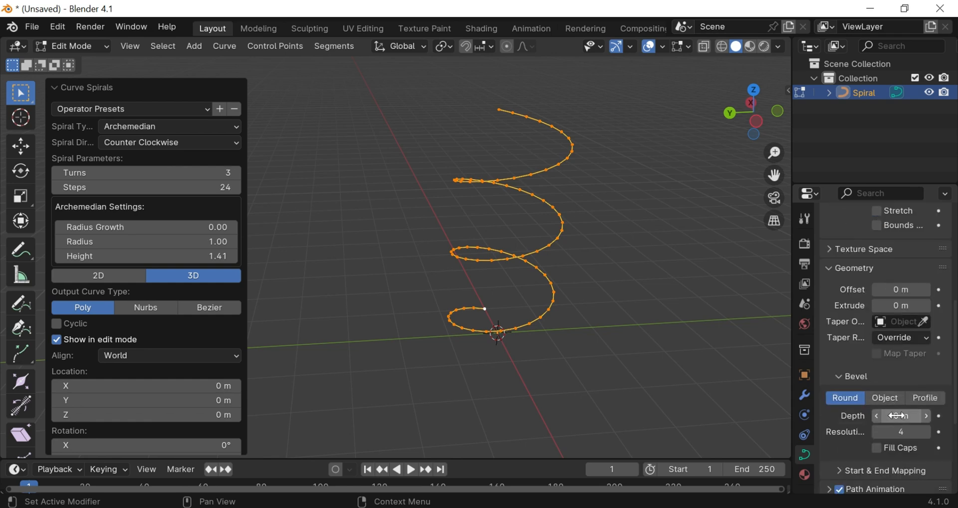
drag(898, 416, 943, 415)
scroll(717, 133, down, 1)
mouse_move(735, 111)
mouse_down()
mouse_move(759, 63)
mouse_move(765, 136)
mouse_move(734, 120)
mouse_up()
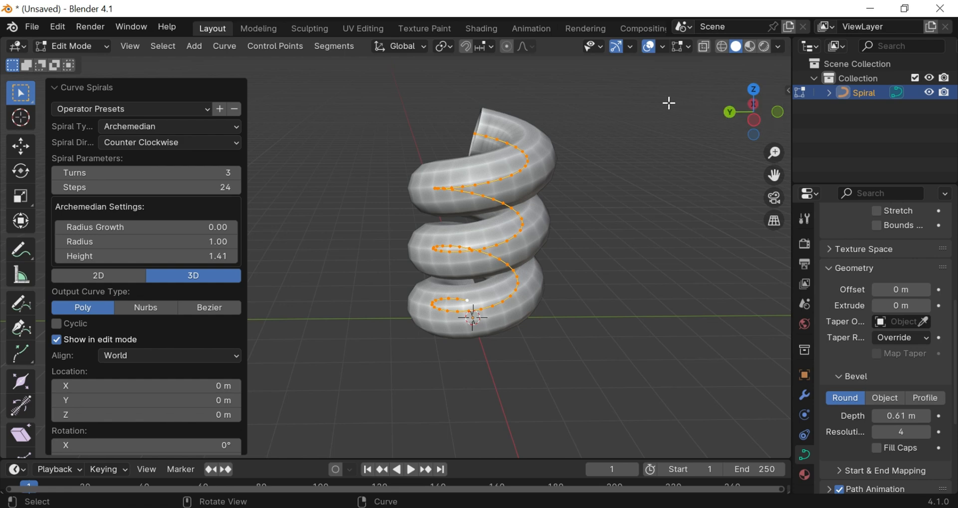
Try the Logarithmic type for the spiral and settle on the Spheric type instead.
click(163, 128)
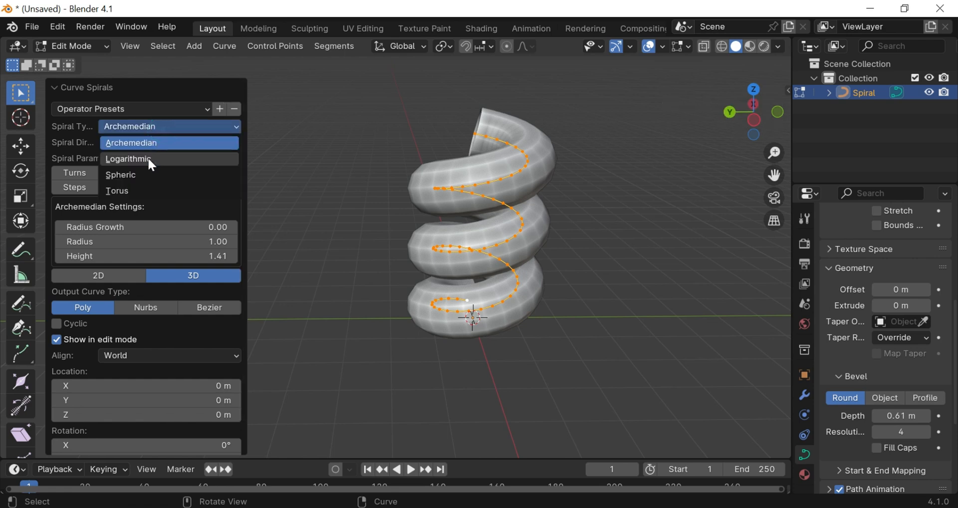
click(149, 158)
click(160, 126)
click(151, 172)
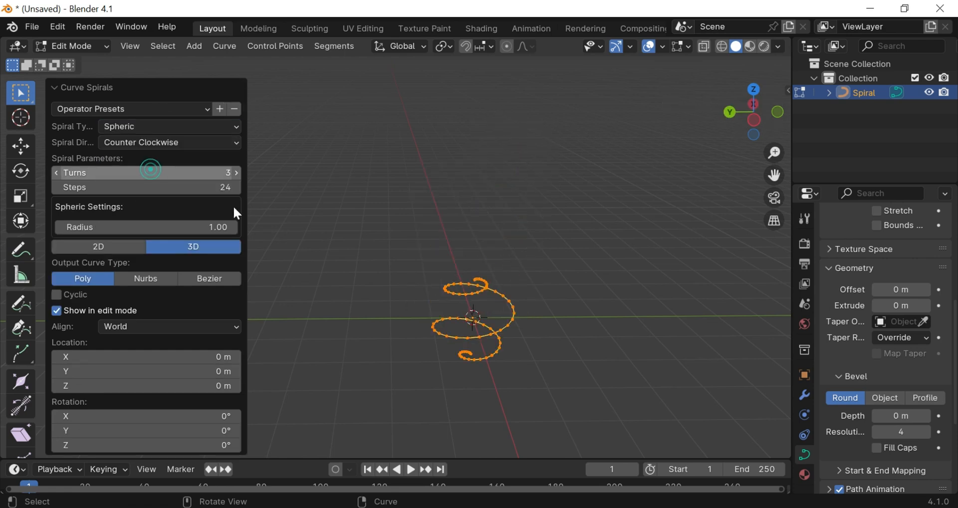
Thicken the spheric spiral into a tube with a bevel depth of 0.21 m, and return to Object Mode to view it.
drag(893, 415, 915, 416)
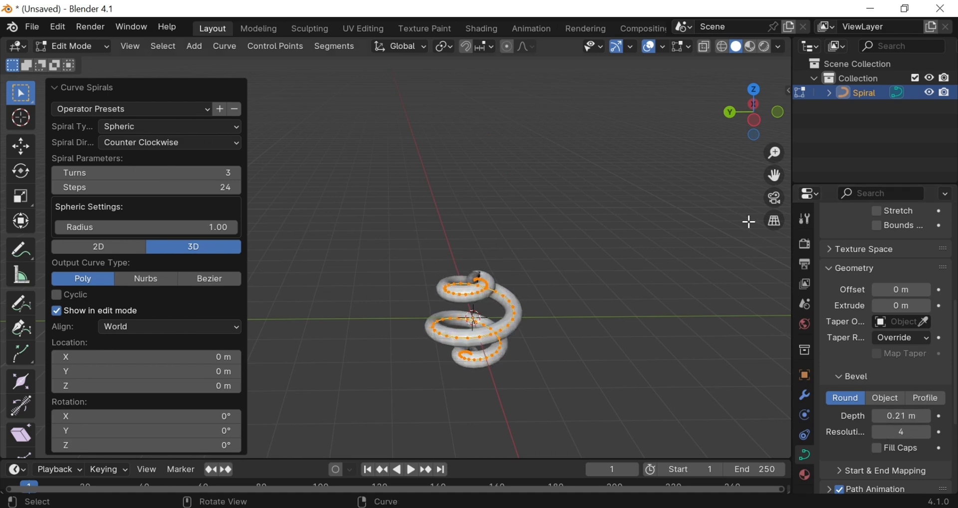
scroll(749, 221, up, 5)
drag(766, 132, 751, 100)
scroll(766, 130, down, 2)
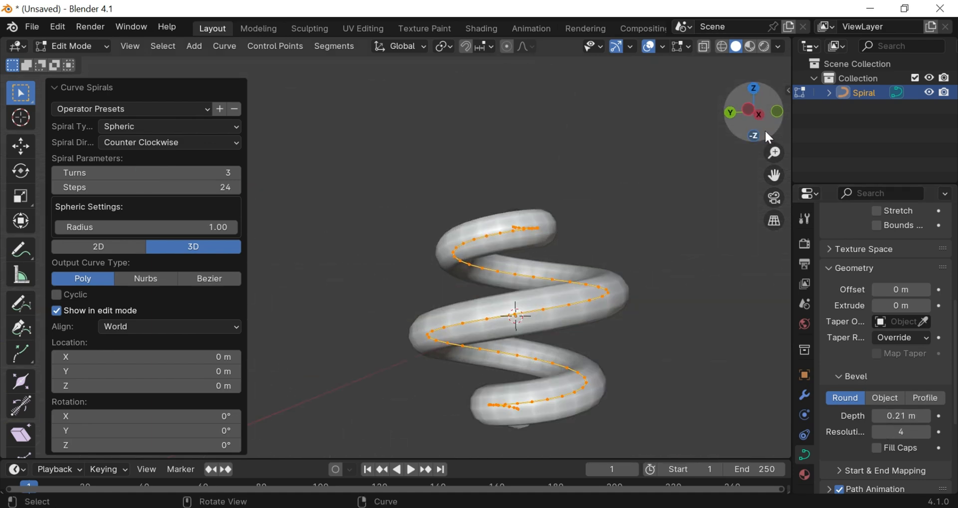
drag(765, 130, 780, 127)
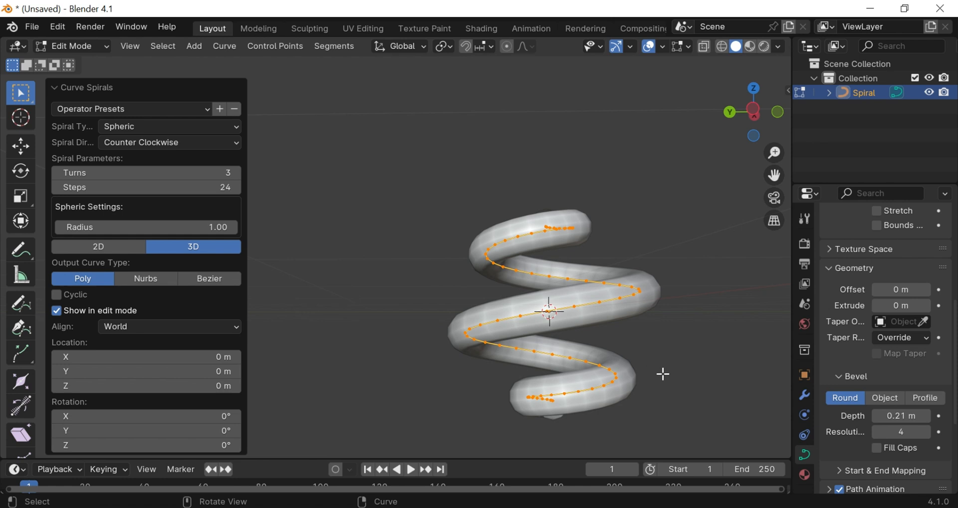
key(Tab)
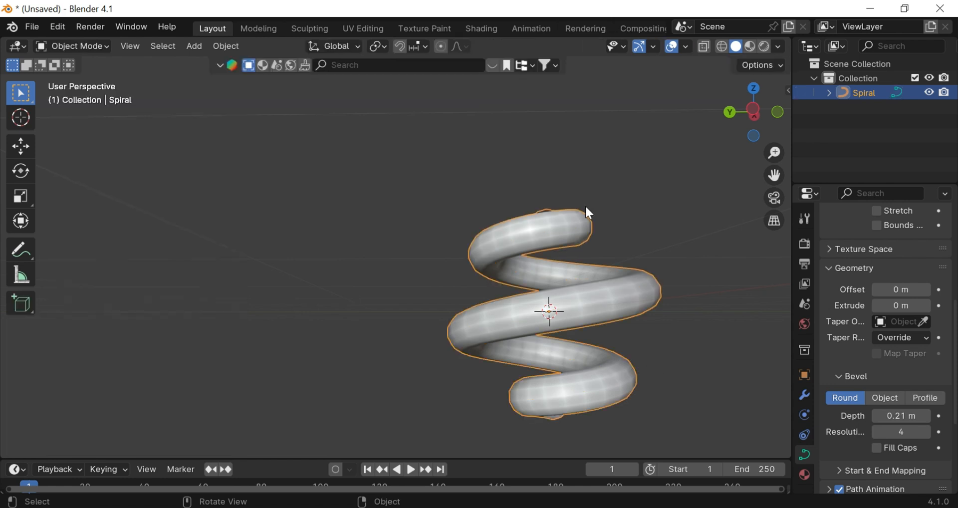
drag(752, 97, 747, 115)
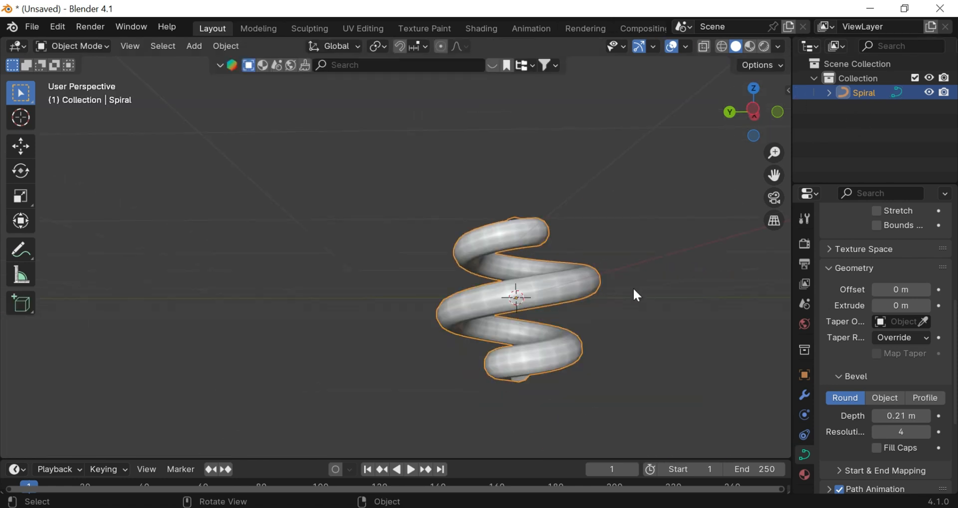
key(r)
key(r)
key(Escape)
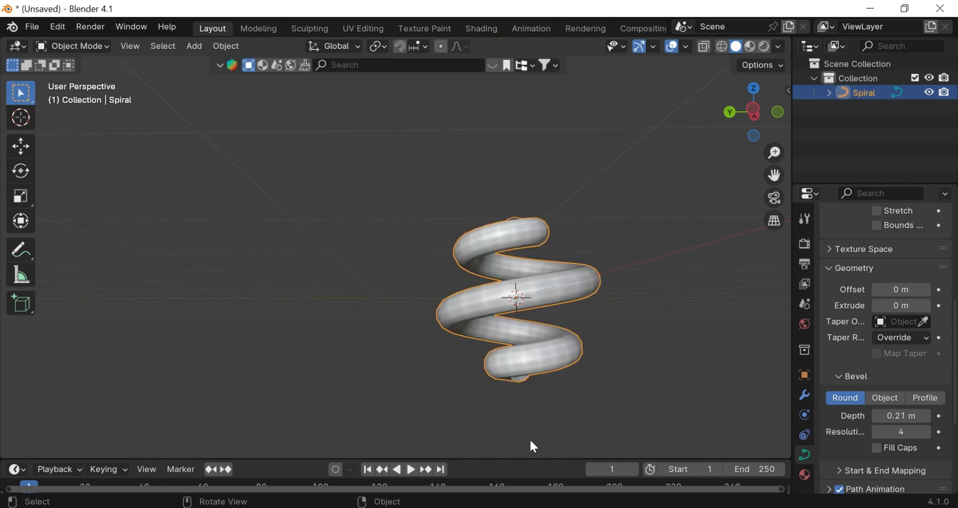